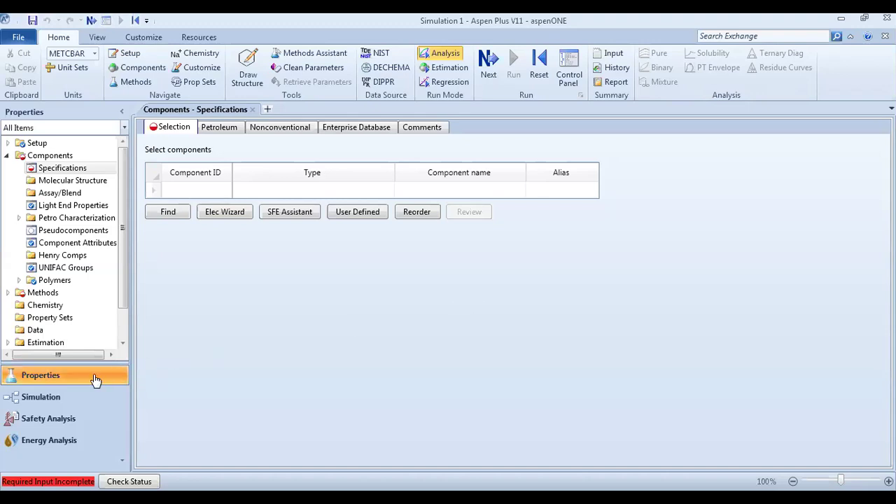
Step: Switch to the simulation environment and place an RCSTR reactor in the middle of the main flowsheet
{"action": "left_click", "coordinate": [53, 399]}
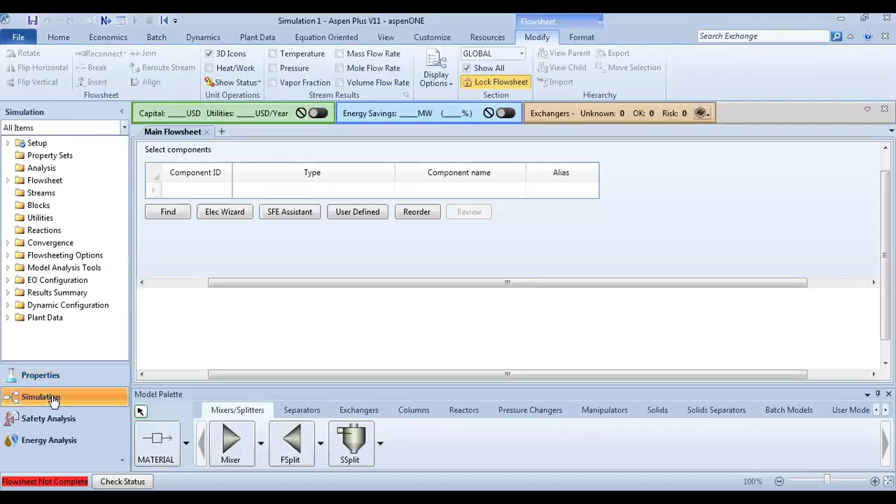
{"action": "left_click", "coordinate": [472, 412]}
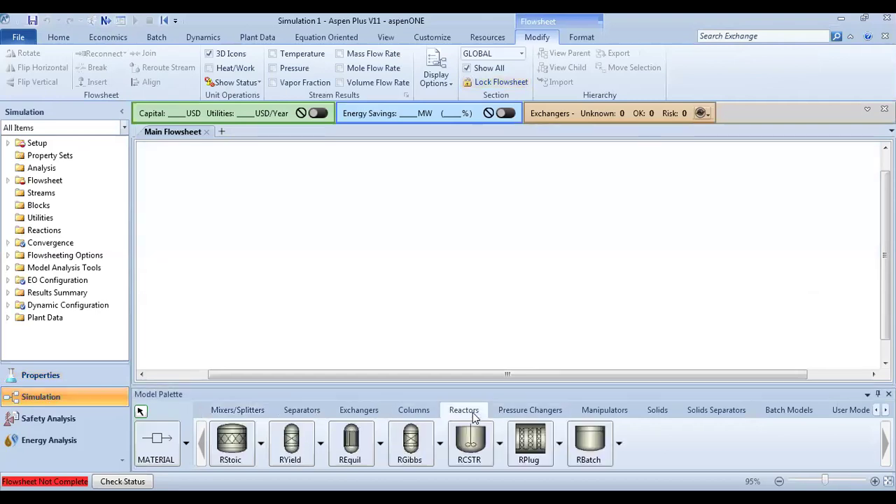
{"action": "left_click", "coordinate": [469, 441]}
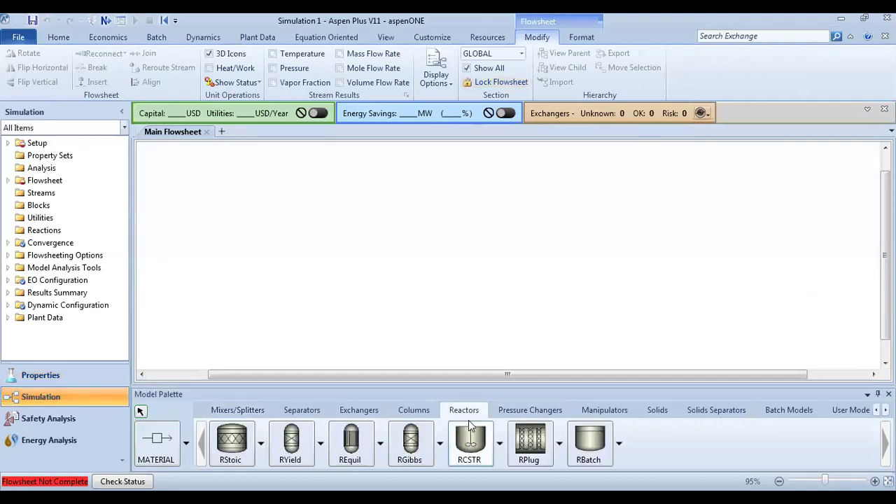
{"action": "left_click", "coordinate": [472, 255]}
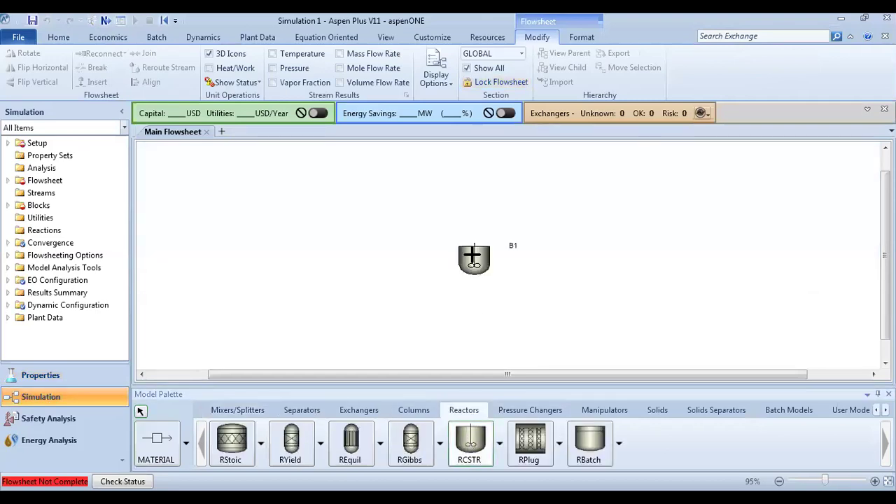
Step: Place two valves upstream of the reactor, one valve downstream, and a pump between the reactor and the downstream valve
{"action": "left_click", "coordinate": [536, 412]}
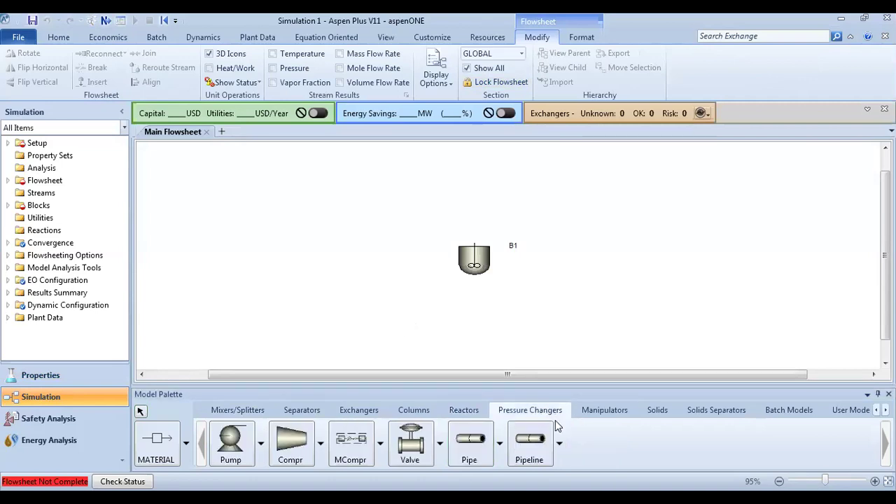
{"action": "left_click", "coordinate": [407, 447]}
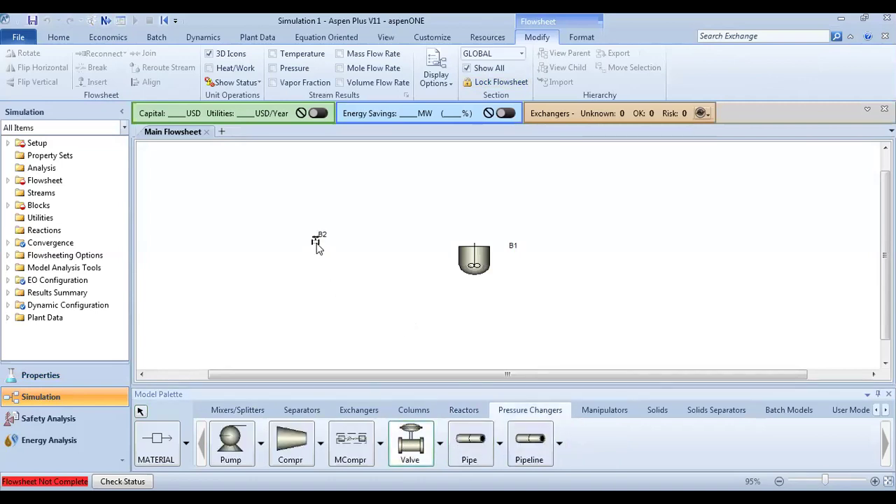
{"action": "left_click", "coordinate": [316, 240]}
{"action": "left_click", "coordinate": [408, 452]}
{"action": "left_click", "coordinate": [652, 274]}
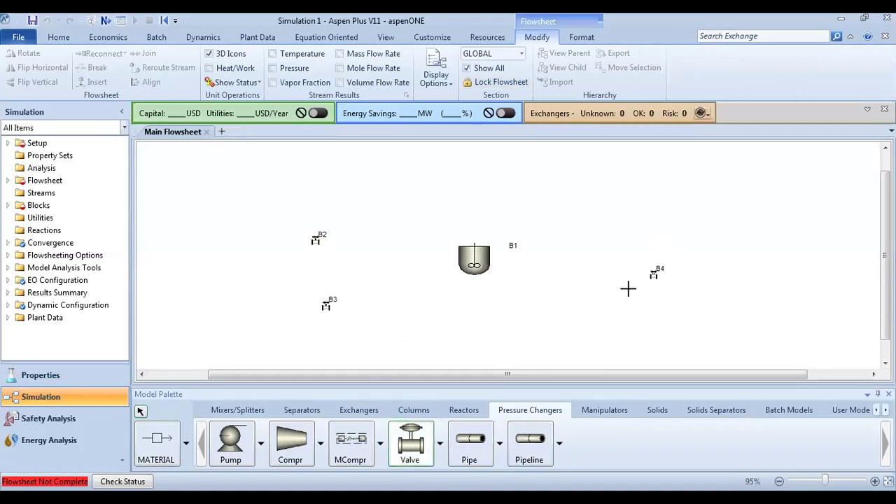
{"action": "left_click", "coordinate": [234, 458]}
{"action": "left_click", "coordinate": [560, 292]}
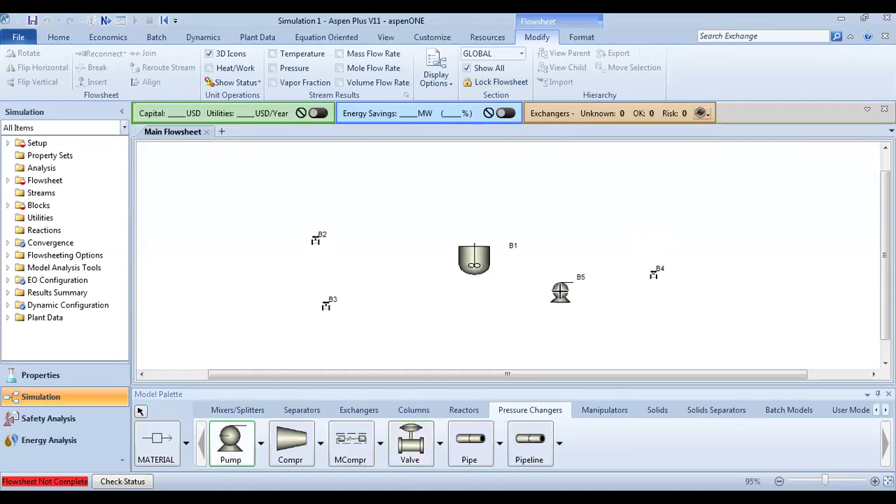
Step: Draw a material feed stream into the upper upstream valve and a material outlet stream from it
{"action": "left_click", "coordinate": [158, 445]}
{"action": "left_click", "coordinate": [306, 242]}
{"action": "left_click", "coordinate": [236, 242]}
{"action": "left_click", "coordinate": [330, 241]}
{"action": "left_click", "coordinate": [365, 242]}
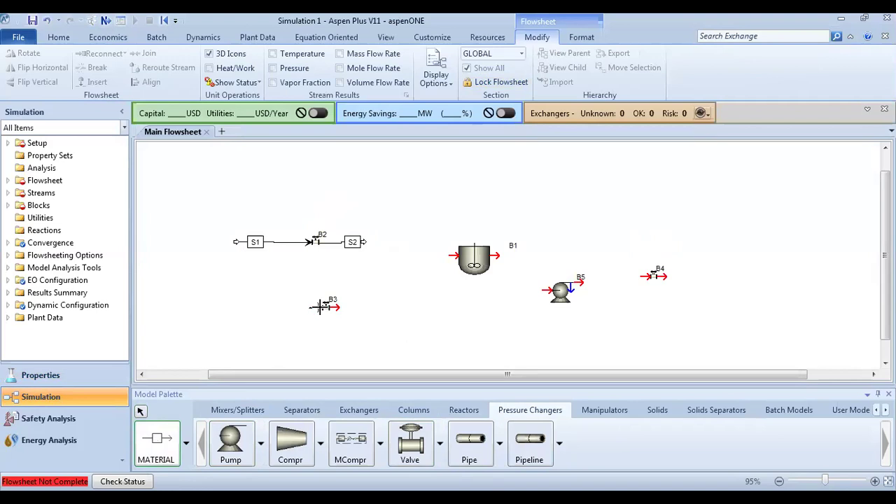
Step: Draw a material feed stream into the lower upstream valve and a material outlet stream from it
{"action": "left_click", "coordinate": [319, 306]}
{"action": "left_click", "coordinate": [237, 307]}
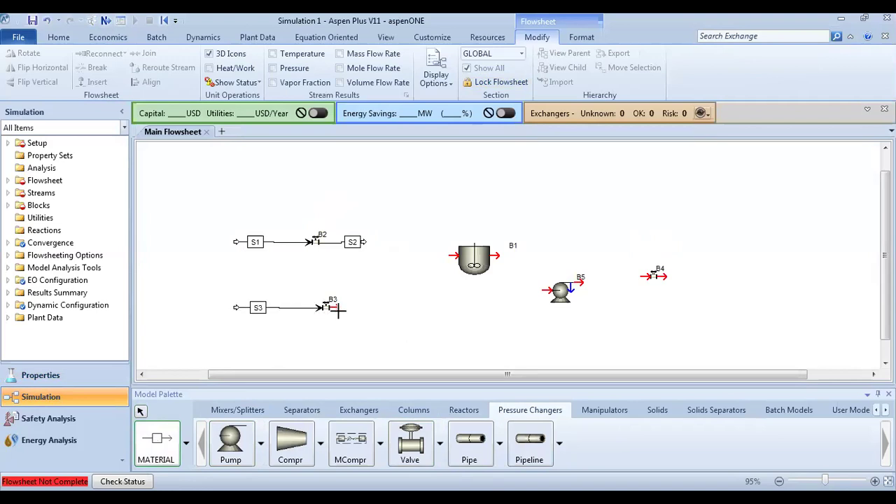
{"action": "left_click", "coordinate": [338, 309]}
{"action": "left_click", "coordinate": [382, 307]}
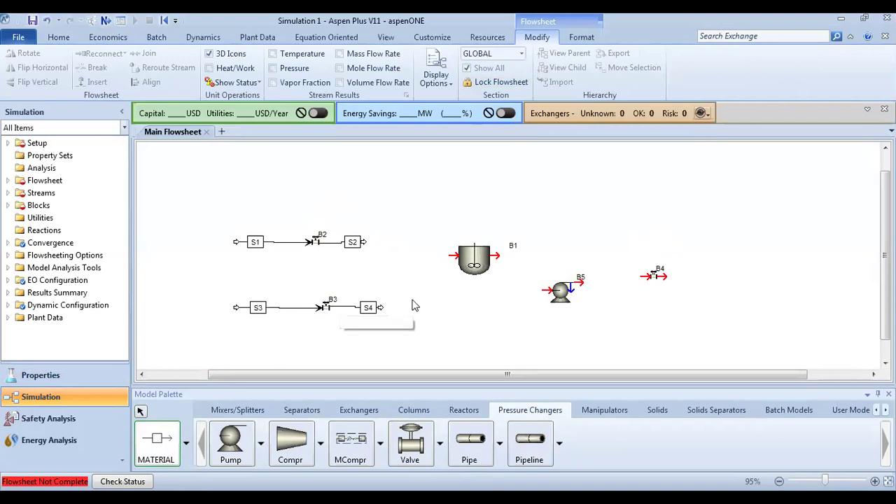
Step: Draw material outlet streams from the reactor and from the pump
{"action": "left_click", "coordinate": [498, 256]}
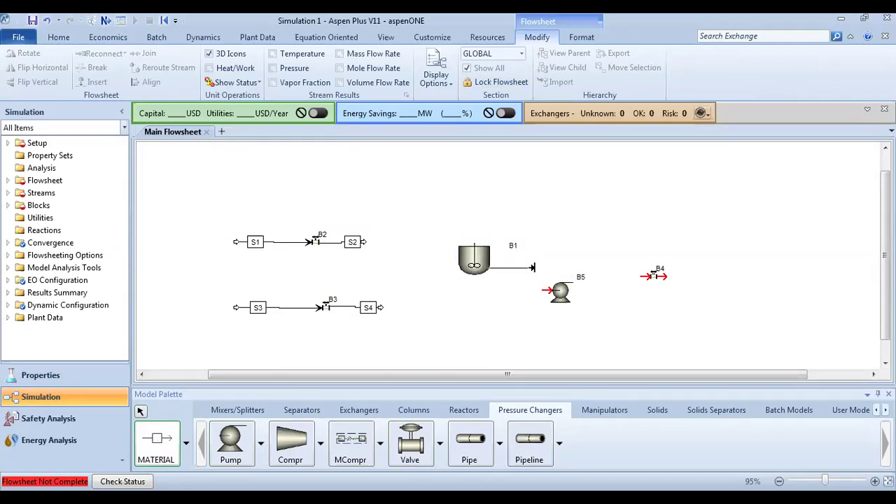
{"action": "left_click", "coordinate": [535, 268]}
{"action": "left_click", "coordinate": [581, 283]}
{"action": "left_click", "coordinate": [622, 285]}
Step: Reconnect the destination of the upper valve's outlet stream S2 to the reactor's feed inlet
{"action": "right_click", "coordinate": [364, 243]}
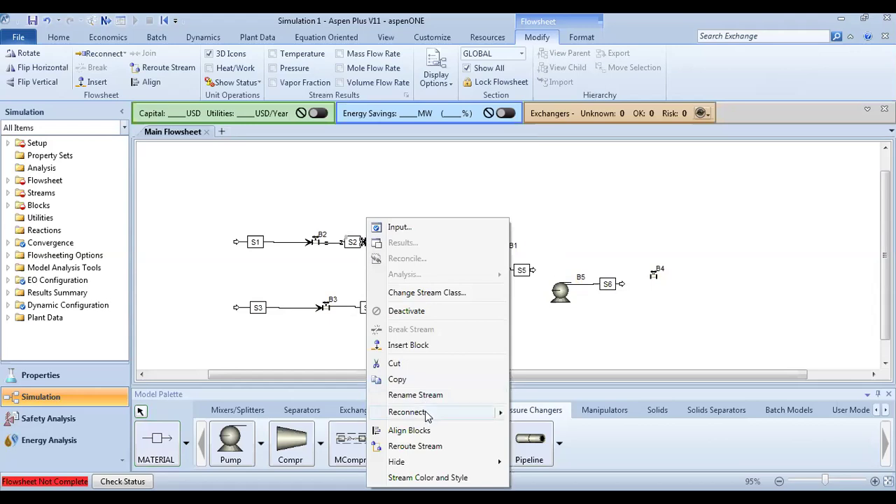
{"action": "mouse_move", "coordinate": [427, 413]}
{"action": "left_click", "coordinate": [545, 416]}
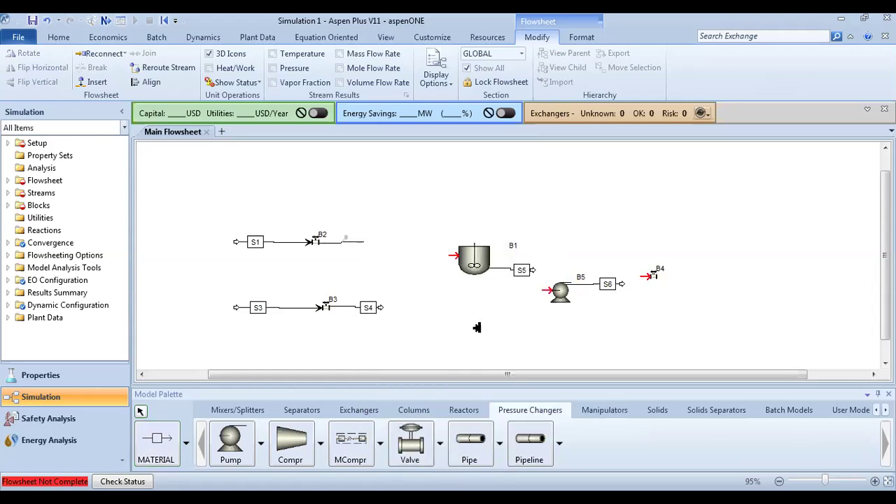
{"action": "left_click", "coordinate": [452, 255]}
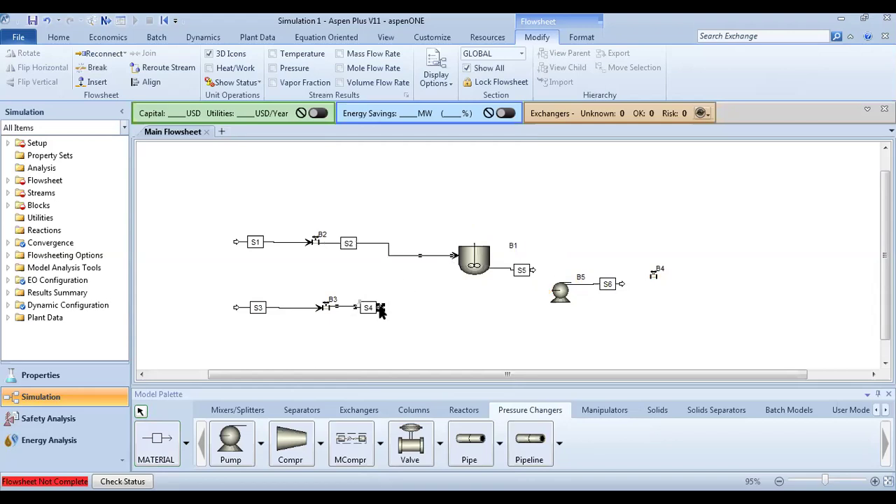
Step: Reconnect the destination of the lower valve's outlet stream S4 to the reactor's feed inlet
{"action": "right_click", "coordinate": [378, 325]}
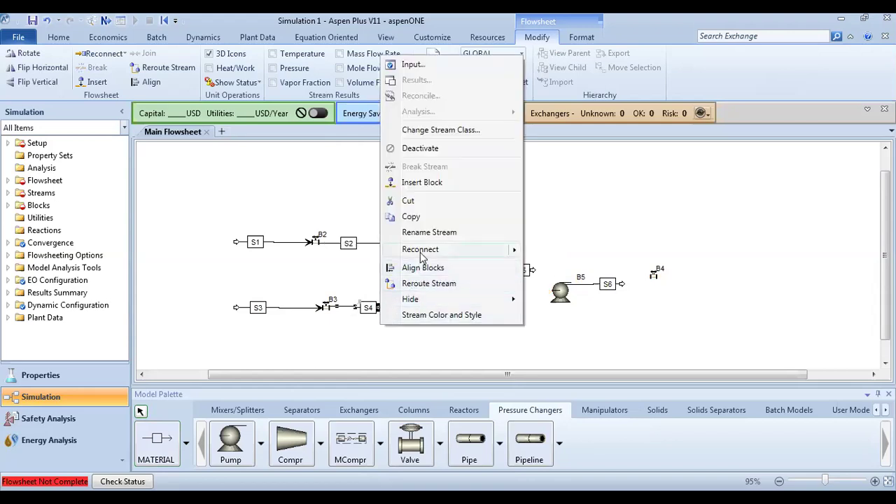
{"action": "mouse_move", "coordinate": [424, 250]}
{"action": "left_click", "coordinate": [545, 250]}
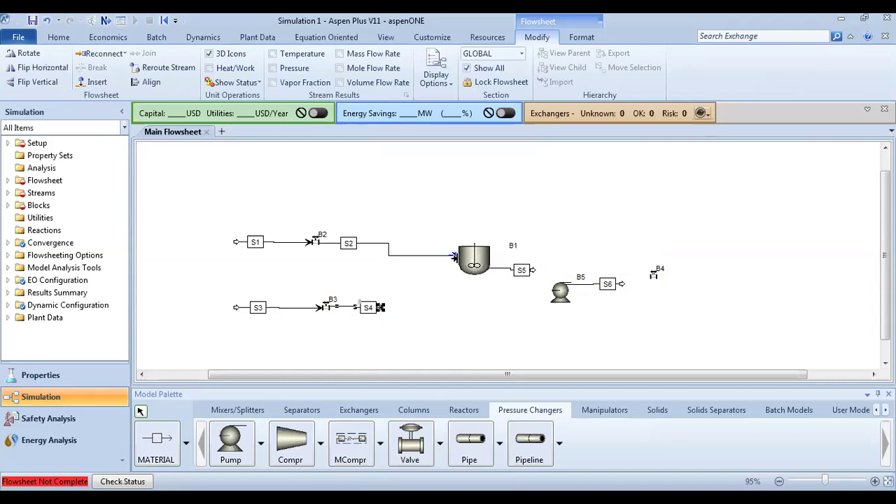
{"action": "left_click", "coordinate": [454, 257]}
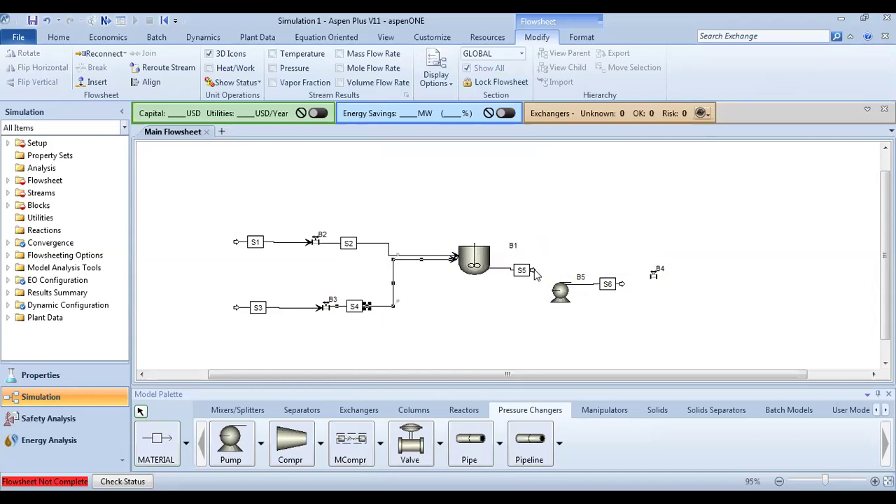
Step: Reconnect the destination of the reactor's outlet stream S5 to the pump inlet
{"action": "right_click", "coordinate": [531, 275]}
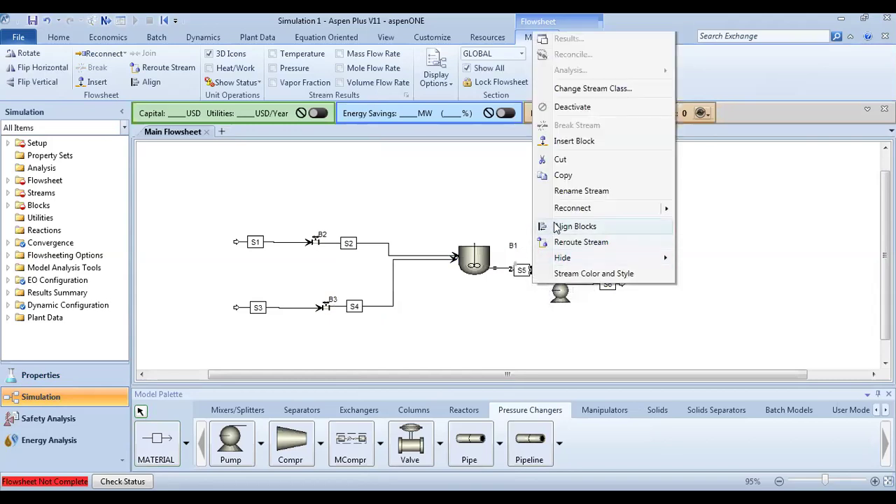
{"action": "mouse_move", "coordinate": [595, 210]}
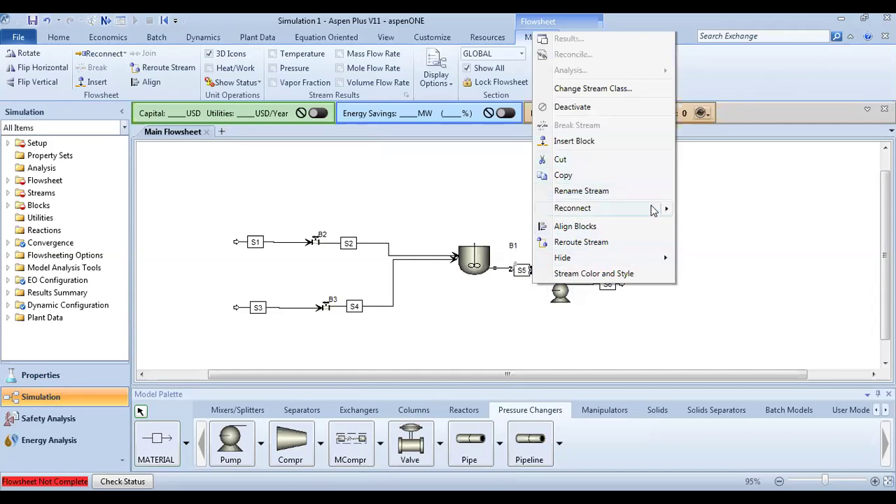
{"action": "left_click", "coordinate": [681, 213]}
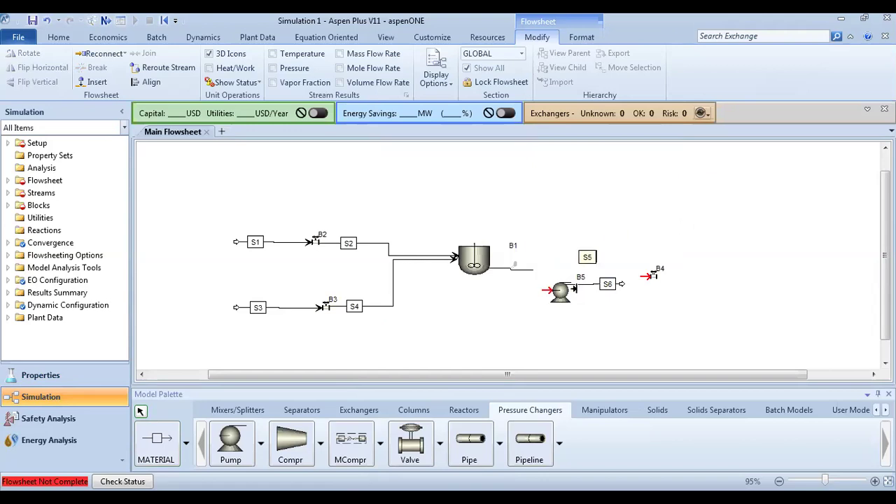
{"action": "left_click", "coordinate": [554, 291]}
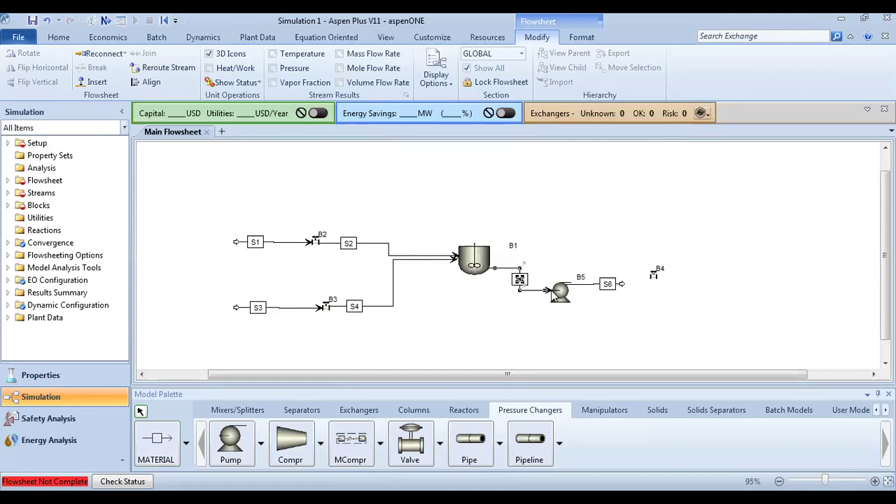
Step: Reconnect the destination of the pump's outlet stream S6 to the inlet of the downstream valve B4
{"action": "left_click", "coordinate": [622, 287]}
{"action": "right_click", "coordinate": [622, 287]}
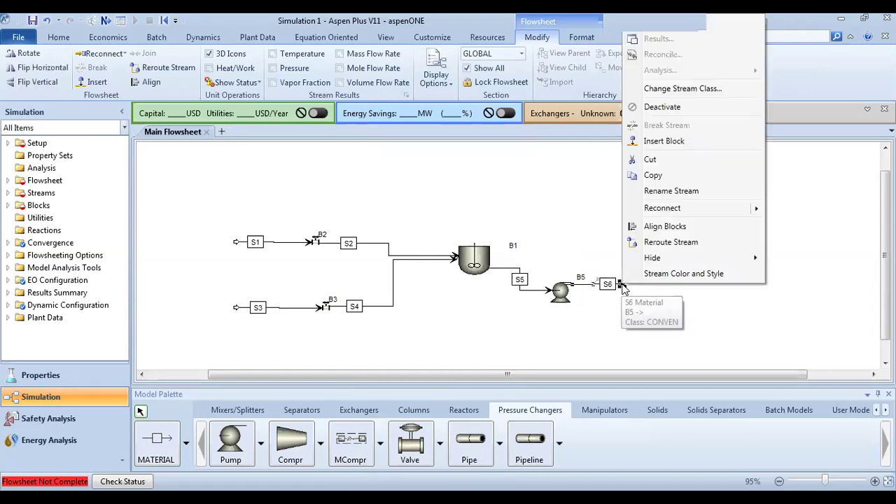
{"action": "mouse_move", "coordinate": [677, 212]}
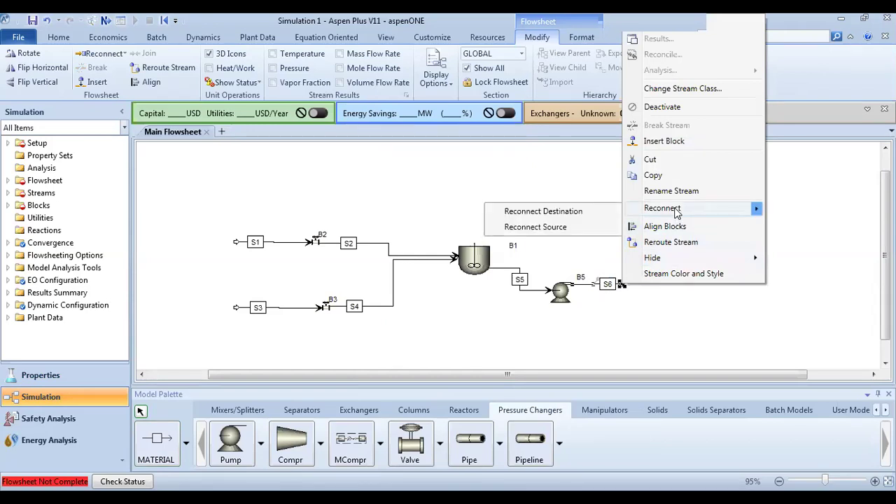
{"action": "left_click", "coordinate": [596, 212]}
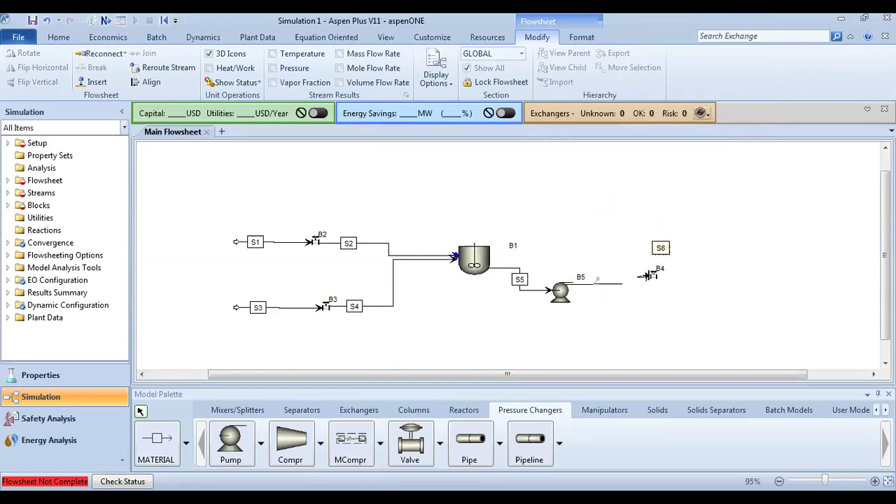
{"action": "left_click", "coordinate": [648, 278]}
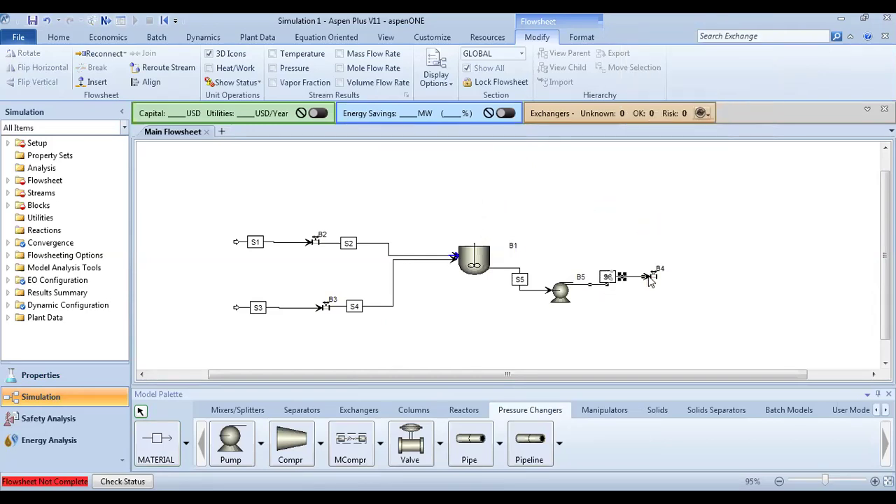
Step: Draw a material product stream from the outlet of the downstream valve B4
{"action": "left_click", "coordinate": [160, 441]}
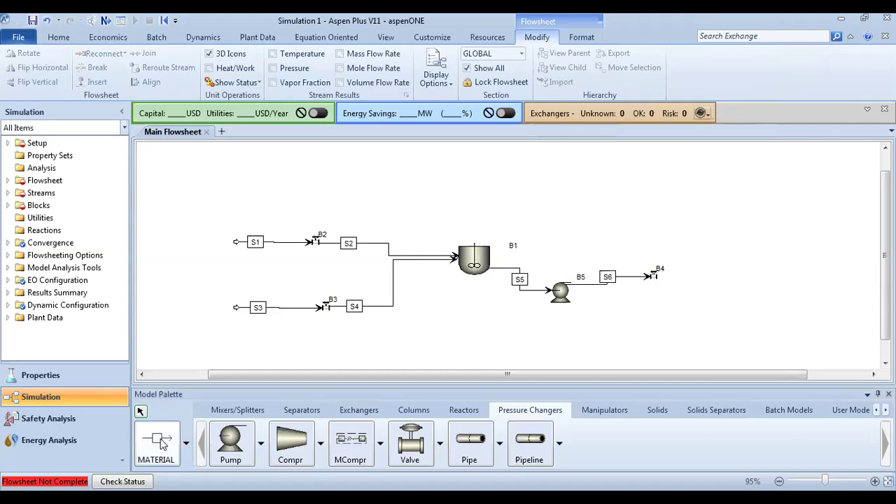
{"action": "left_click", "coordinate": [662, 276]}
{"action": "left_click", "coordinate": [718, 281]}
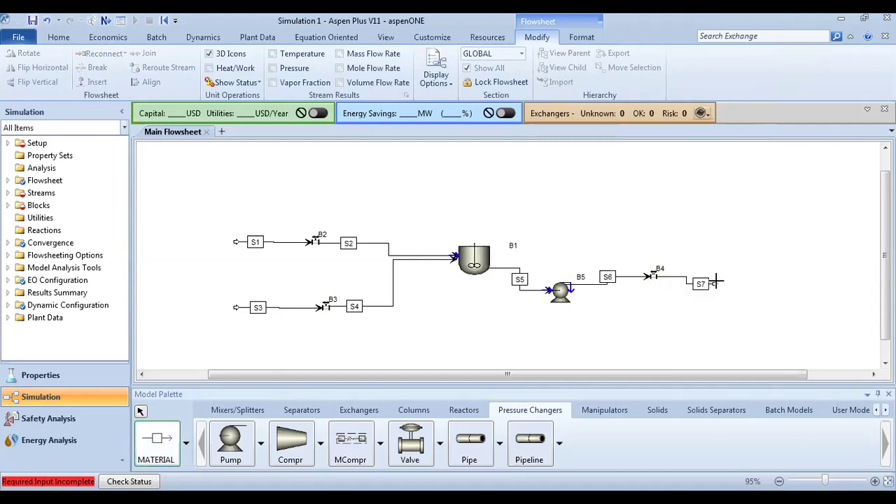
{"action": "right_click", "coordinate": [627, 208]}
Step: Rename the upper feed stream as FE and the lower feed stream as FB
{"action": "left_click", "coordinate": [257, 244]}
{"action": "left_click", "coordinate": [256, 243]}
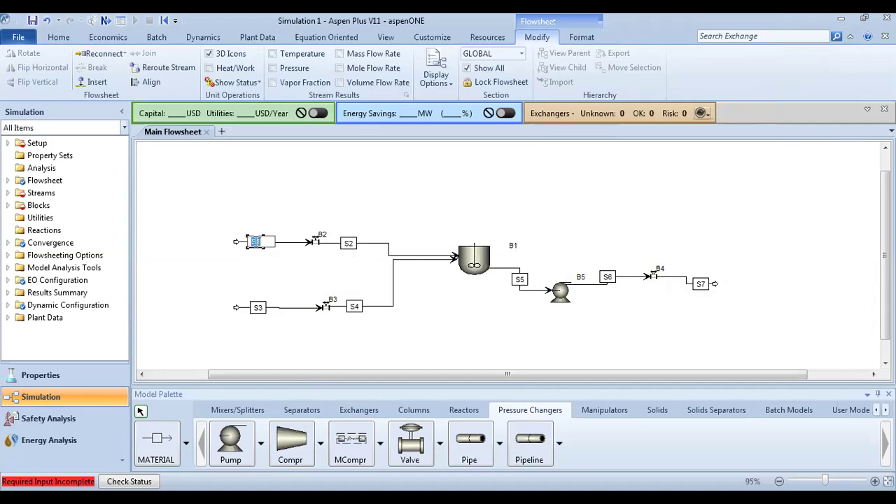
{"action": "type", "text": "FE"}
{"action": "left_click", "coordinate": [257, 309]}
{"action": "left_click", "coordinate": [258, 309]}
{"action": "type", "text": "F"}
{"action": "left_click", "coordinate": [306, 336]}
Step: Rename the reactor block as R and the pump block as P
{"action": "left_click", "coordinate": [513, 248]}
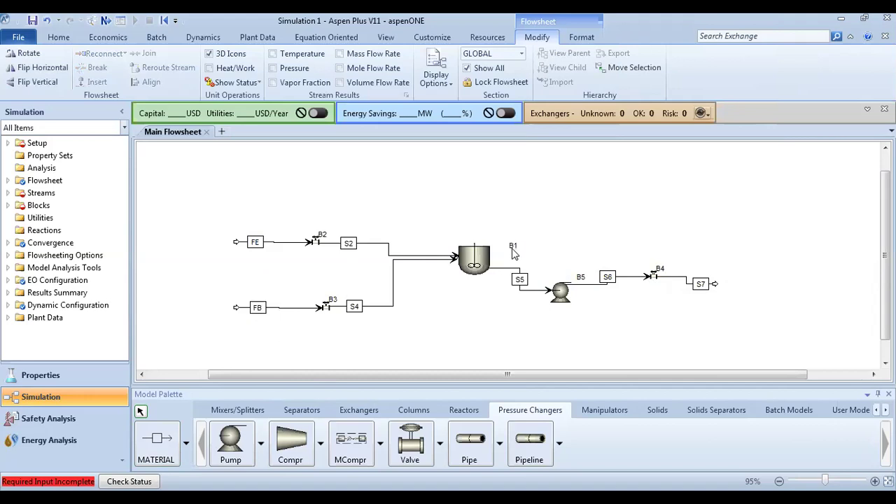
{"action": "type", "text": "R"}
{"action": "left_click", "coordinate": [556, 250]}
{"action": "left_click", "coordinate": [582, 280]}
{"action": "left_click", "coordinate": [582, 280]}
{"action": "type", "text": "P"}
{"action": "left_click", "coordinate": [609, 315]}
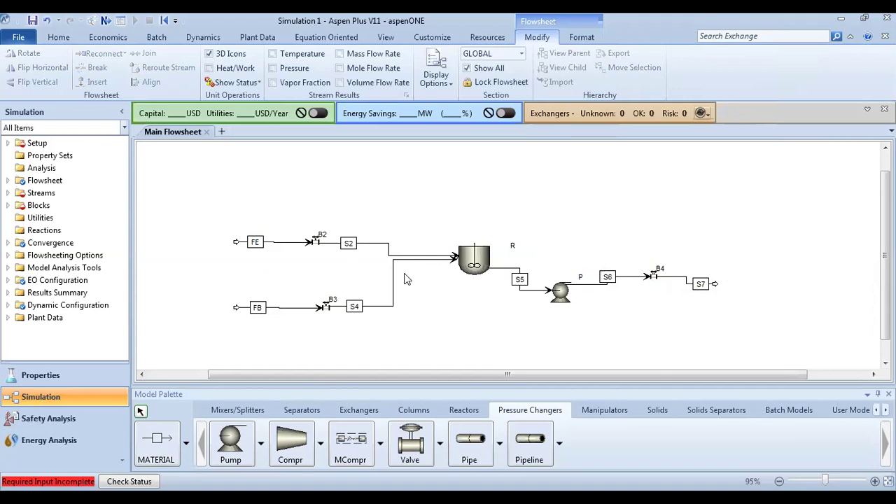
Step: Rename the upper feed valve as V1 and the lower feed valve as V2
{"action": "left_click", "coordinate": [324, 236]}
{"action": "double_click", "coordinate": [325, 235]}
{"action": "type", "text": "V"}
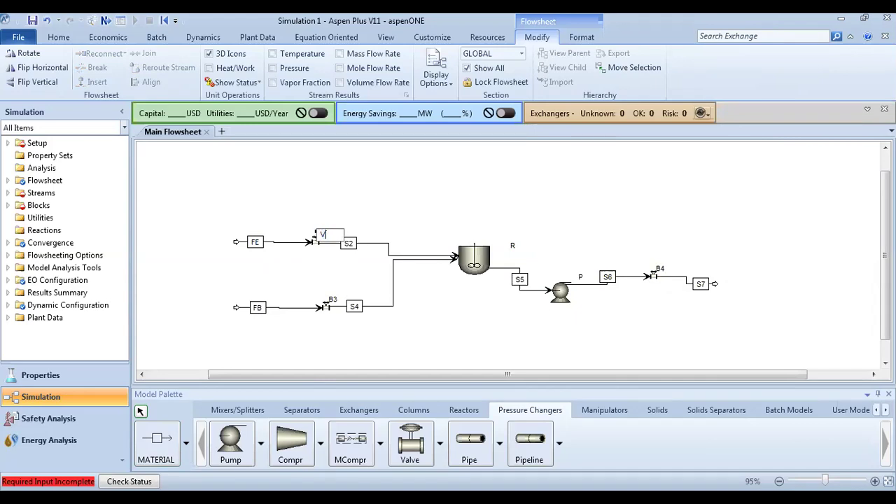
{"action": "left_click", "coordinate": [328, 285]}
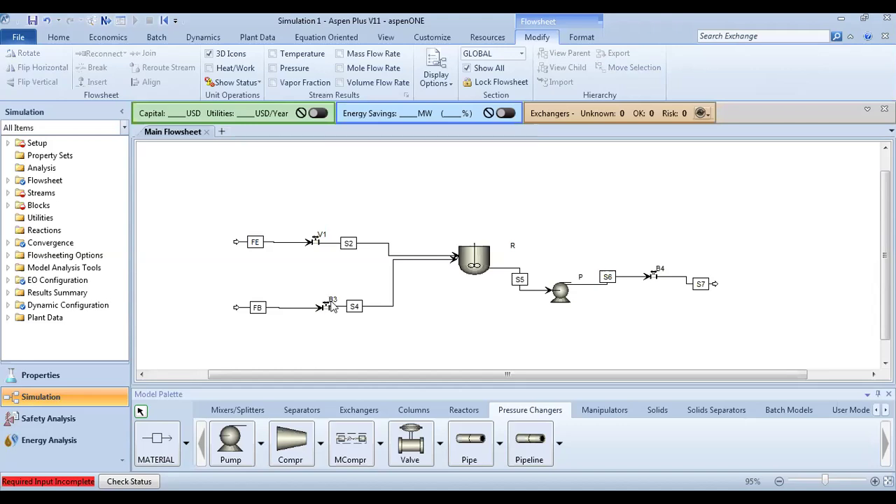
{"action": "left_click", "coordinate": [334, 304]}
{"action": "left_click", "coordinate": [332, 301]}
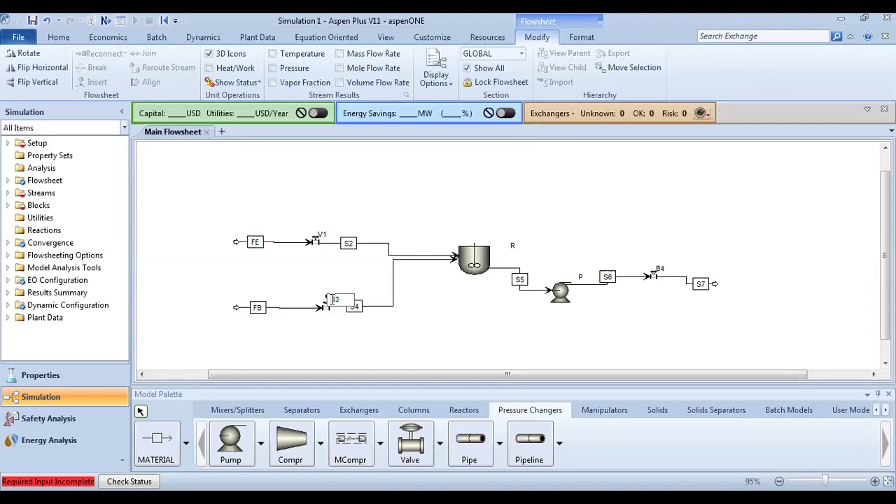
{"action": "type", "text": "V2"}
{"action": "left_click", "coordinate": [429, 315]}
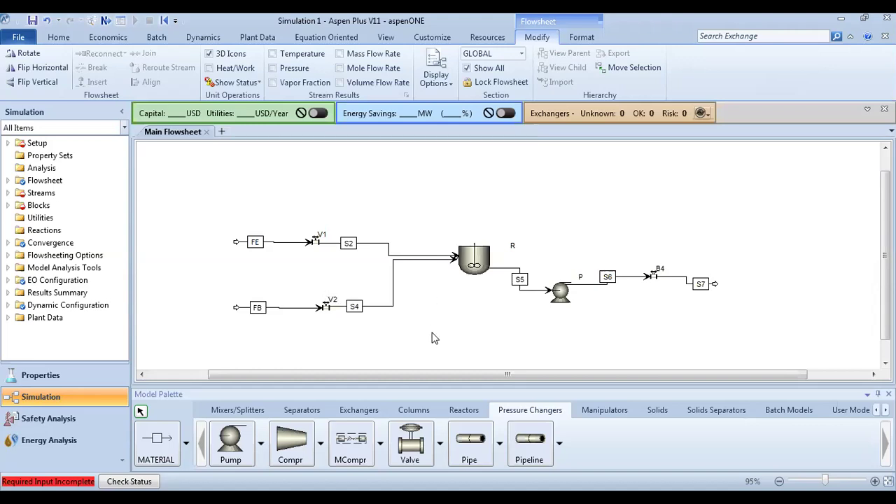
Step: Rename the outlet valve downstream of the pump as V3
{"action": "left_click", "coordinate": [659, 270]}
{"action": "left_click", "coordinate": [659, 269]}
{"action": "type", "text": "V3"}
{"action": "key", "text": "Return"}
{"action": "left_click", "coordinate": [337, 339]}
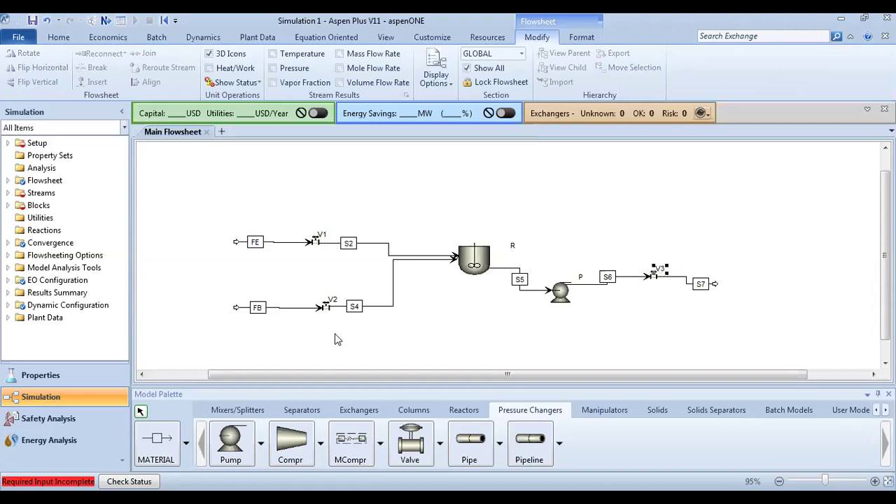
Step: In the Properties environment, find the compound whose name or alias equals C2H4 and add ethylene to the component list
{"action": "left_click", "coordinate": [90, 374]}
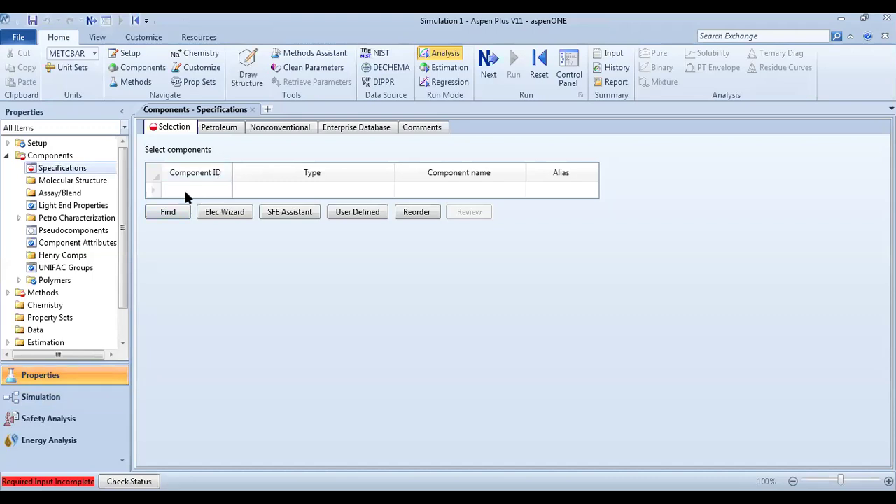
{"action": "left_click", "coordinate": [169, 212]}
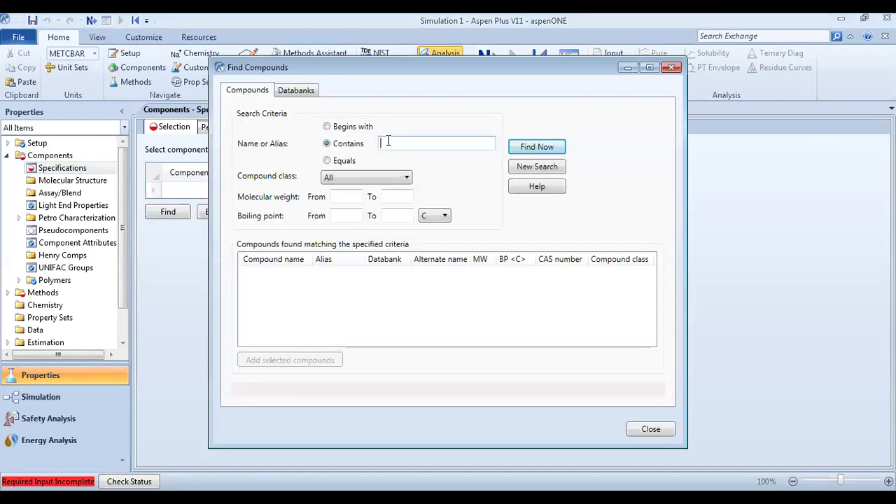
{"action": "left_click", "coordinate": [345, 161]}
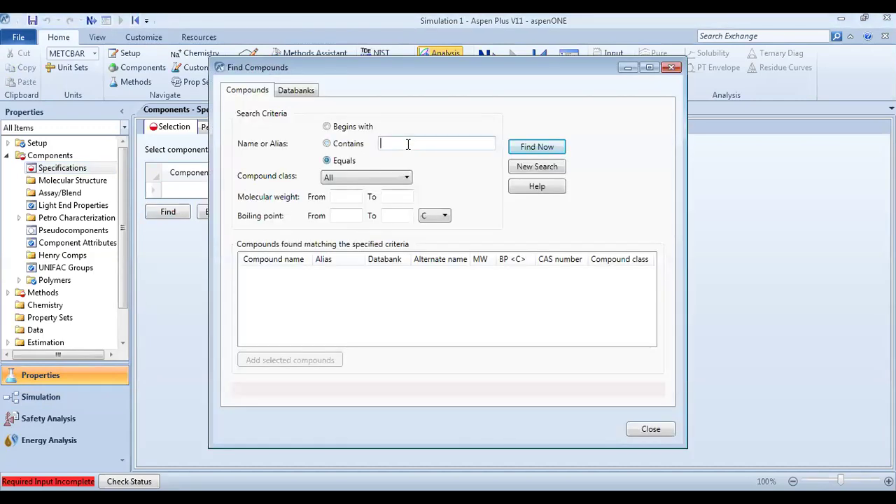
{"action": "left_click", "coordinate": [408, 144]}
{"action": "type", "text": "C2H4"}
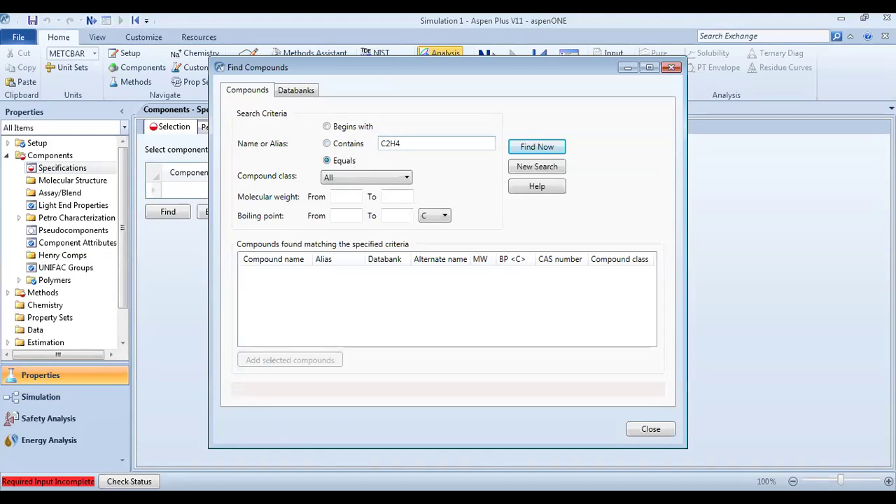
{"action": "key", "text": "Return"}
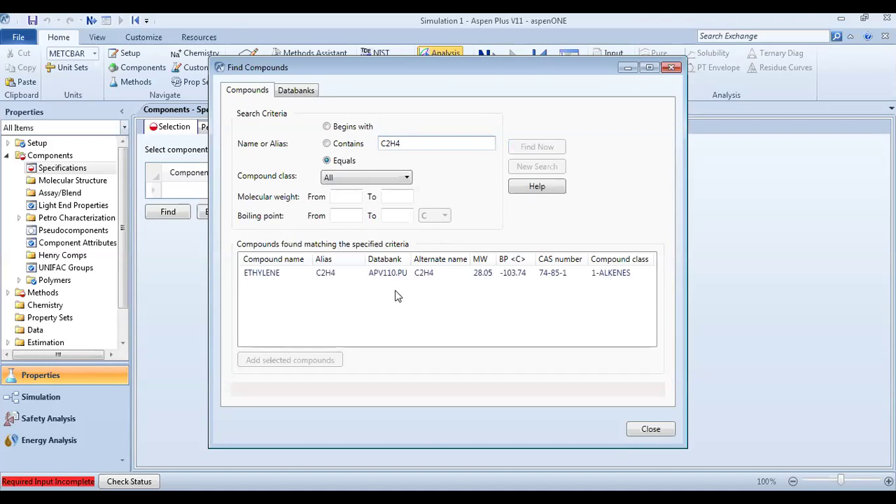
{"action": "left_click", "coordinate": [382, 278]}
{"action": "left_click", "coordinate": [286, 360]}
Step: Find the compound with alias C6H6 and add benzene to the component list without replacing ethylene
{"action": "double_click", "coordinate": [406, 145]}
{"action": "type", "text": "C6"}
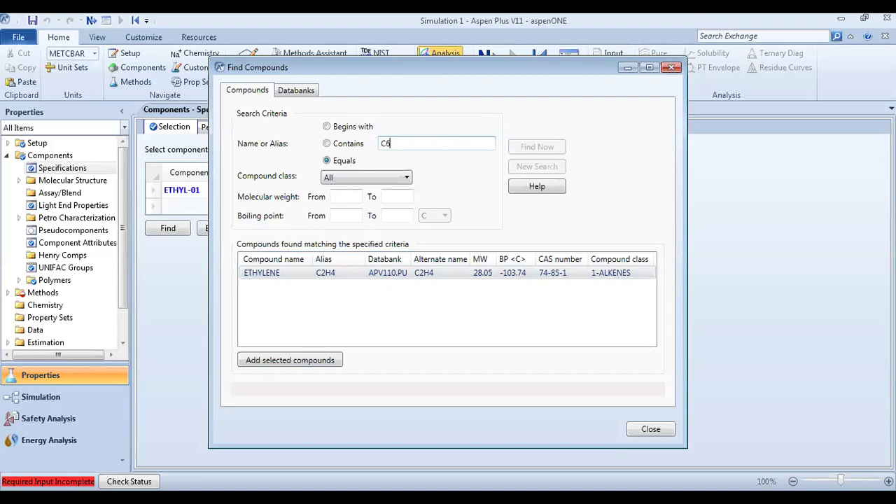
{"action": "type", "text": "H6"}
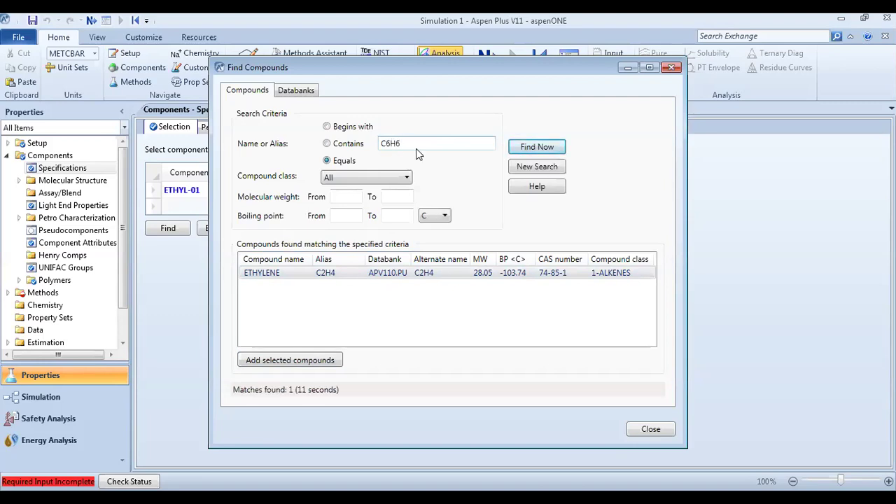
{"action": "left_click", "coordinate": [521, 148]}
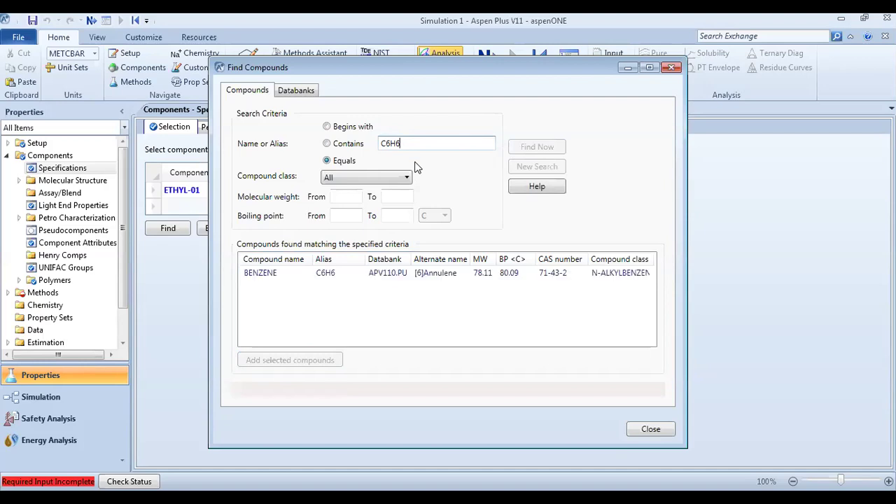
{"action": "left_click", "coordinate": [389, 273]}
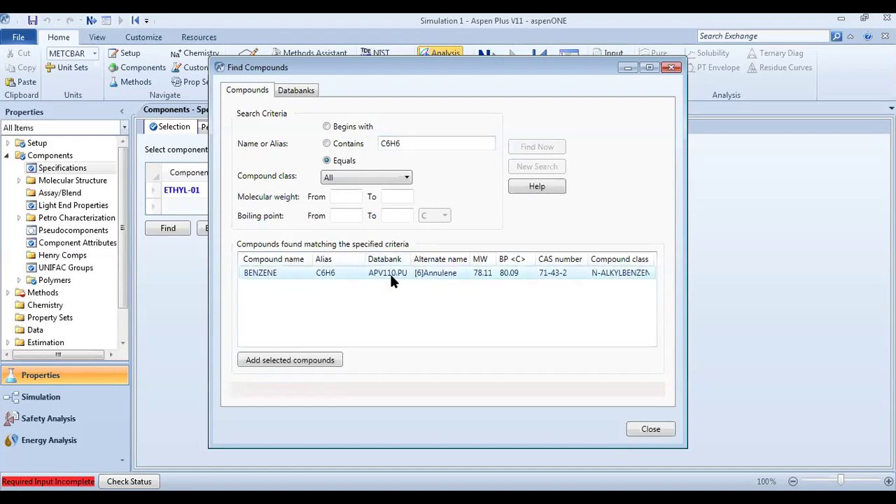
{"action": "left_click", "coordinate": [288, 362]}
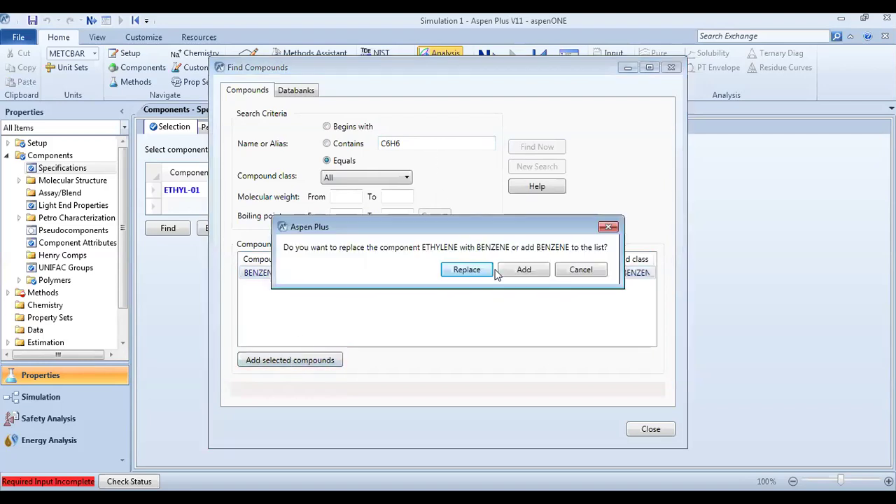
{"action": "left_click", "coordinate": [522, 271]}
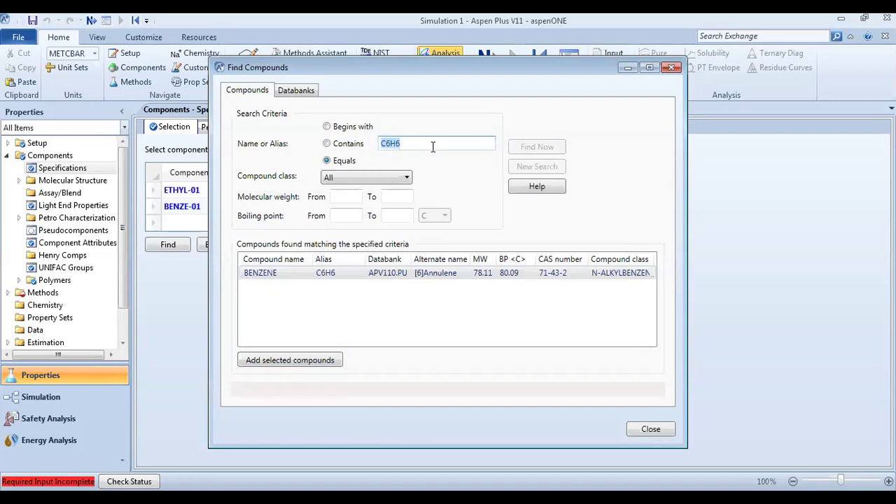
Step: Find the compound with alias C8H10-4 and add ethylbenzene as an additional component
{"action": "type", "text": "C"}
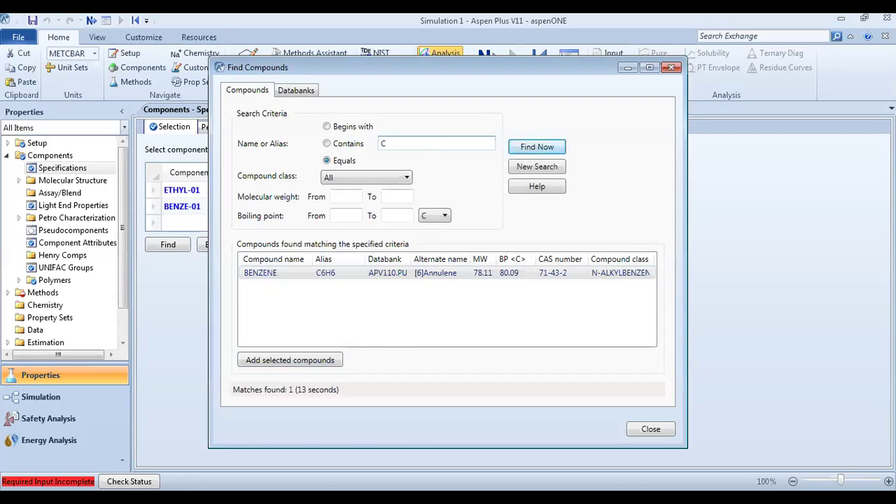
{"action": "type", "text": "8H"}
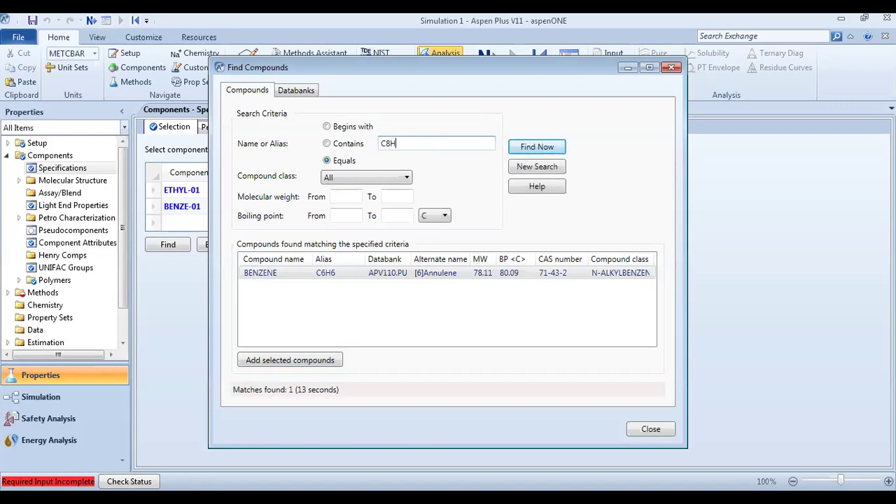
{"action": "type", "text": "10-4"}
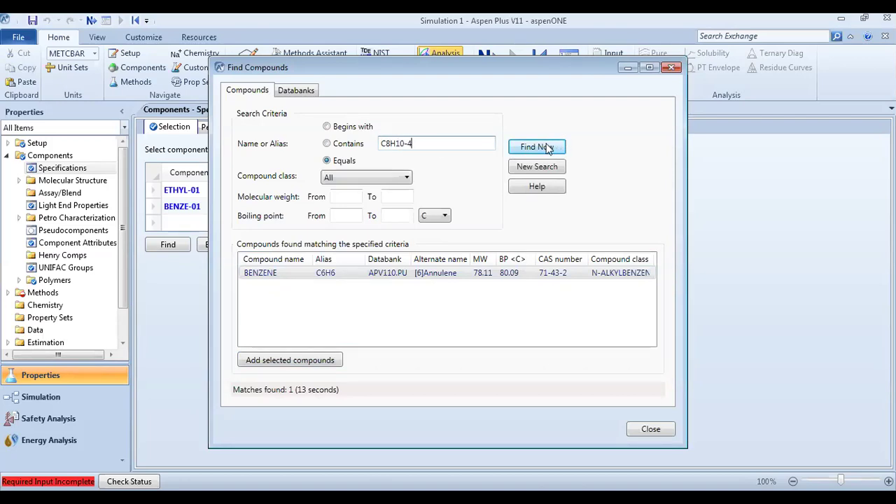
{"action": "left_click", "coordinate": [548, 148]}
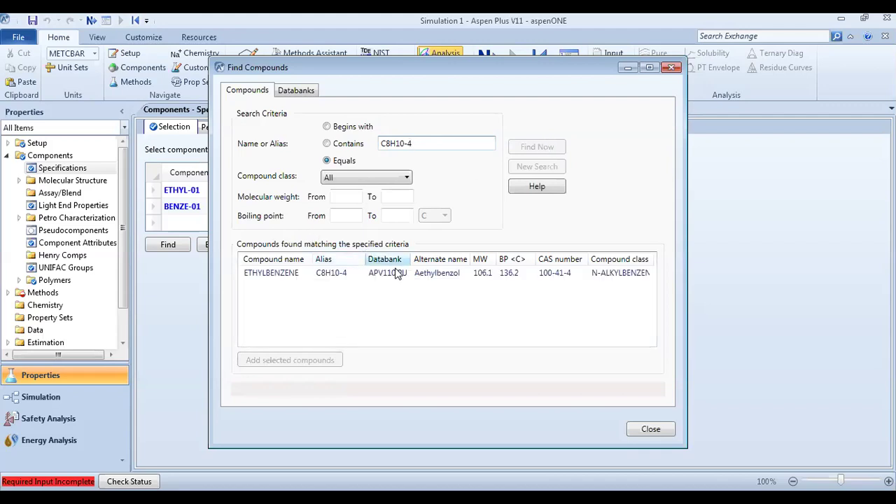
{"action": "left_click", "coordinate": [387, 273]}
{"action": "left_click", "coordinate": [315, 360]}
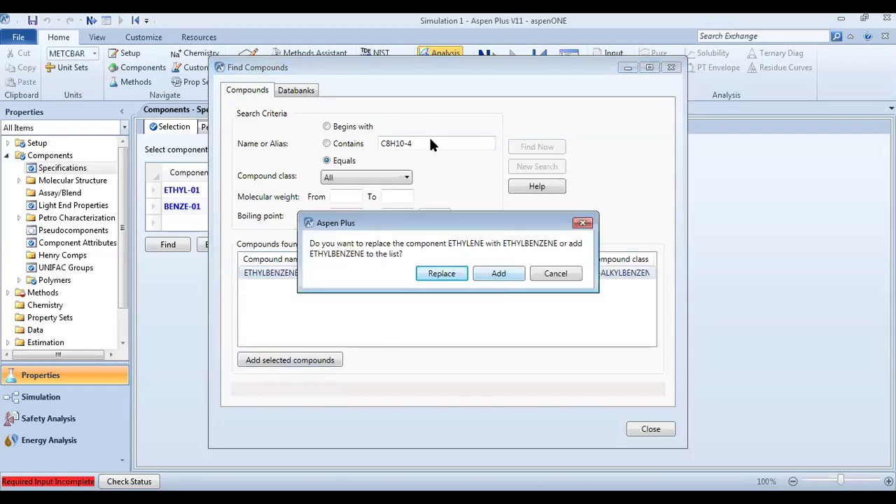
{"action": "left_click", "coordinate": [497, 274]}
Step: Find the compound with alias C10H14-D2, add o-diethylbenzene as an additional component, and close the compound search
{"action": "double_click", "coordinate": [427, 142]}
{"action": "key", "text": "BackSpace"}
{"action": "type", "text": "C10H14-D2"}
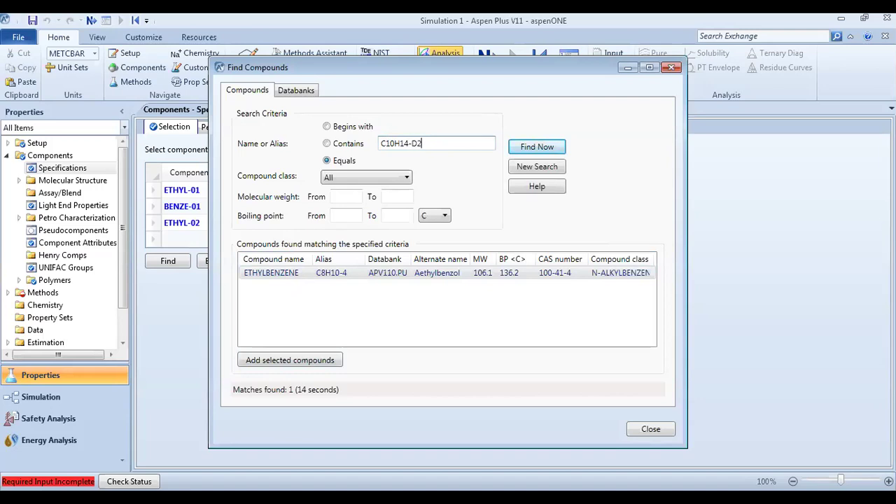
{"action": "key", "text": "Return"}
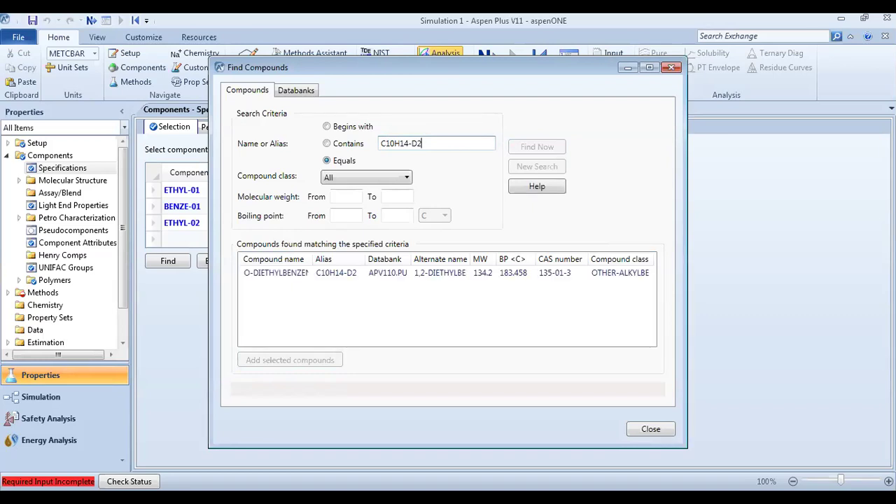
{"action": "left_click", "coordinate": [326, 272]}
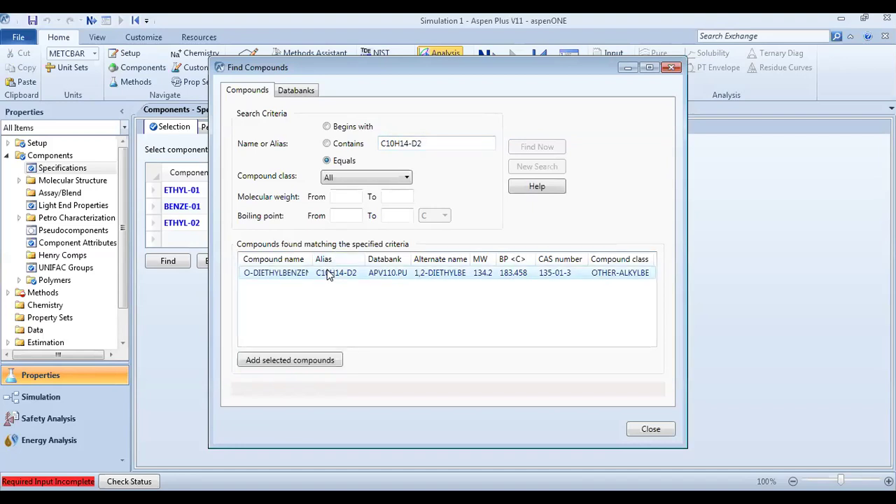
{"action": "left_click", "coordinate": [298, 362]}
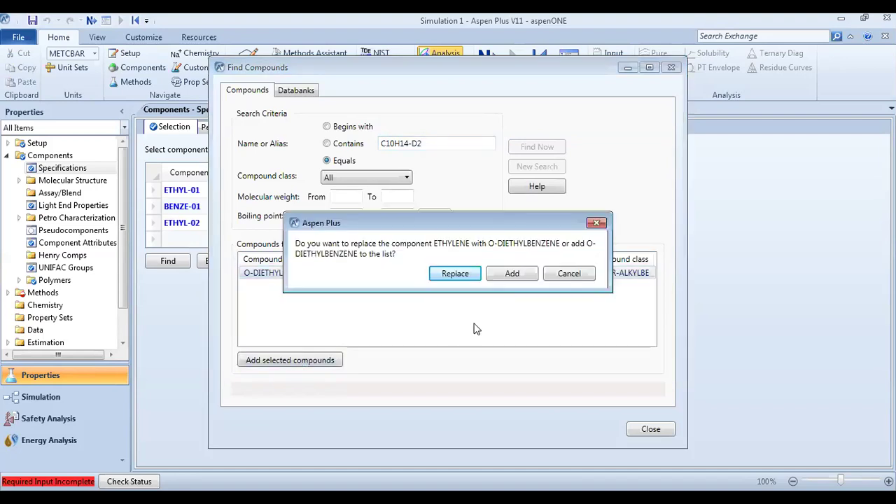
{"action": "left_click", "coordinate": [507, 276]}
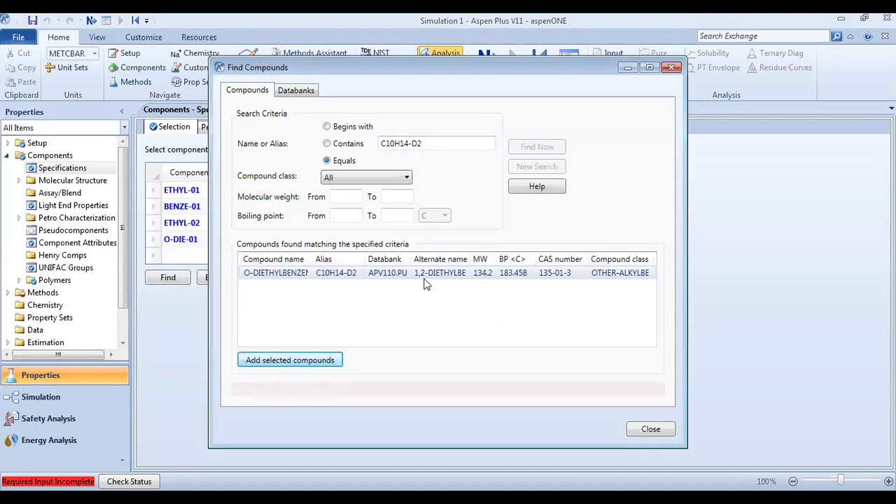
{"action": "left_click", "coordinate": [643, 431]}
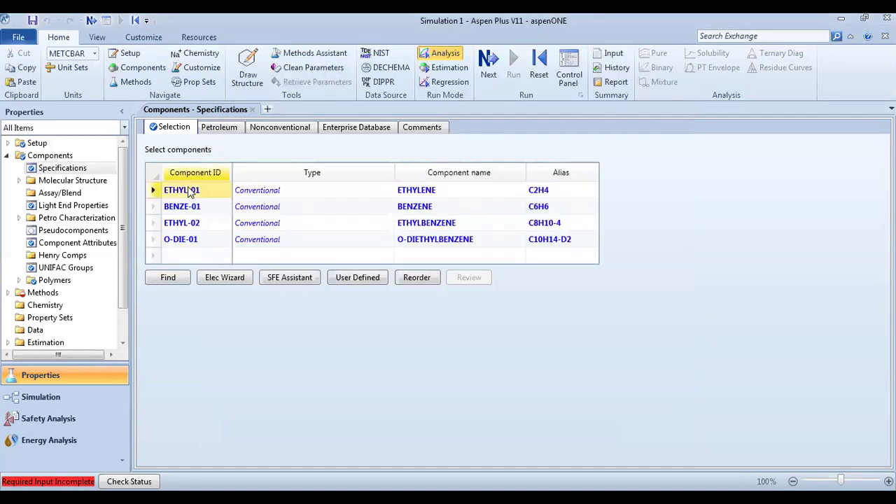
Step: Rename the component ID of ethylene as E and that of benzene as B
{"action": "left_click", "coordinate": [187, 193]}
{"action": "type", "text": "E"}
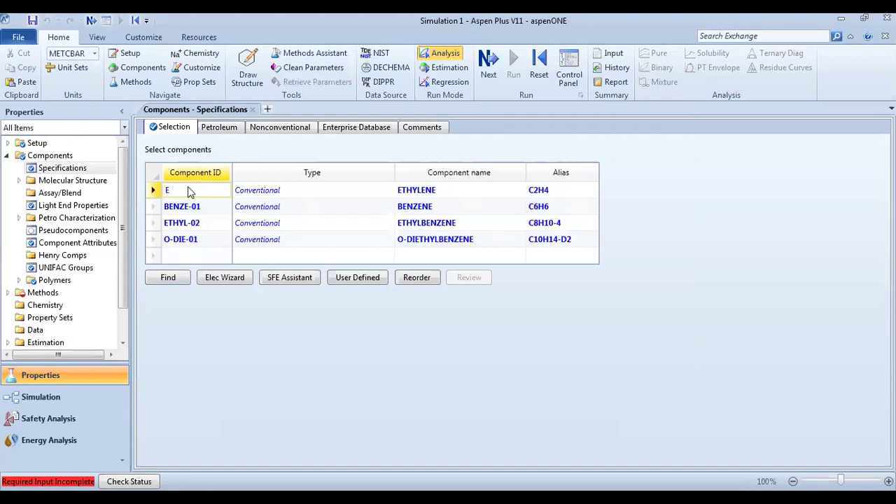
{"action": "key", "text": "Return"}
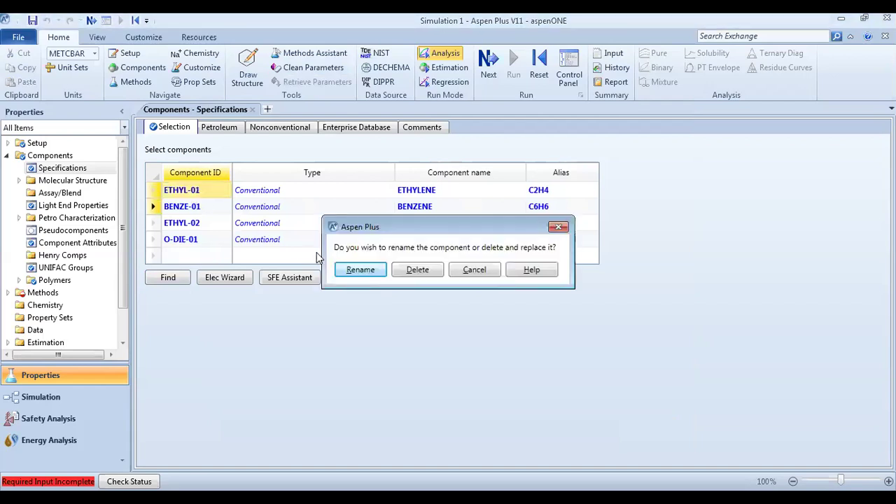
{"action": "left_click", "coordinate": [358, 271]}
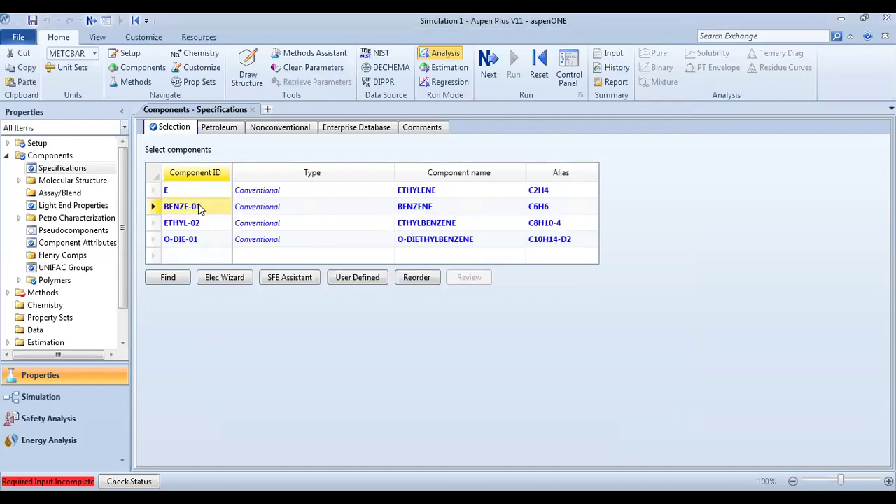
{"action": "type", "text": "B"}
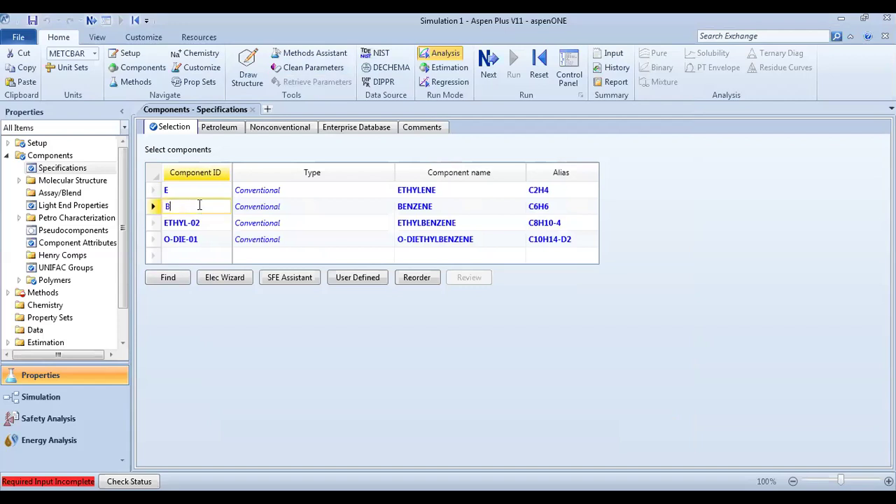
{"action": "key", "text": "Return"}
{"action": "left_click", "coordinate": [358, 271]}
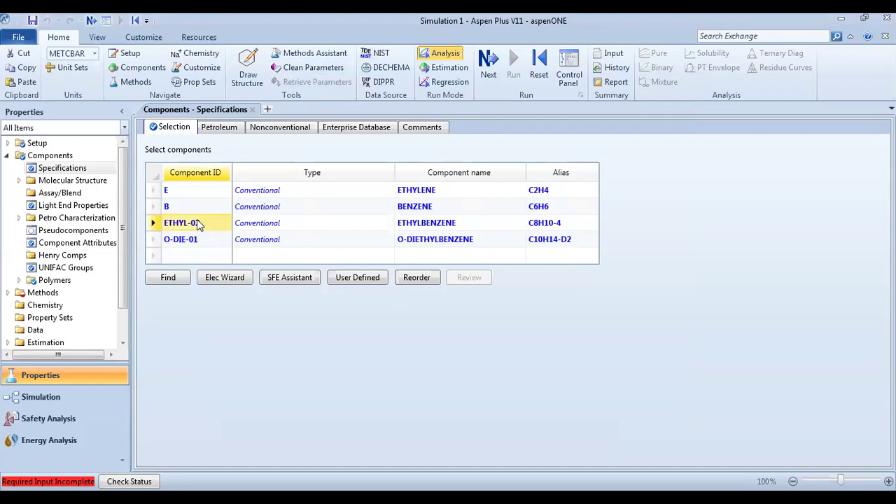
Step: Rename the component ID of ethylbenzene as EB and that of o-diethylbenzene as DEB
{"action": "key", "text": "BackSpace"}
{"action": "type", "text": "EB"}
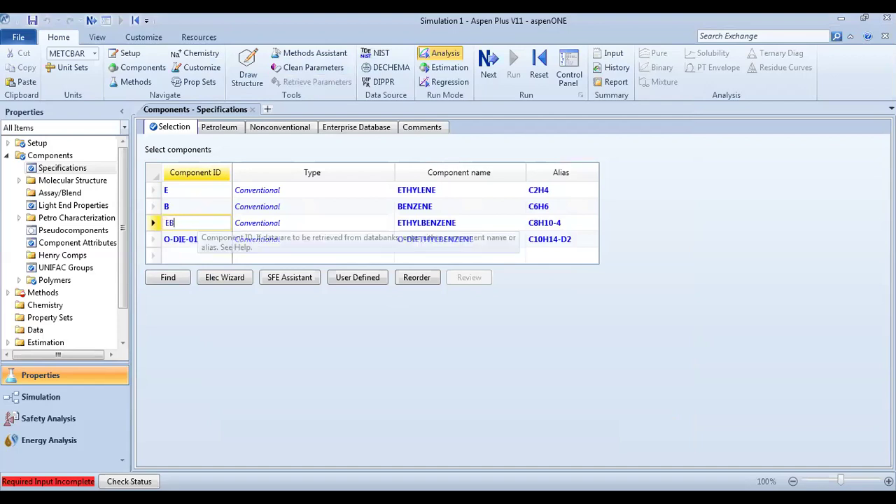
{"action": "key", "text": "Return"}
{"action": "left_click", "coordinate": [360, 270]}
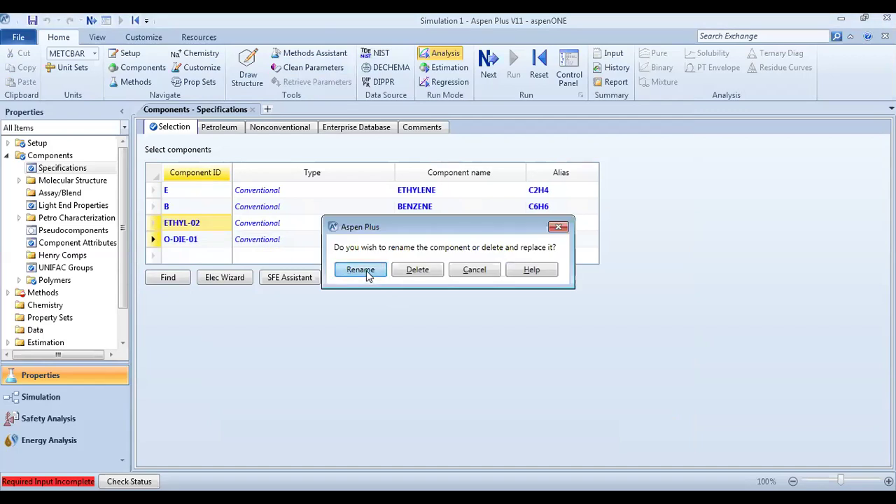
{"action": "type", "text": "DE"}
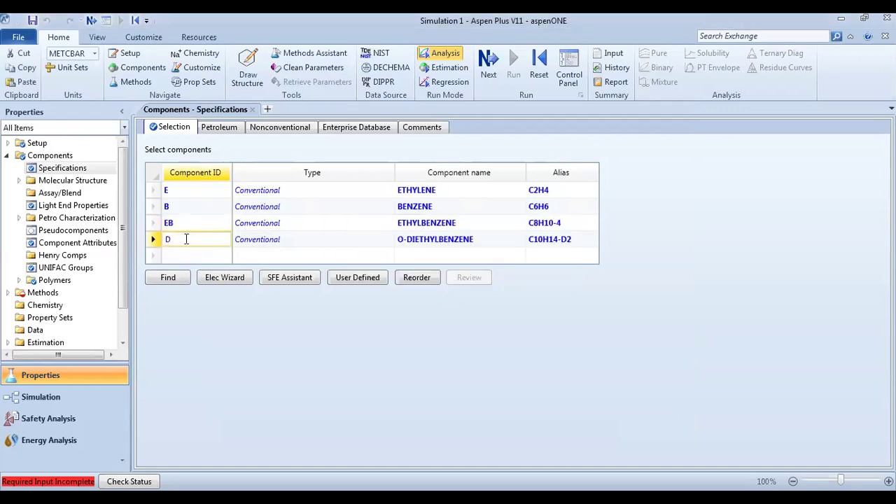
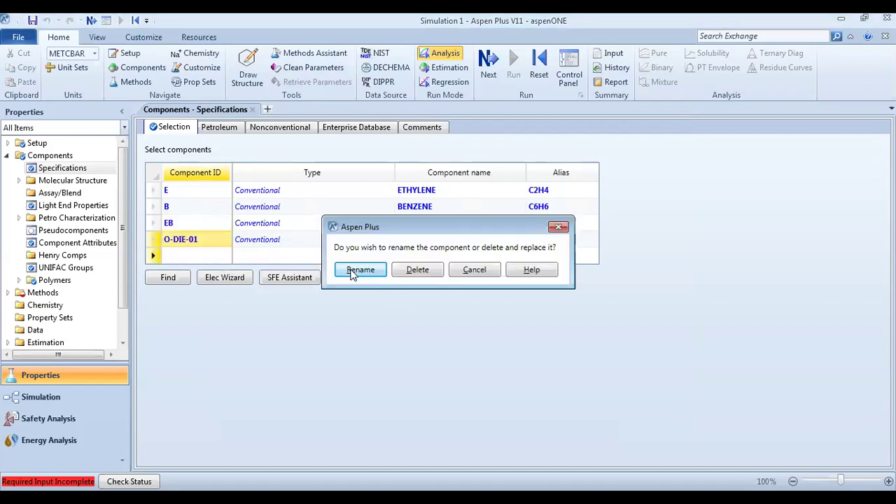
{"action": "left_click", "coordinate": [356, 269]}
Step: Set the base property method to CHAO-SEA in the global method specifications
{"action": "left_click_drag", "start_coordinate": [124, 250], "coordinate": [123, 294]}
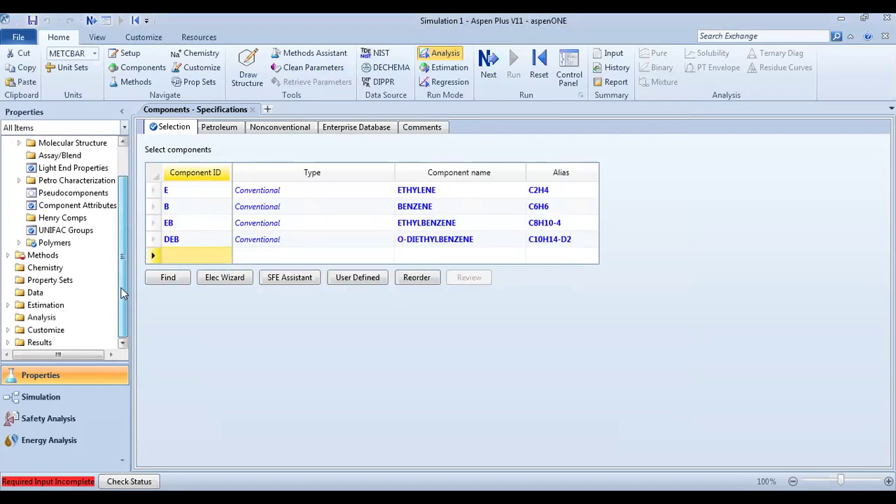
{"action": "left_click", "coordinate": [8, 259]}
{"action": "left_click", "coordinate": [33, 269]}
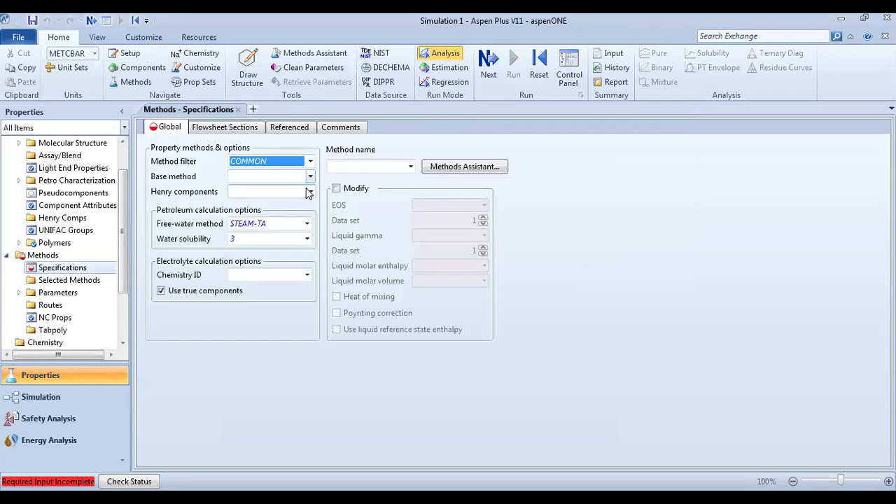
{"action": "left_click", "coordinate": [309, 177]}
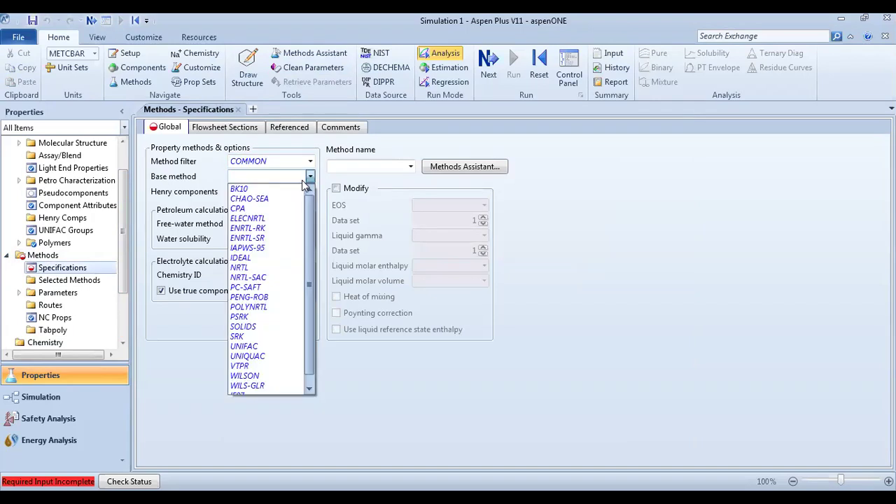
{"action": "left_click", "coordinate": [279, 201]}
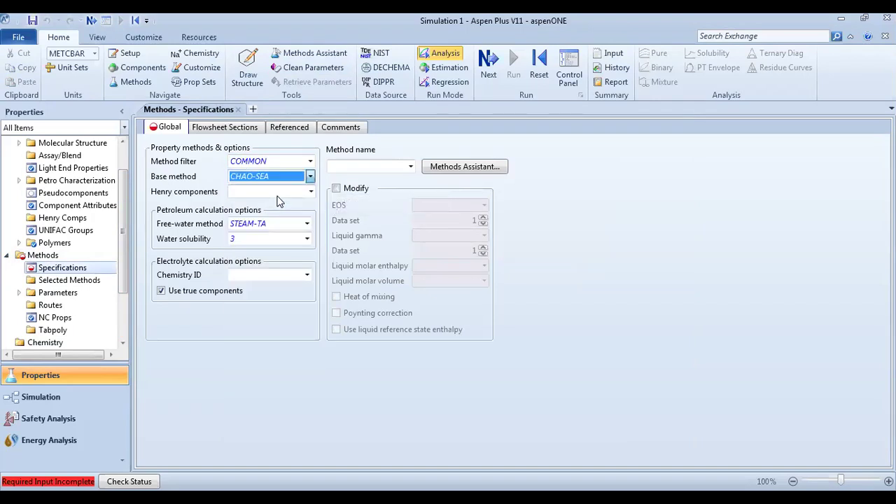
{"action": "left_click", "coordinate": [225, 336]}
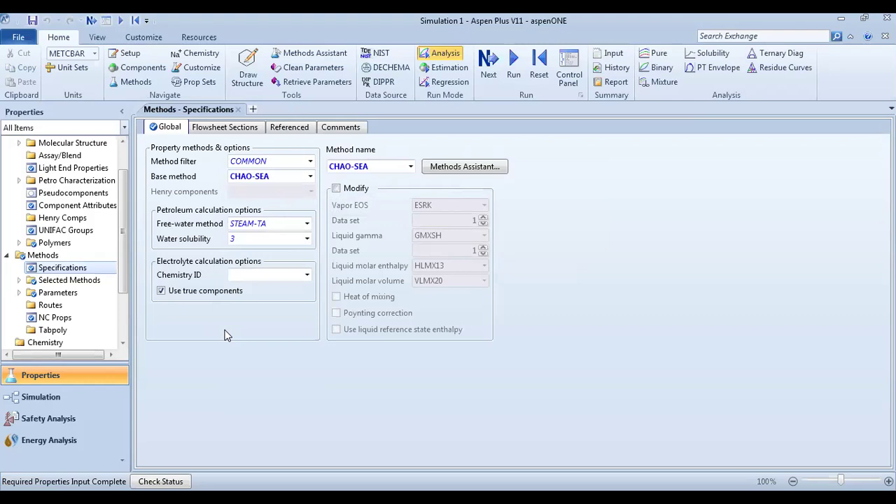
Step: Switch to the simulation environment and set the temperature of feed stream FB to 298 K
{"action": "left_click", "coordinate": [62, 397]}
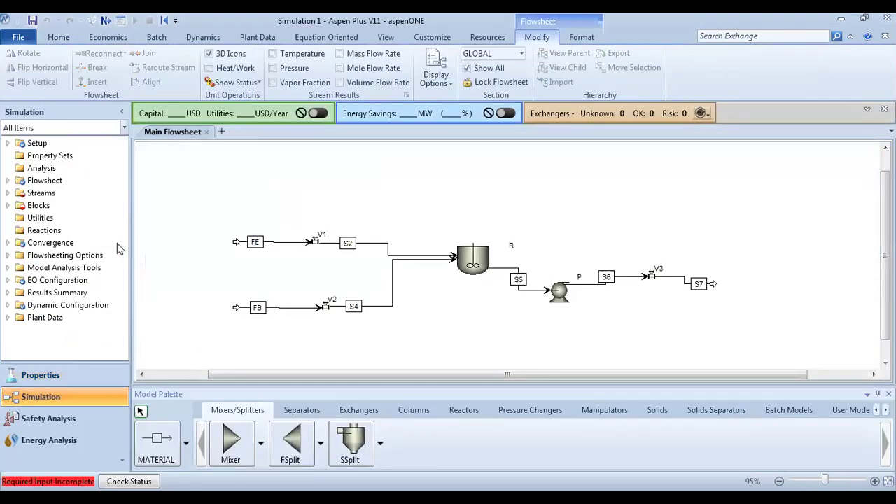
{"action": "left_click", "coordinate": [7, 194]}
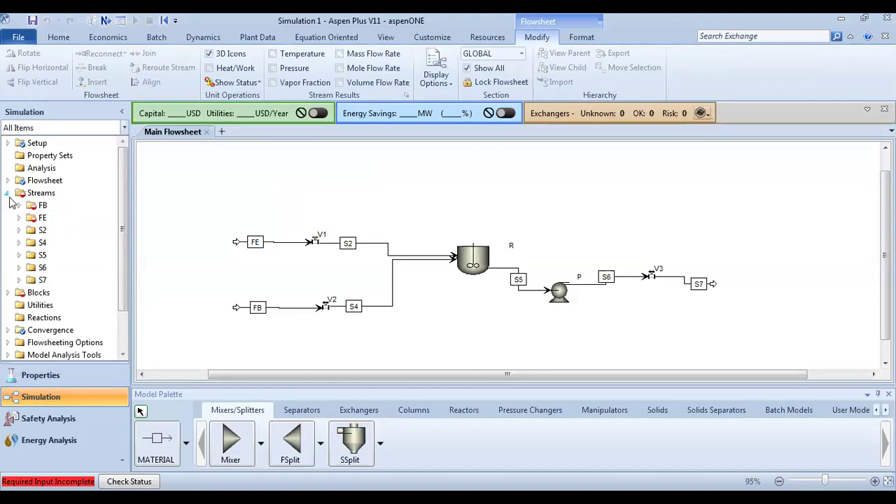
{"action": "left_click", "coordinate": [18, 206]}
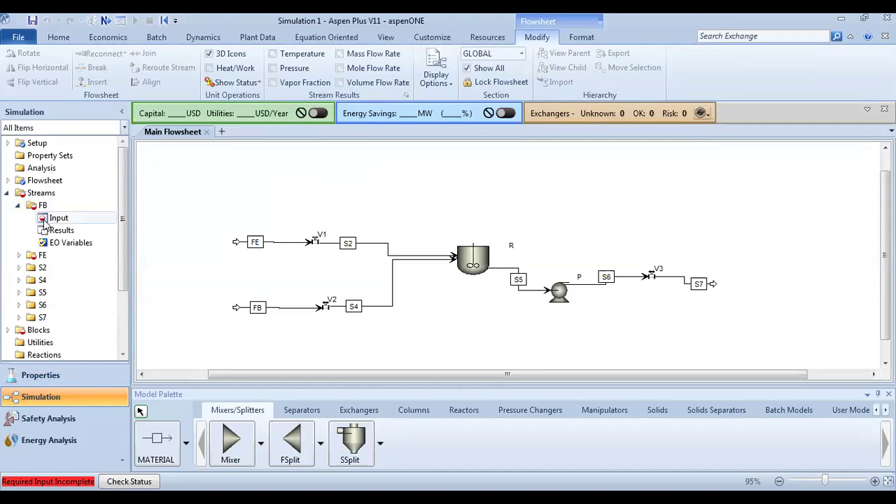
{"action": "left_click", "coordinate": [44, 222]}
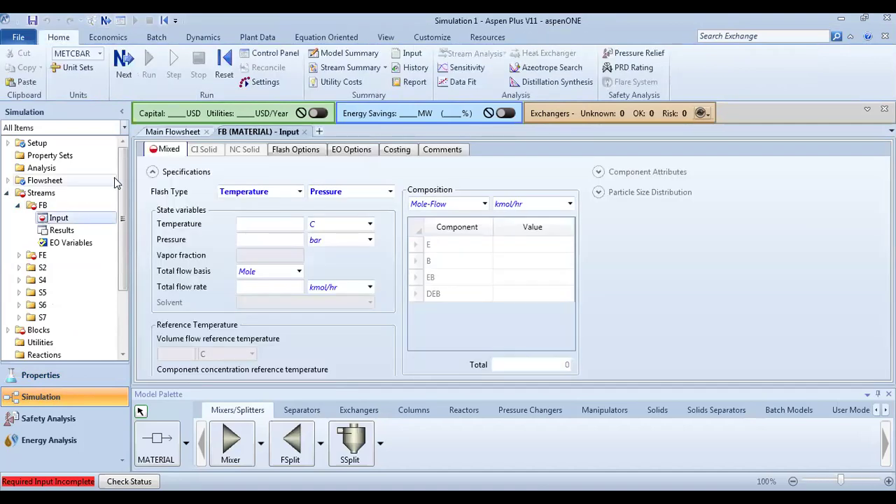
{"action": "left_click", "coordinate": [264, 225]}
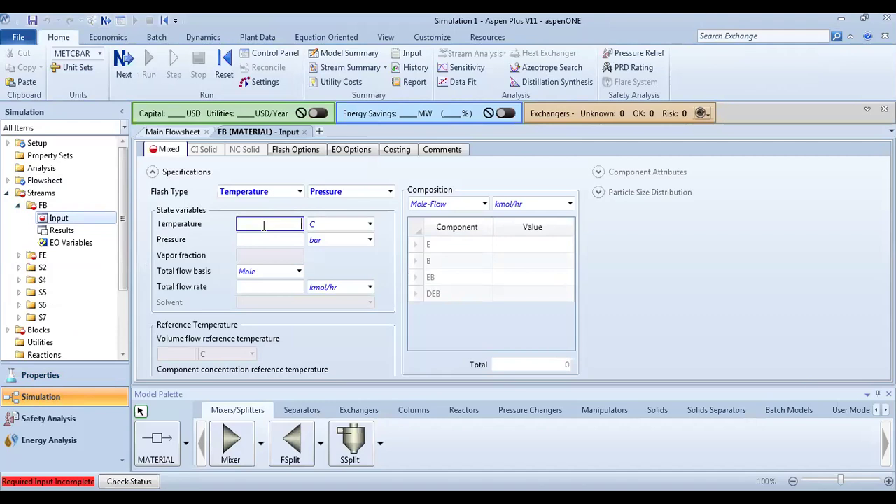
{"action": "type", "text": "298"}
{"action": "left_click", "coordinate": [370, 224]}
{"action": "left_click", "coordinate": [329, 259]}
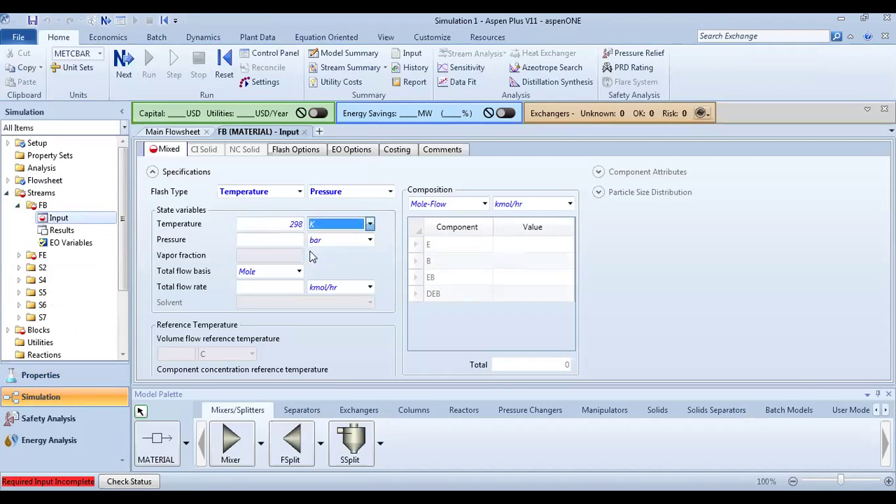
Step: Set the pressure of stream FB to 15 atm and its total flow rate to 0.4 kmol/sec
{"action": "left_click", "coordinate": [283, 242]}
{"action": "type", "text": "15"}
{"action": "left_click", "coordinate": [369, 240]}
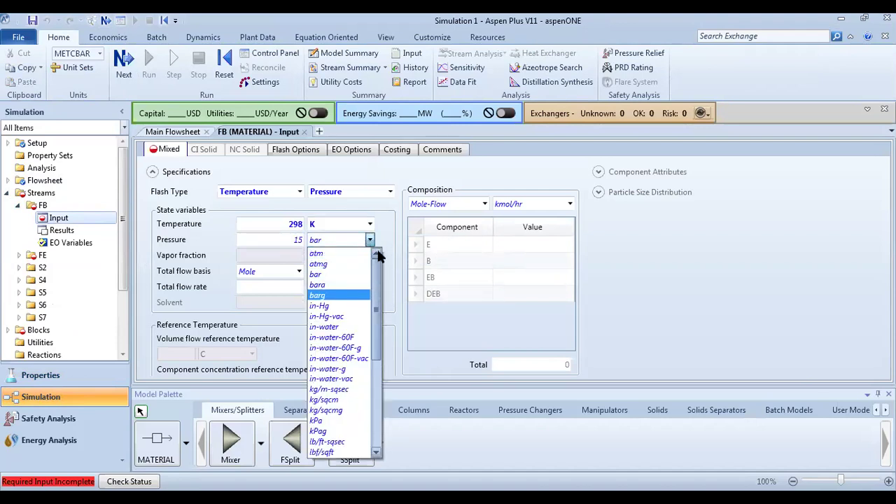
{"action": "left_click", "coordinate": [317, 254]}
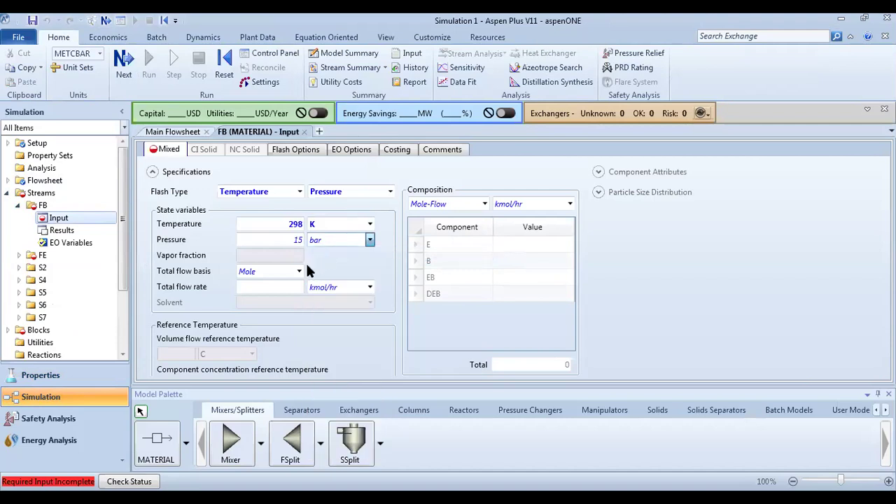
{"action": "left_click", "coordinate": [263, 287]}
{"action": "type", "text": "0.4"}
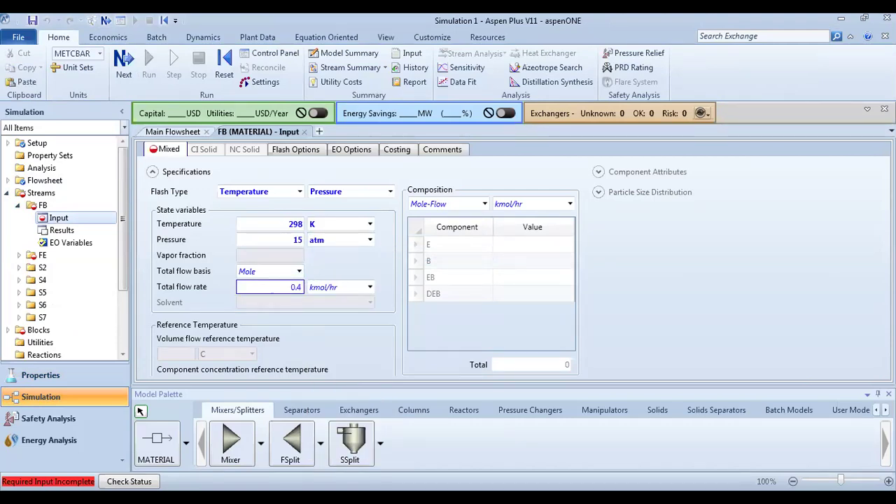
{"action": "left_click", "coordinate": [369, 289]}
{"action": "left_click", "coordinate": [343, 364]}
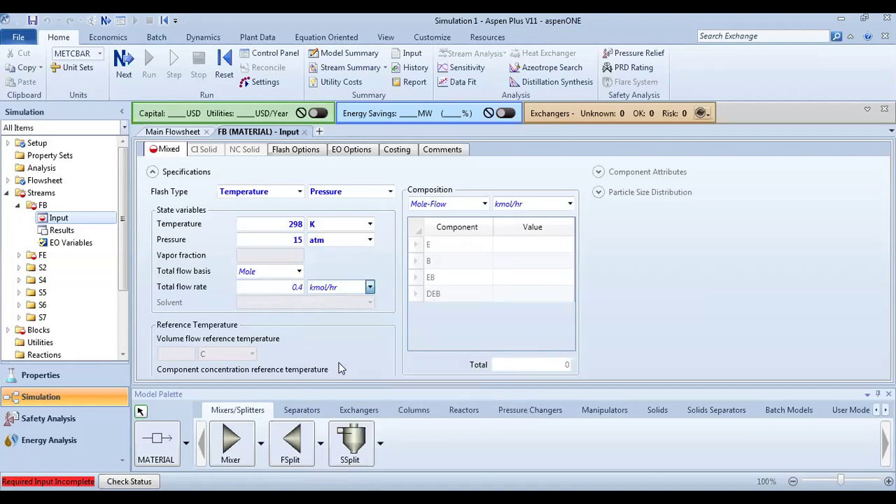
Step: Define the composition of stream FB by mole fraction with a value of 1 for component B
{"action": "left_click", "coordinate": [484, 205]}
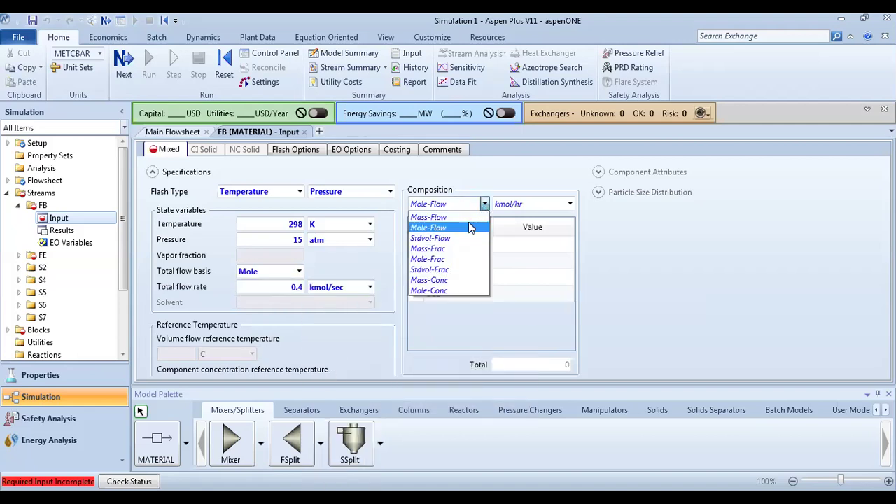
{"action": "left_click", "coordinate": [443, 251]}
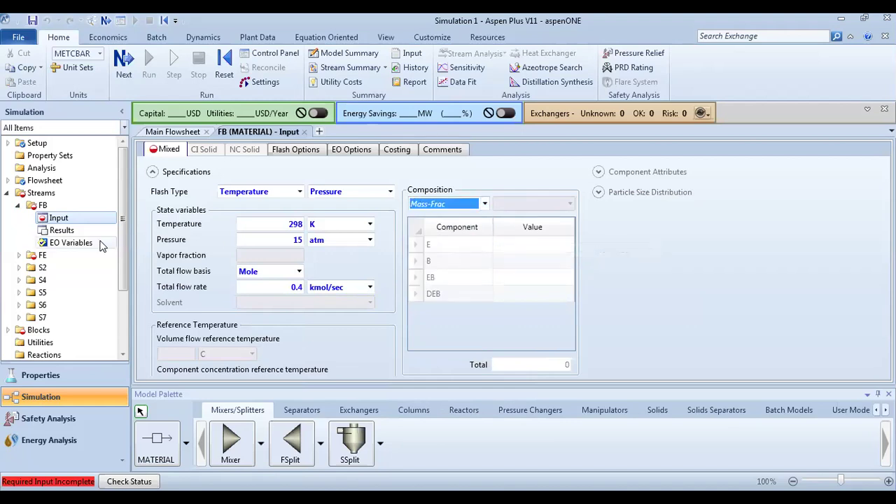
{"action": "left_click", "coordinate": [19, 256]}
{"action": "left_click", "coordinate": [42, 267]}
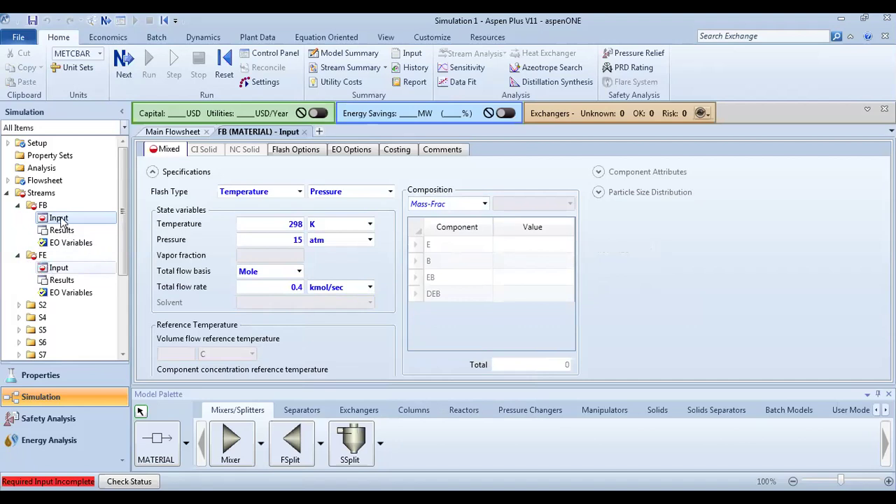
{"action": "left_click", "coordinate": [514, 261]}
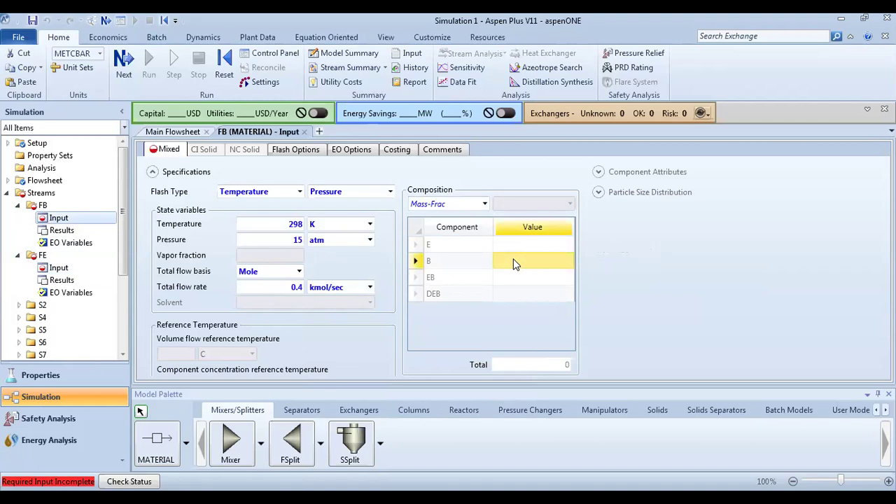
{"action": "left_click", "coordinate": [484, 204]}
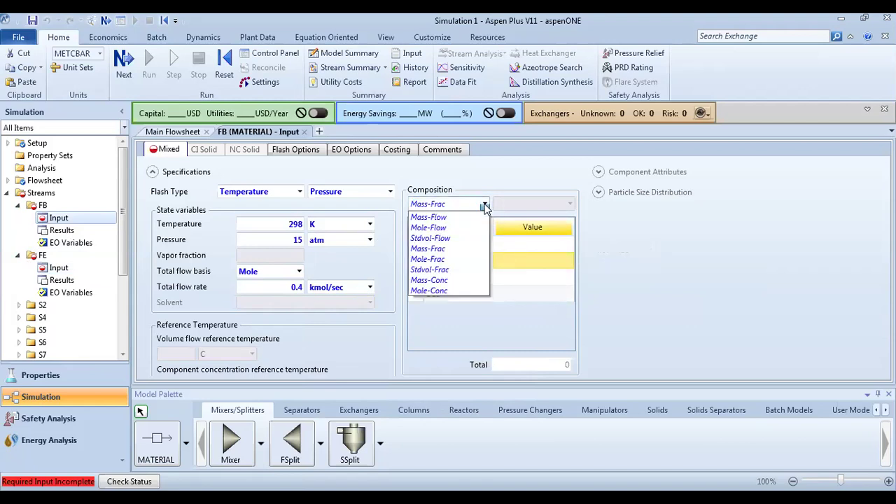
{"action": "left_click", "coordinate": [437, 260]}
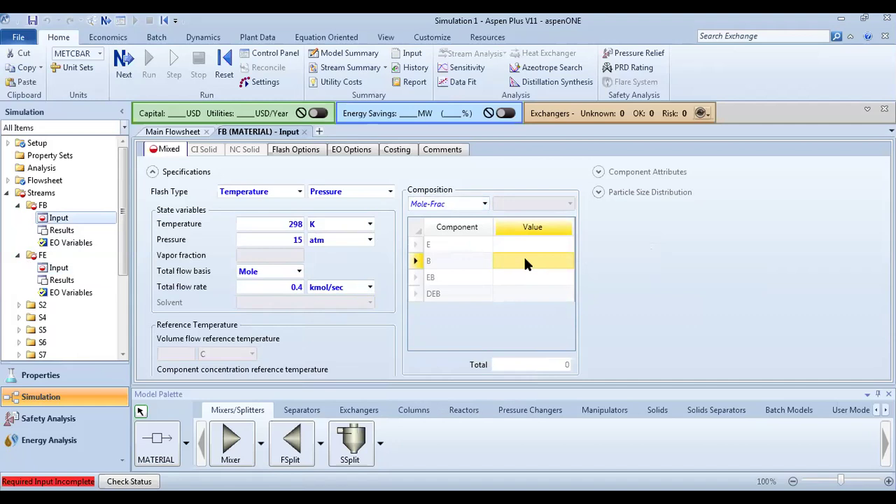
{"action": "type", "text": "1"}
{"action": "key", "text": "Return"}
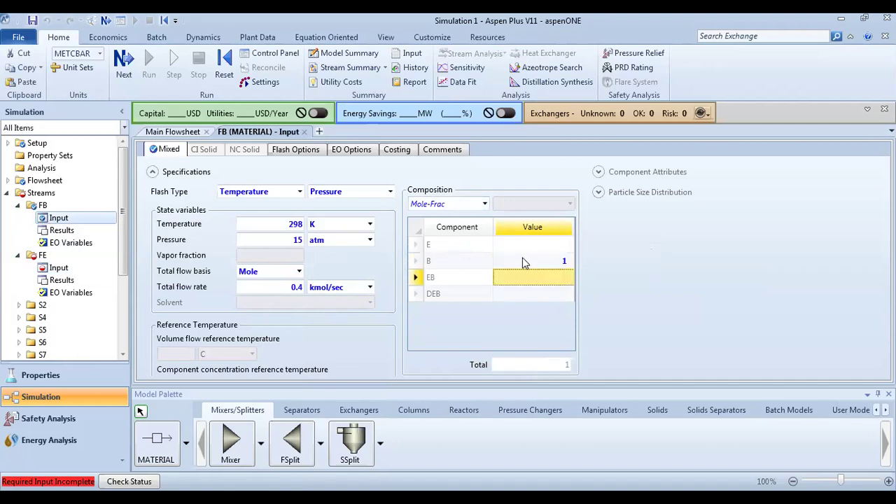
Step: Set the temperature of feed stream FE to 298 K and its pressure to 15 atm
{"action": "left_click", "coordinate": [55, 267]}
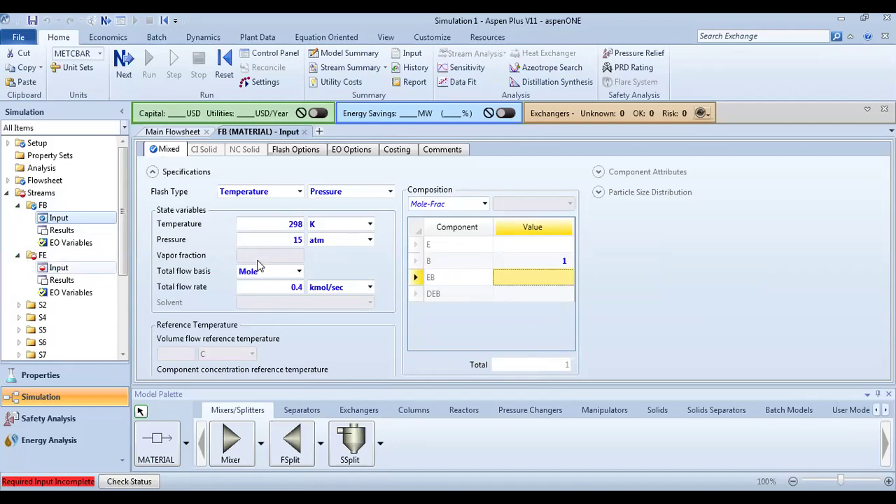
{"action": "left_click", "coordinate": [280, 222]}
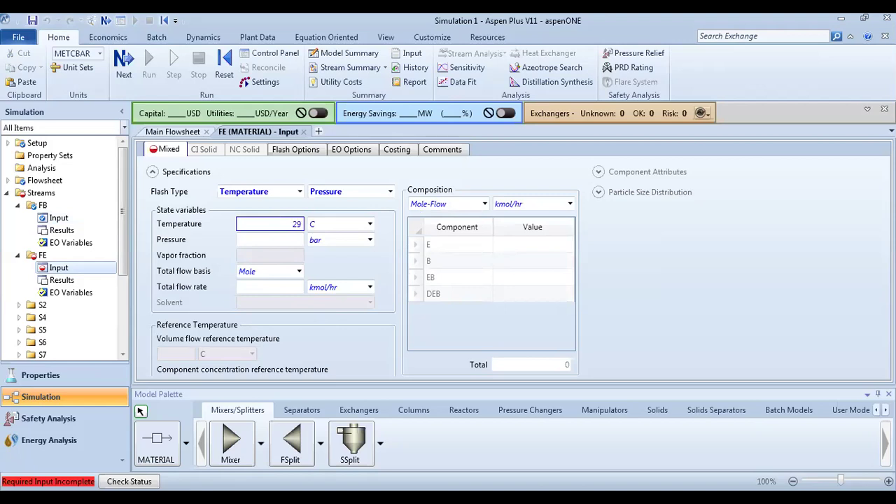
{"action": "left_click", "coordinate": [370, 224]}
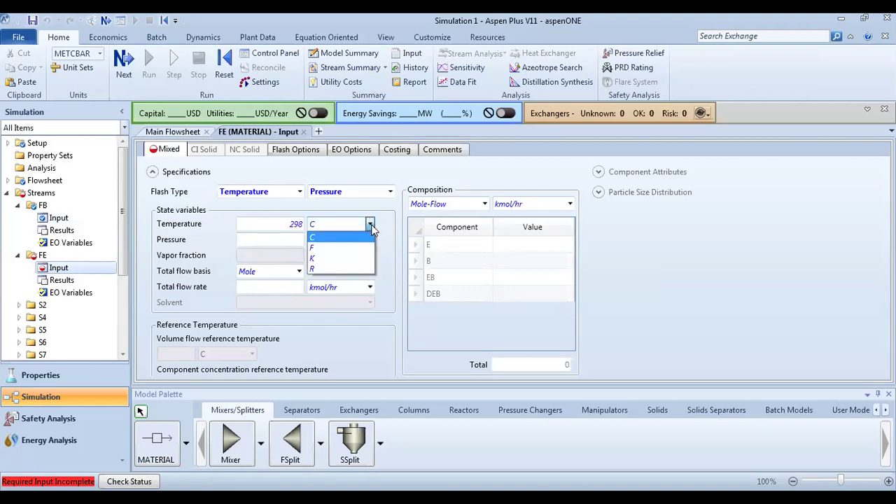
{"action": "left_click", "coordinate": [333, 261]}
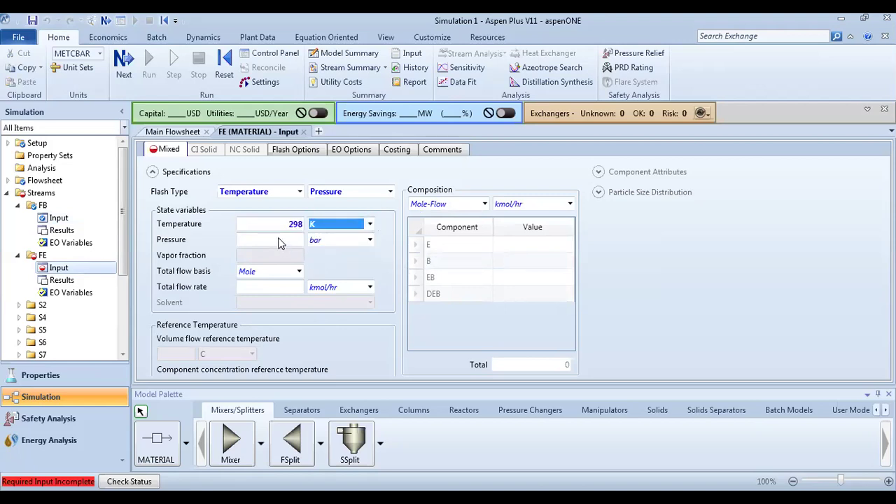
{"action": "left_click", "coordinate": [279, 240]}
{"action": "type", "text": "15"}
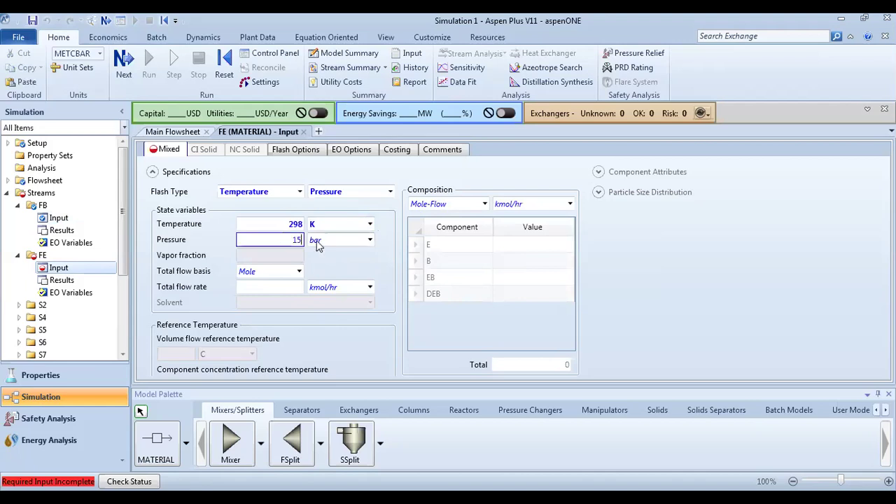
{"action": "key", "text": "Tab"}
{"action": "left_click", "coordinate": [370, 240]}
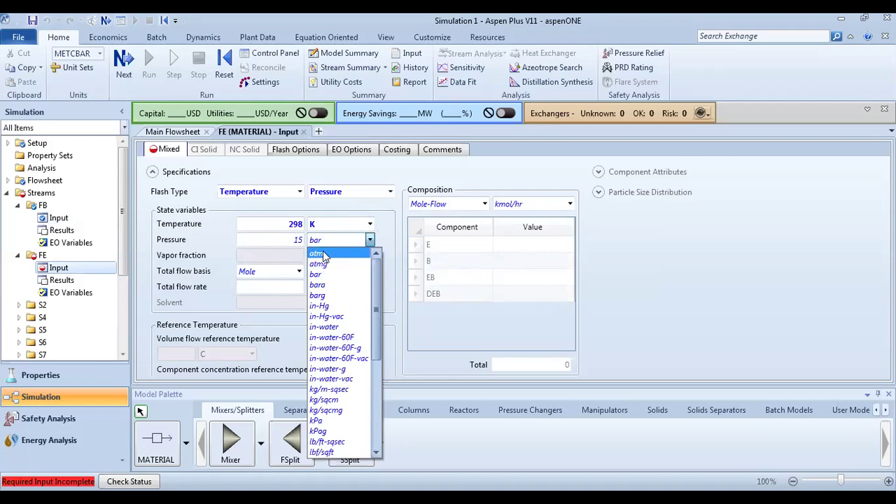
{"action": "left_click", "coordinate": [319, 274]}
Step: Set the total flow rate of stream FE to 0.2 kmol/sec
{"action": "left_click", "coordinate": [294, 288]}
{"action": "type", "text": "0.2"}
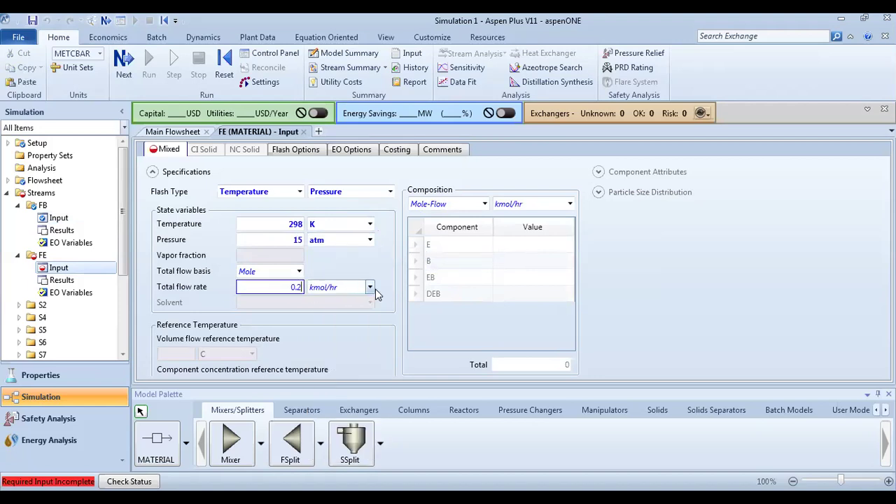
{"action": "left_click", "coordinate": [369, 287]}
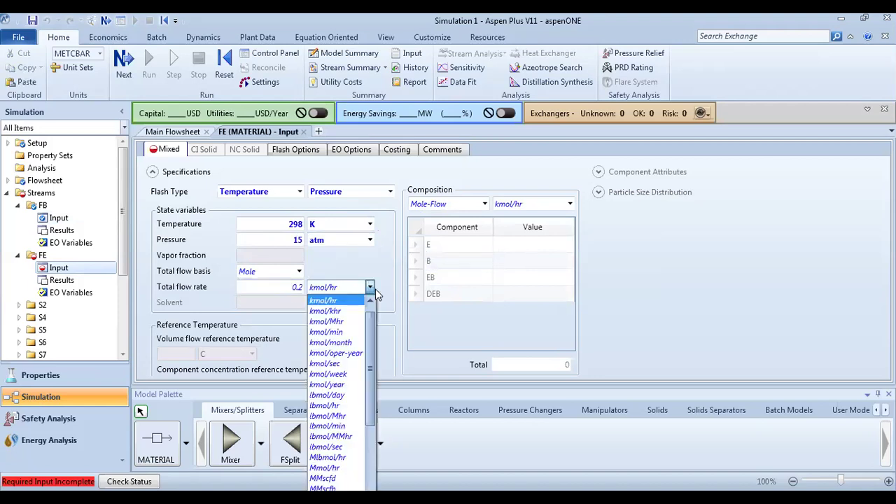
{"action": "left_click", "coordinate": [341, 364]}
Step: Define the composition of stream FE by mole fraction with a value of 1 for component E
{"action": "left_click", "coordinate": [483, 206]}
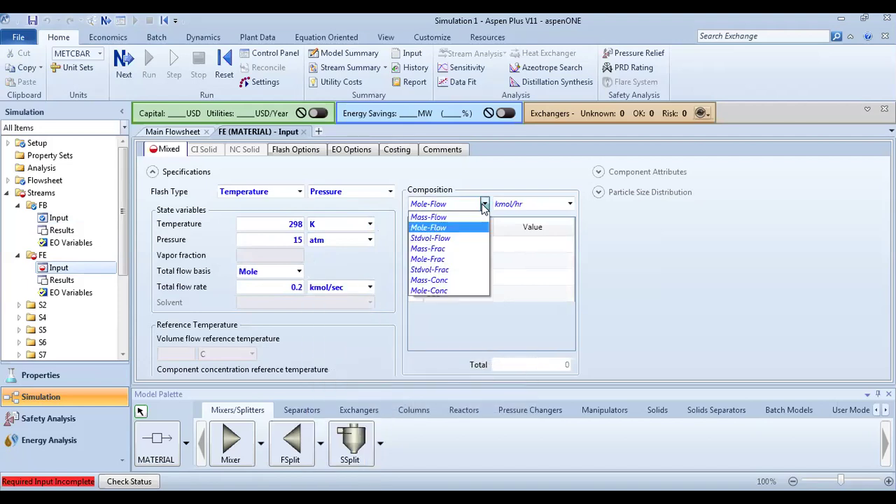
{"action": "left_click", "coordinate": [441, 261]}
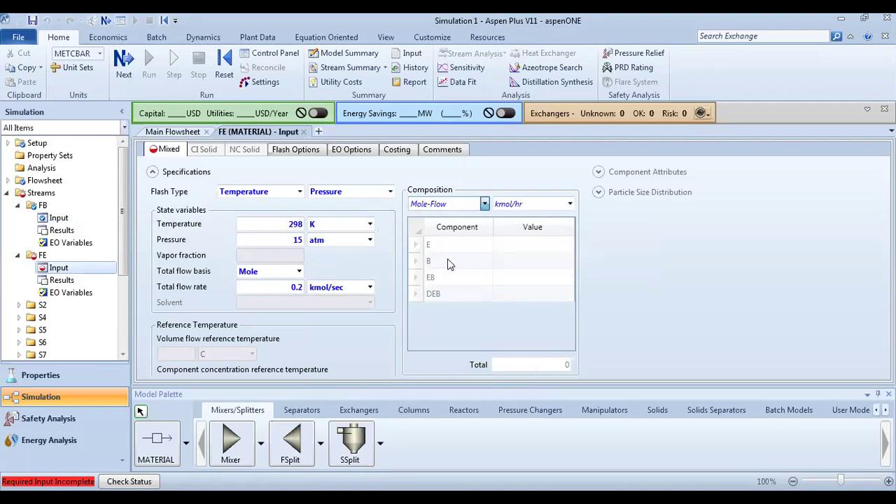
{"action": "left_click", "coordinate": [523, 245]}
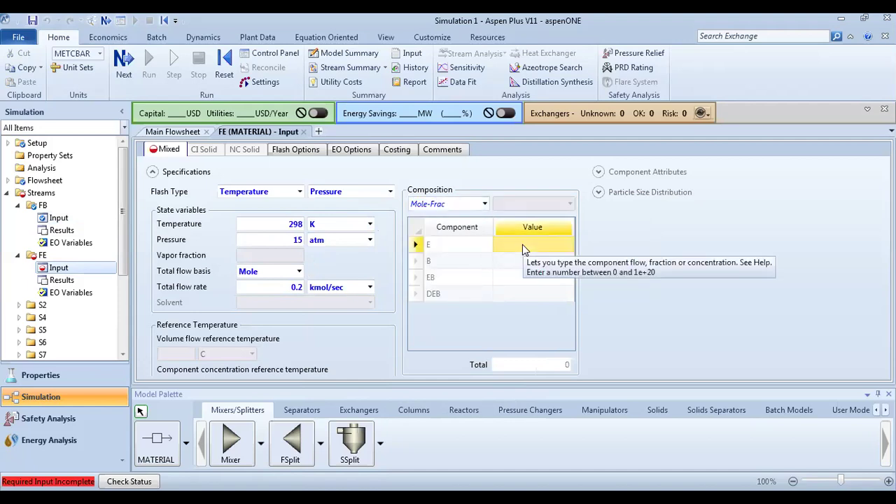
{"action": "type", "text": "1"}
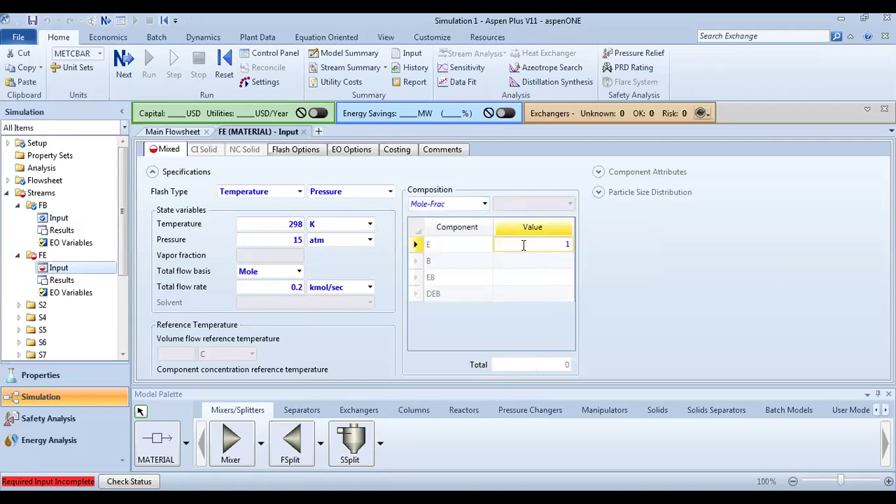
{"action": "key", "text": "Return"}
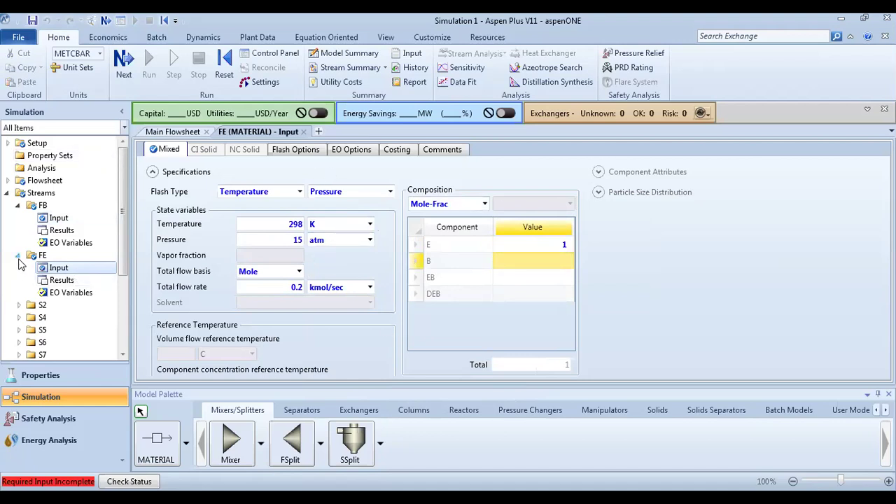
Step: Specify pump P's outlet by a pressure increase of 5 atm
{"action": "left_click", "coordinate": [18, 255]}
{"action": "left_click", "coordinate": [19, 206]}
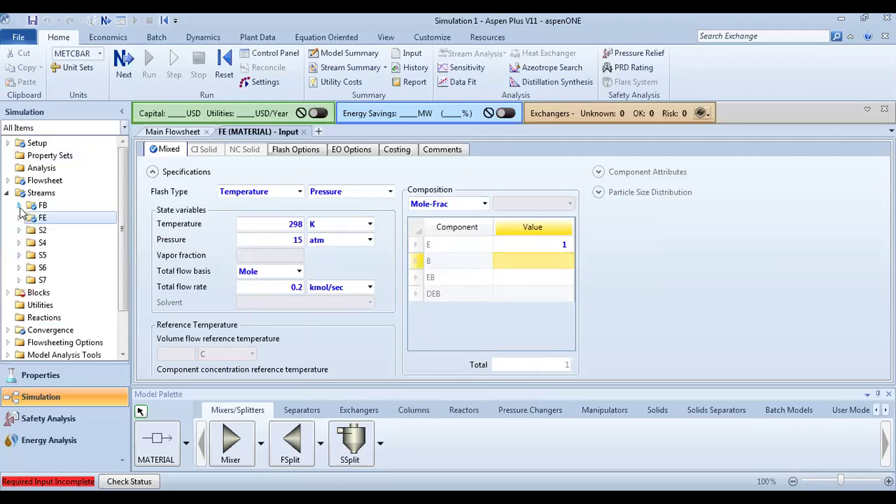
{"action": "left_click", "coordinate": [9, 292]}
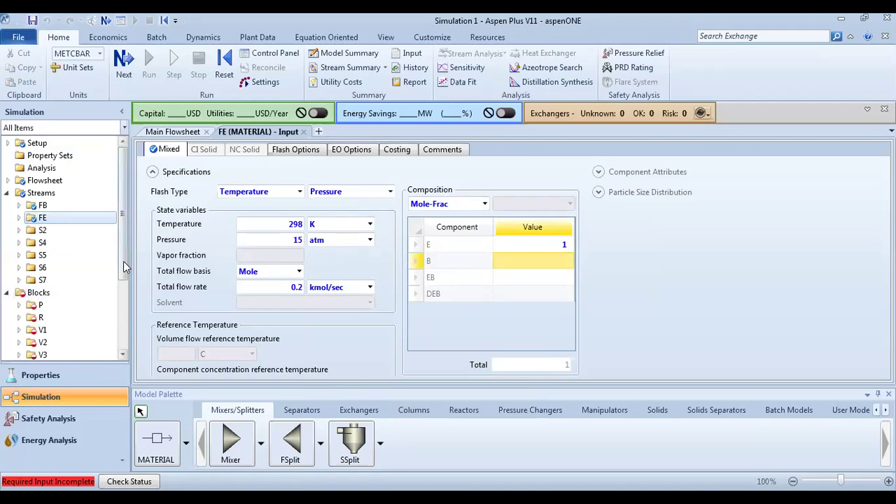
{"action": "scroll", "coordinate": [120, 291], "scroll_direction": "down", "scroll_amount": 1}
{"action": "scroll", "coordinate": [121, 291], "scroll_direction": "down", "scroll_amount": 1}
{"action": "left_click", "coordinate": [18, 255]}
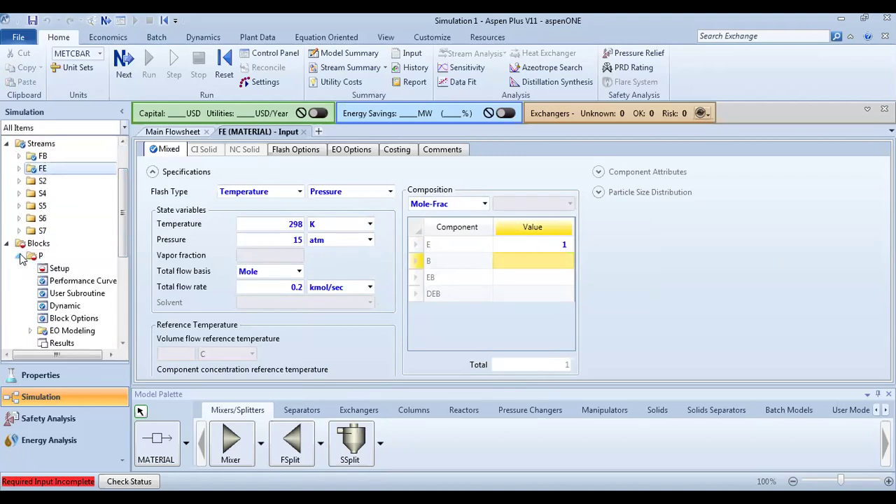
{"action": "left_click", "coordinate": [55, 269]}
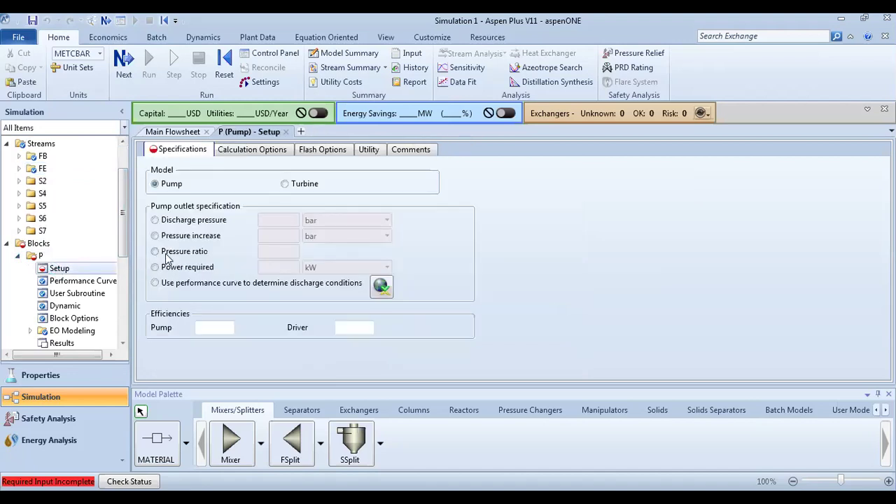
{"action": "left_click", "coordinate": [155, 239]}
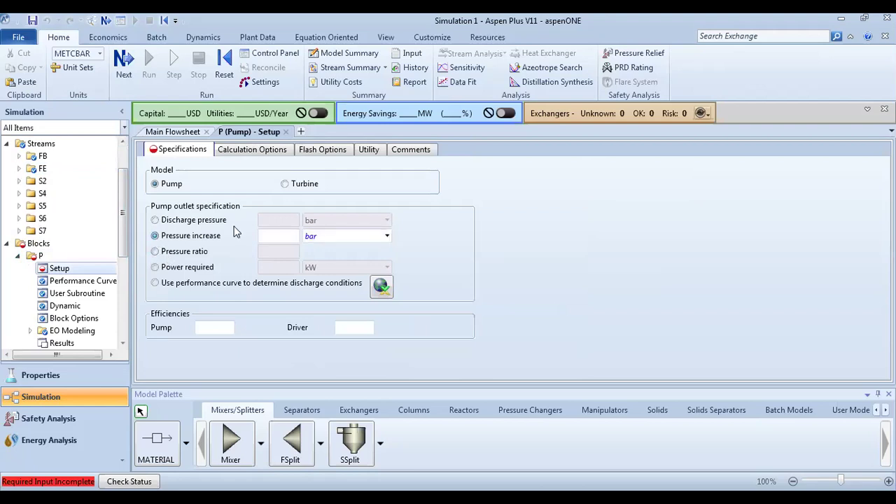
{"action": "left_click", "coordinate": [285, 236]}
{"action": "left_click", "coordinate": [388, 236]}
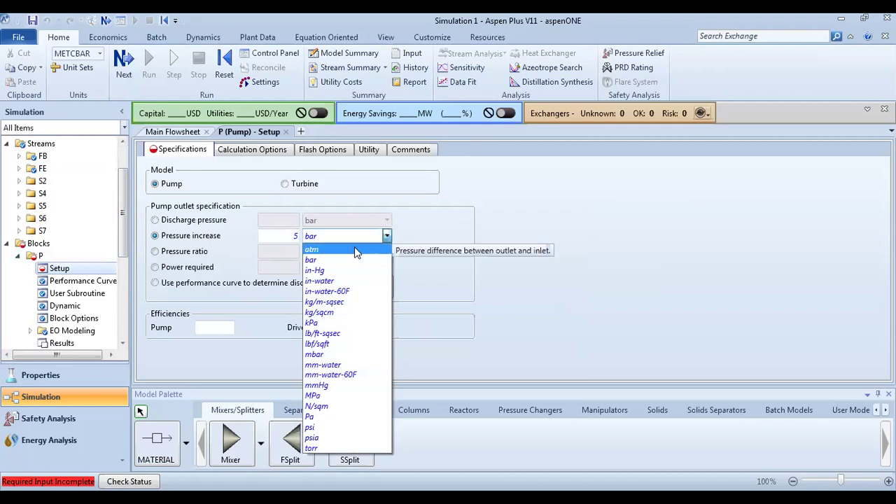
{"action": "left_click", "coordinate": [355, 250]}
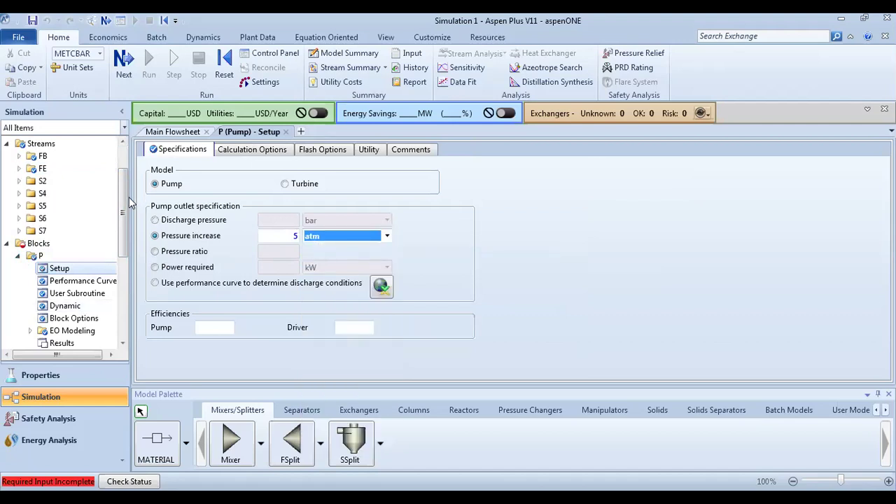
Step: Set the outlet pressure of valve V1 to 10 atm
{"action": "left_click", "coordinate": [19, 256]}
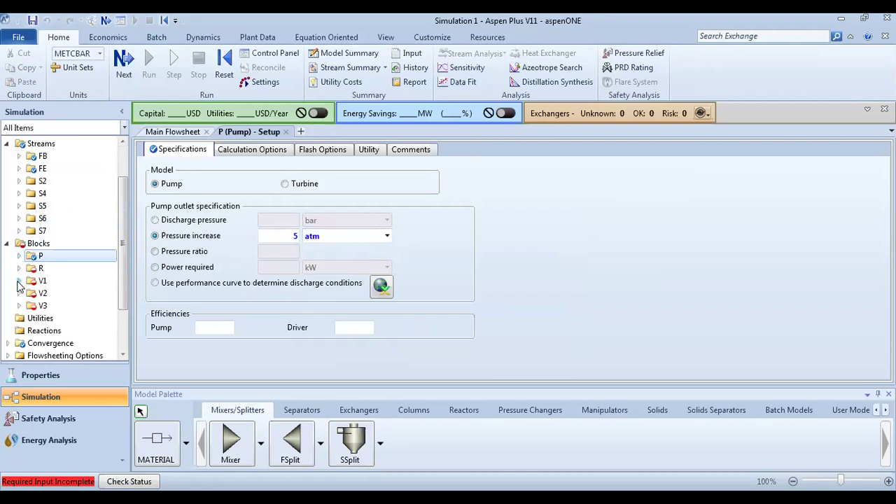
{"action": "left_click", "coordinate": [18, 281]}
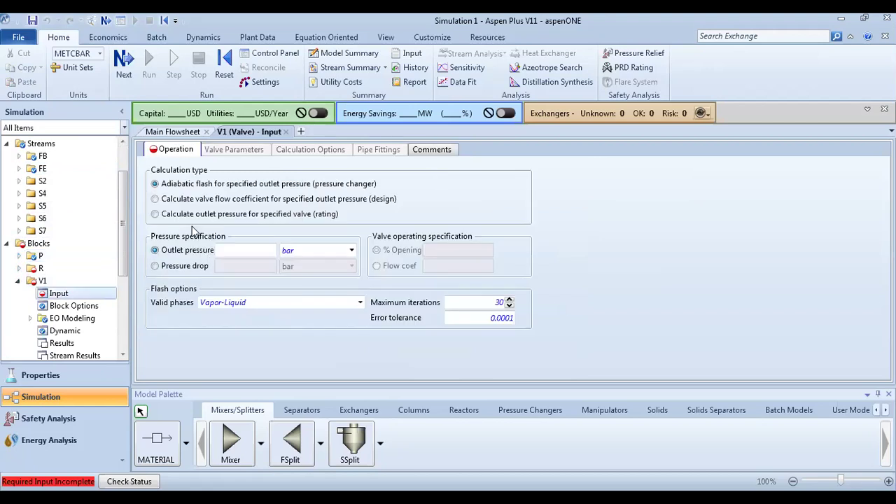
{"action": "left_click", "coordinate": [257, 251]}
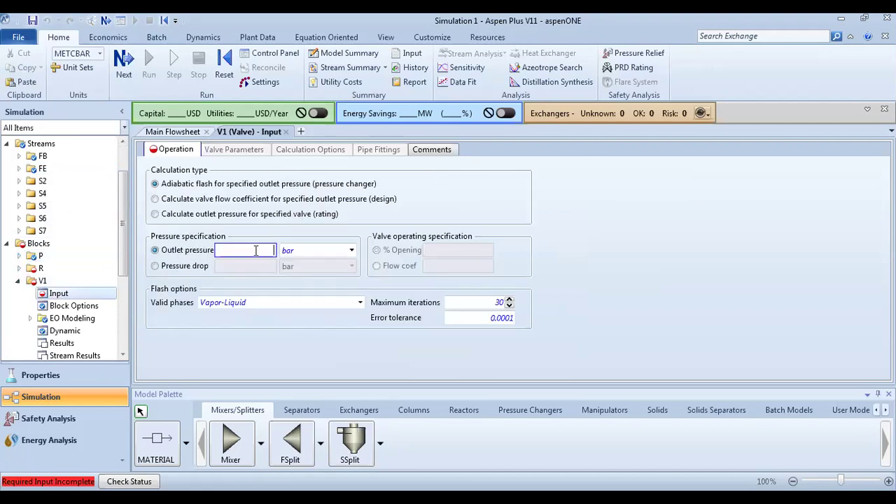
{"action": "type", "text": "10"}
{"action": "left_click", "coordinate": [351, 250]}
{"action": "scroll", "coordinate": [353, 293], "scroll_direction": "up", "scroll_amount": 1}
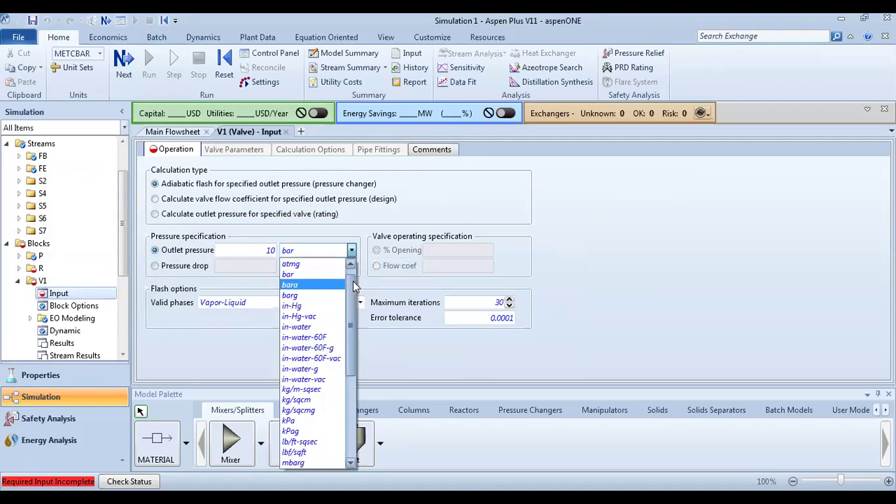
{"action": "left_click", "coordinate": [301, 267]}
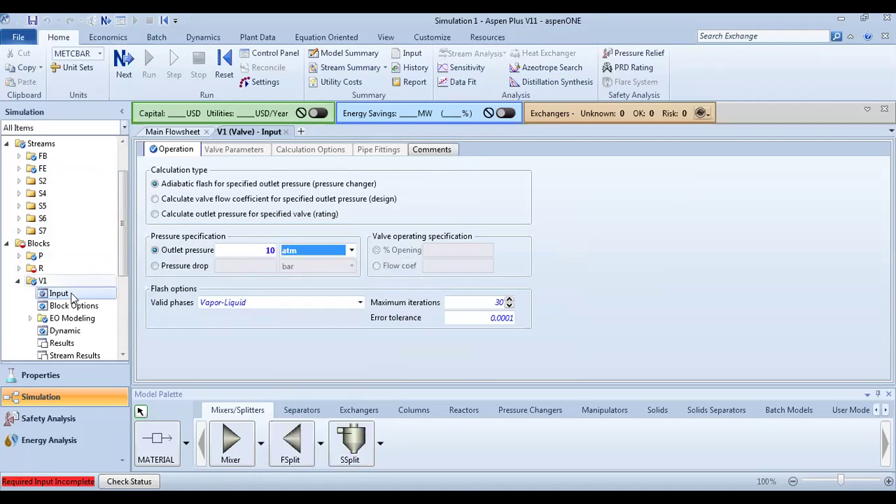
Step: Set the valid phases of valve V1 to Liquid-Only in its flash options
{"action": "left_click", "coordinate": [18, 284]}
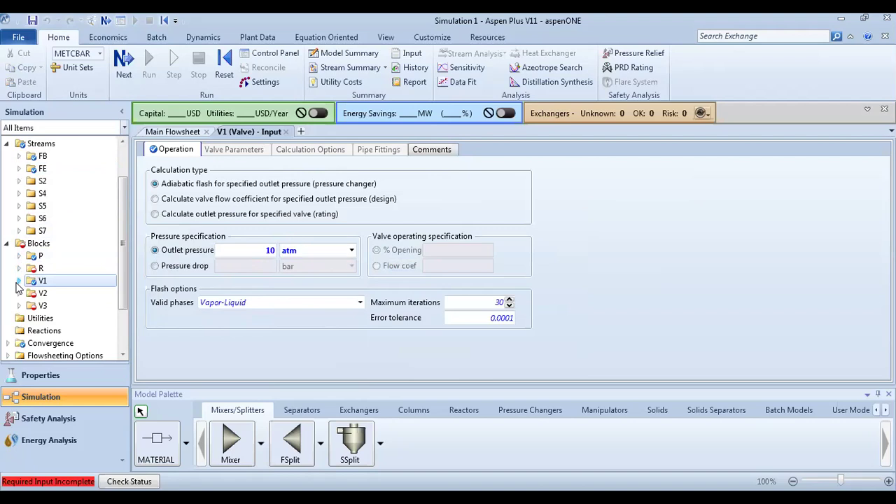
{"action": "left_click", "coordinate": [18, 283]}
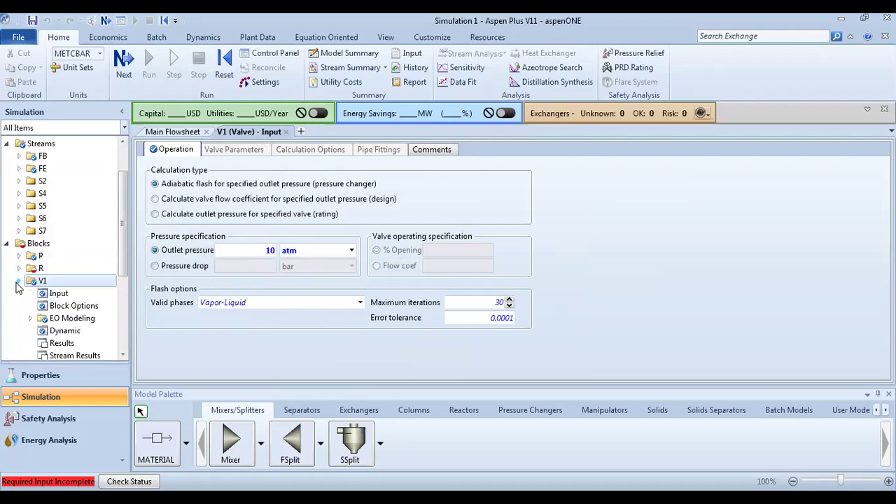
{"action": "left_click", "coordinate": [359, 306]}
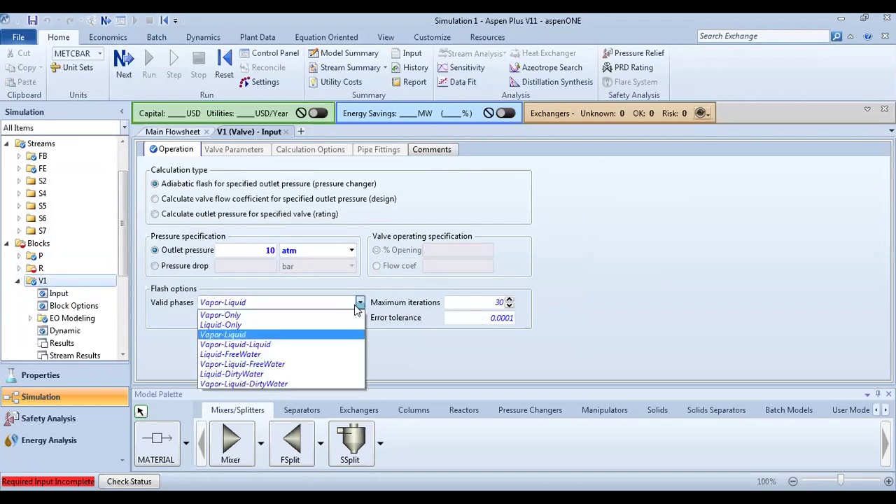
{"action": "left_click", "coordinate": [219, 326]}
Step: Specify valve V2 with an outlet pressure of 10 atm and Liquid-Only valid phases
{"action": "scroll", "coordinate": [122, 316], "scroll_direction": "down", "scroll_amount": 3}
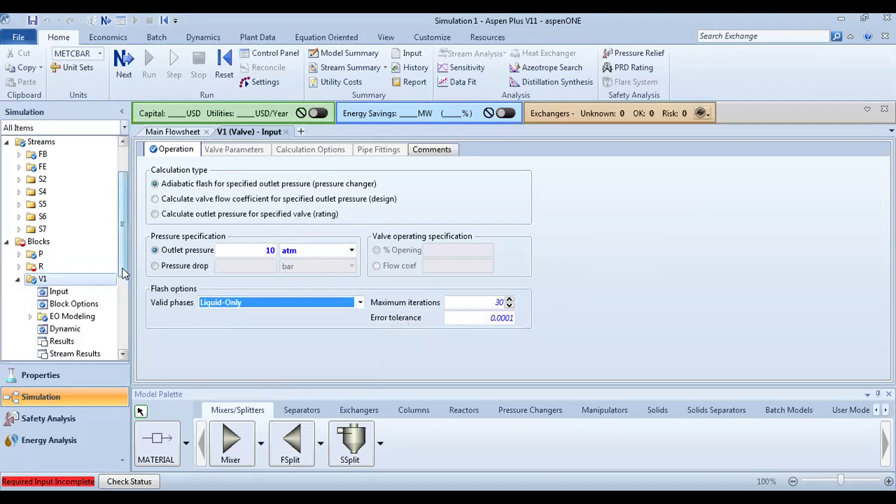
{"action": "scroll", "coordinate": [122, 315], "scroll_direction": "down", "scroll_amount": 1}
{"action": "left_click", "coordinate": [18, 262]}
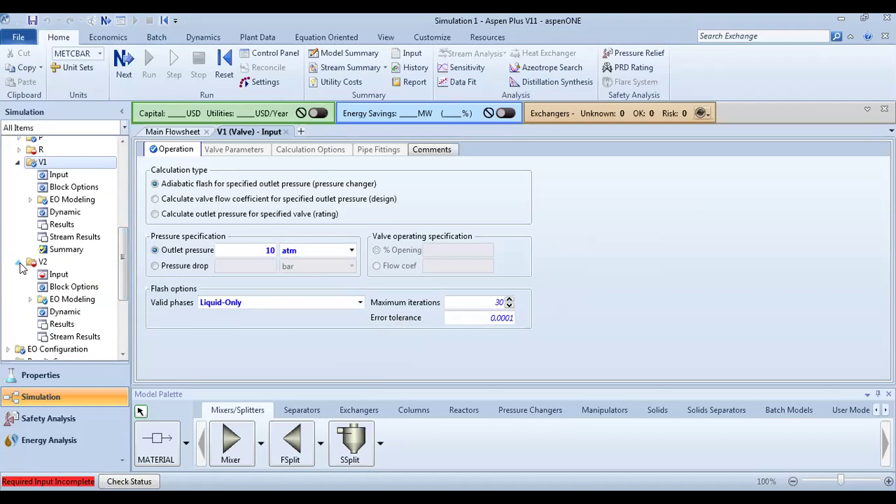
{"action": "left_click", "coordinate": [59, 273]}
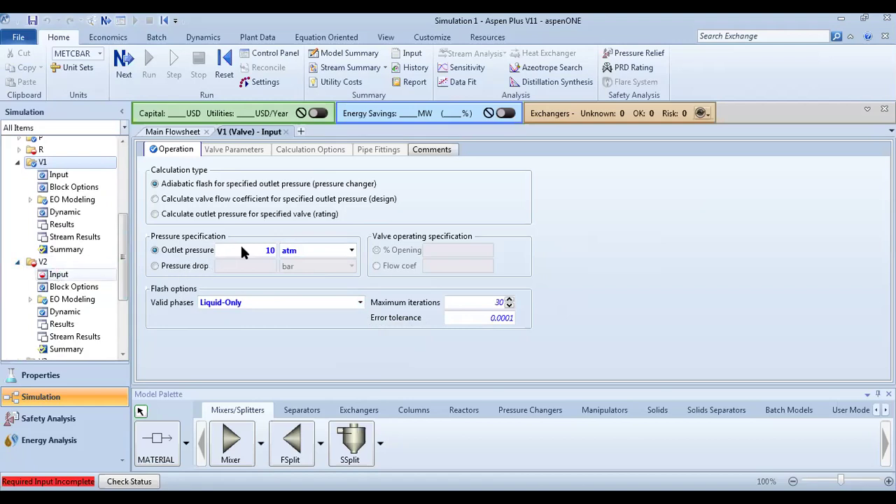
{"action": "type", "text": "10"}
{"action": "left_click", "coordinate": [351, 250]}
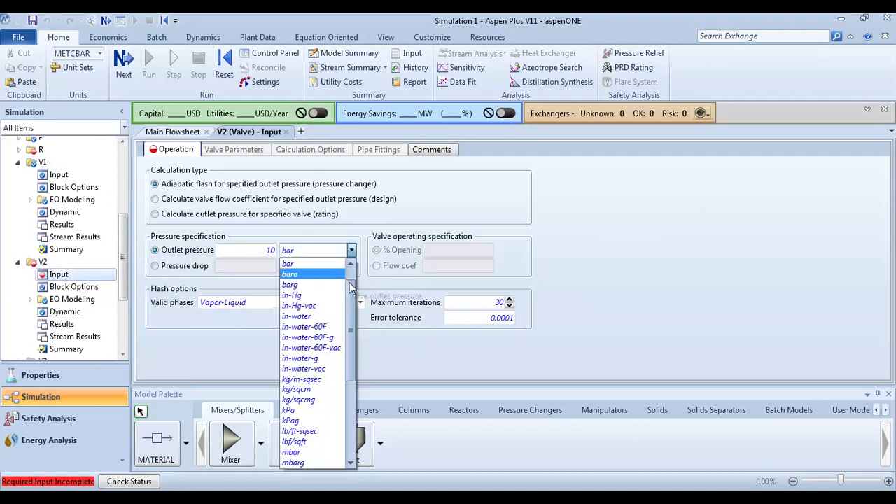
{"action": "scroll", "coordinate": [352, 287], "scroll_direction": "up", "scroll_amount": 1}
{"action": "left_click", "coordinate": [297, 264]}
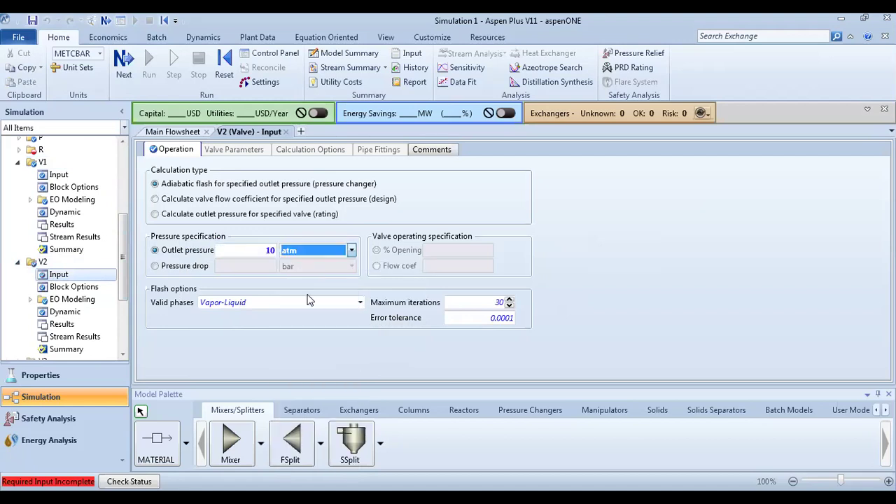
{"action": "left_click", "coordinate": [360, 304]}
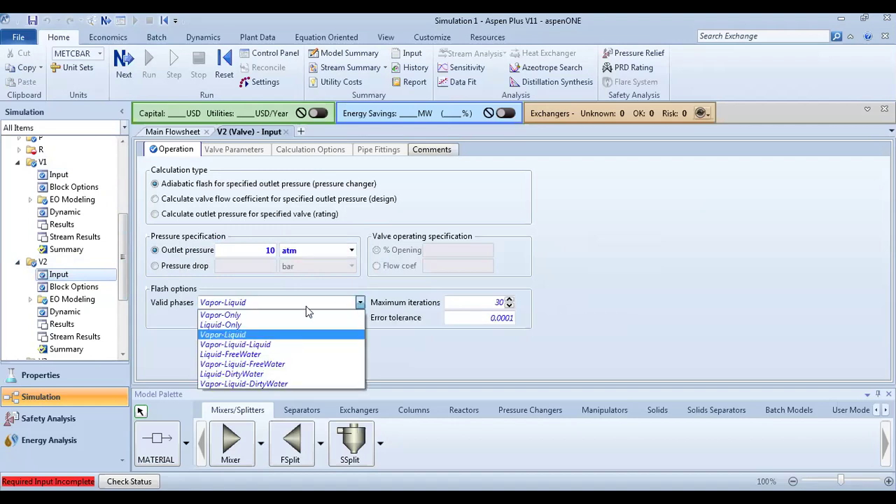
{"action": "left_click", "coordinate": [243, 329]}
Step: Specify valve V3 by a pressure drop of 3 atm
{"action": "left_click_drag", "start_coordinate": [123, 266], "coordinate": [121, 296]}
{"action": "left_click", "coordinate": [18, 284]}
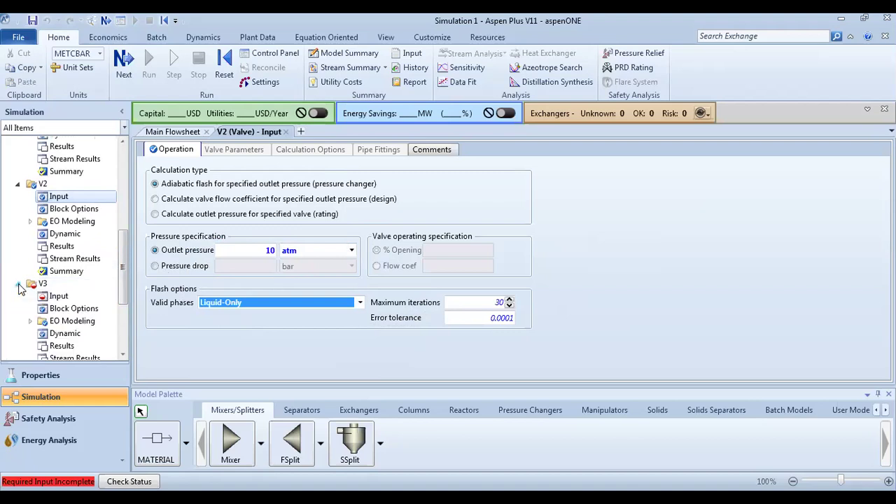
{"action": "left_click", "coordinate": [43, 298]}
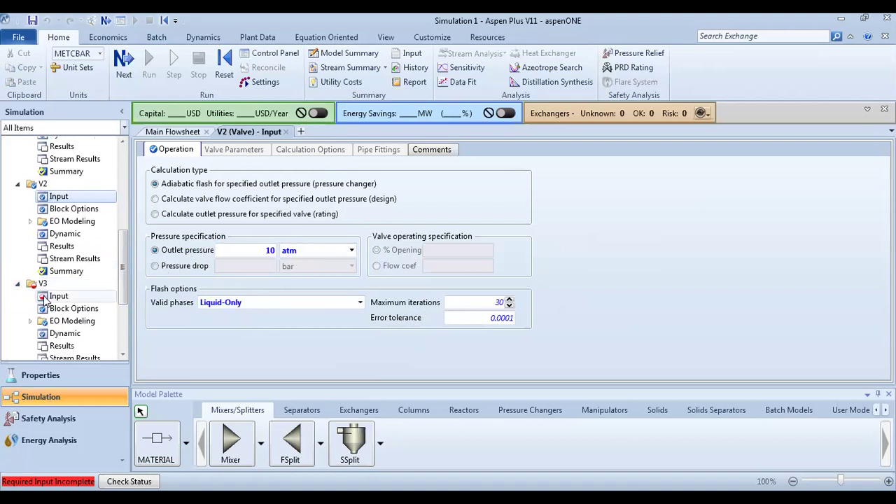
{"action": "left_click", "coordinate": [172, 266]}
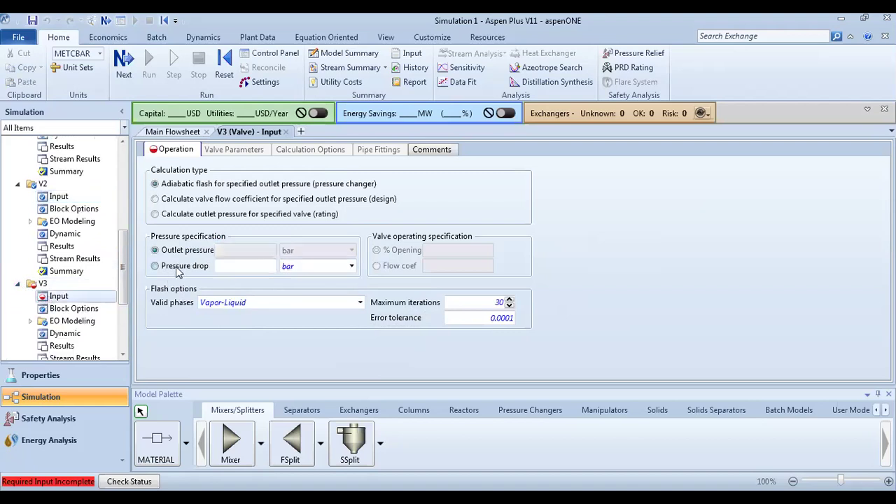
{"action": "left_click", "coordinate": [237, 272]}
{"action": "type", "text": "3"}
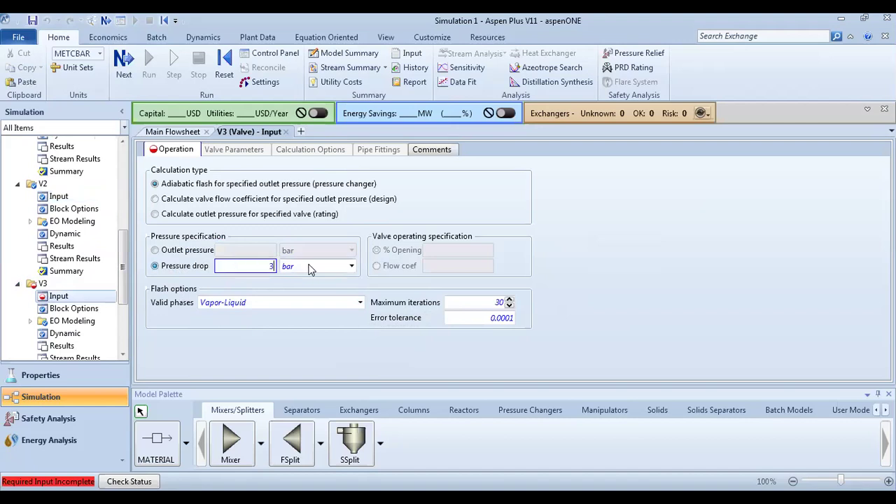
{"action": "left_click", "coordinate": [354, 266]}
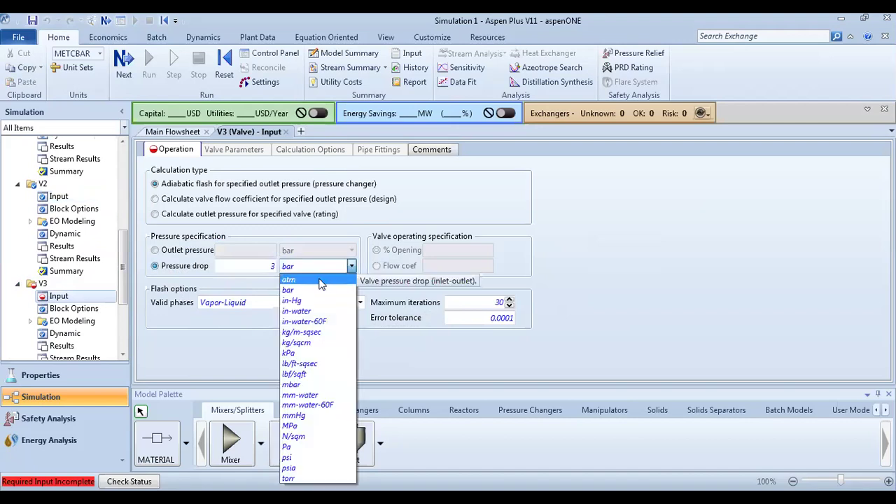
{"action": "left_click", "coordinate": [324, 281]}
Step: Create a new reaction set with ID R-1 and type POWERLAW
{"action": "left_click_drag", "start_coordinate": [124, 273], "coordinate": [124, 319]}
{"action": "left_click", "coordinate": [50, 276]}
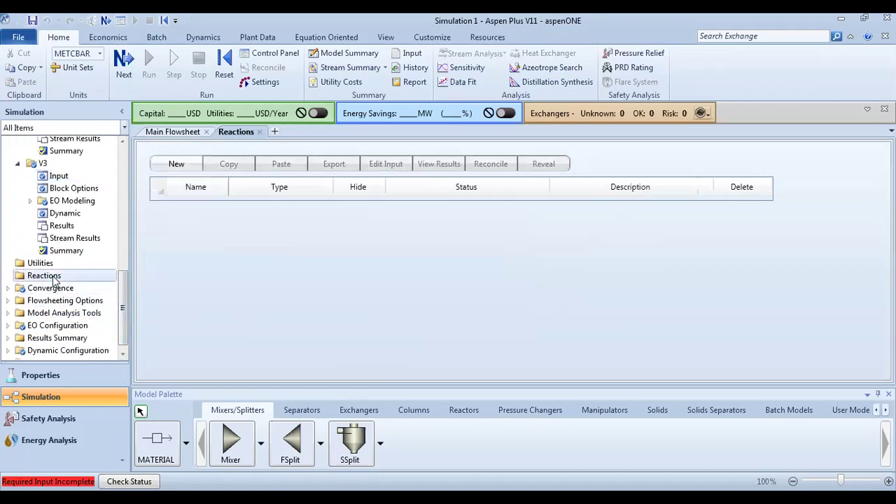
{"action": "left_click", "coordinate": [178, 164]}
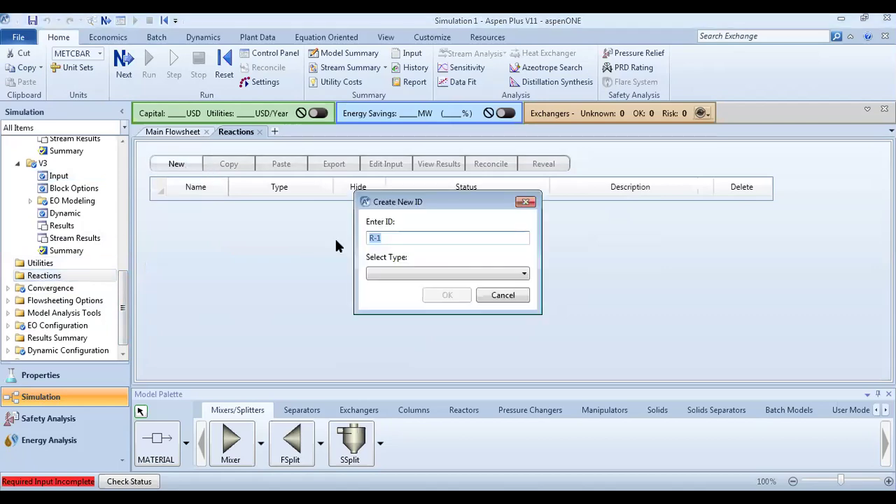
{"action": "left_click", "coordinate": [380, 273]}
{"action": "left_click", "coordinate": [388, 365]}
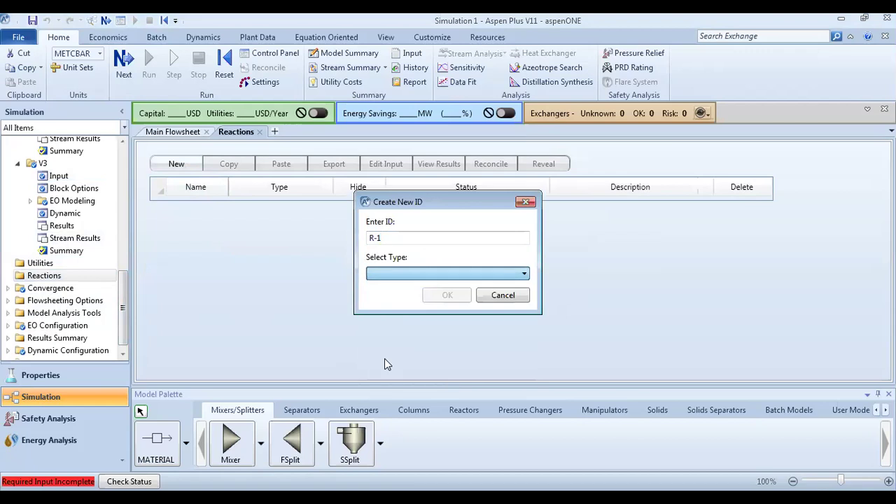
{"action": "left_click", "coordinate": [449, 296]}
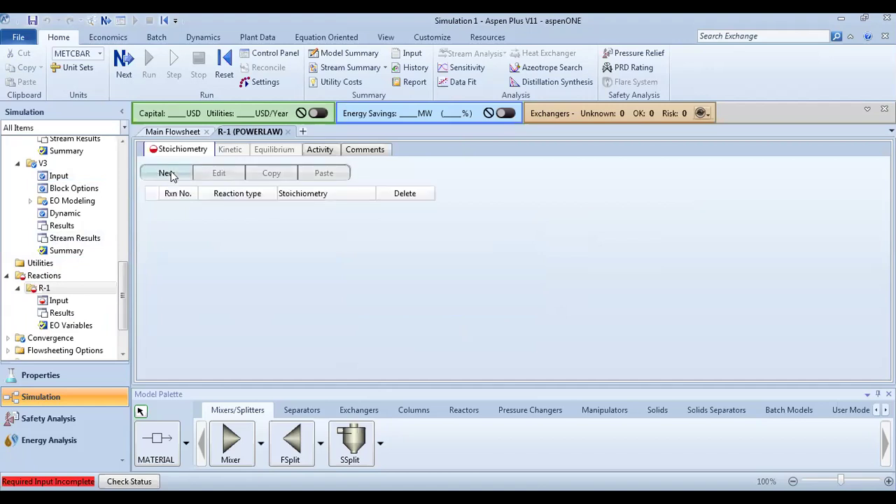
Step: Add kinetic reaction 1 to set R-1 with components E and B as reactants
{"action": "left_click", "coordinate": [166, 173]}
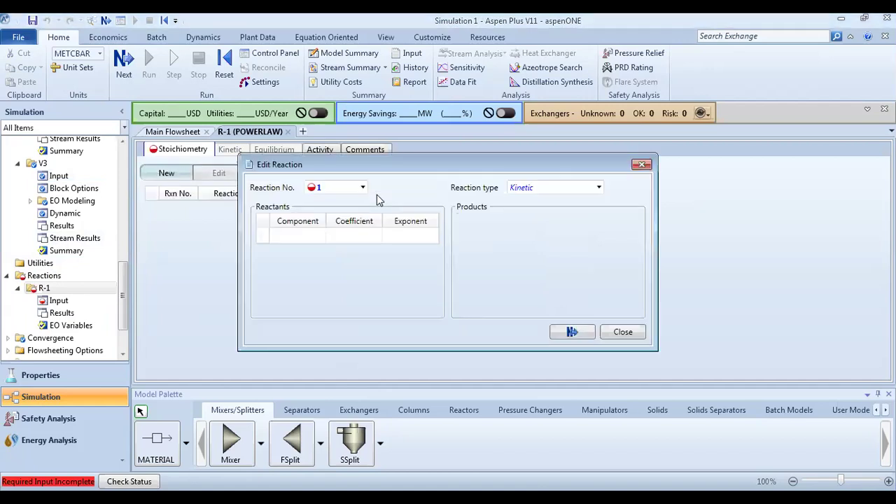
{"action": "left_click", "coordinate": [321, 237]}
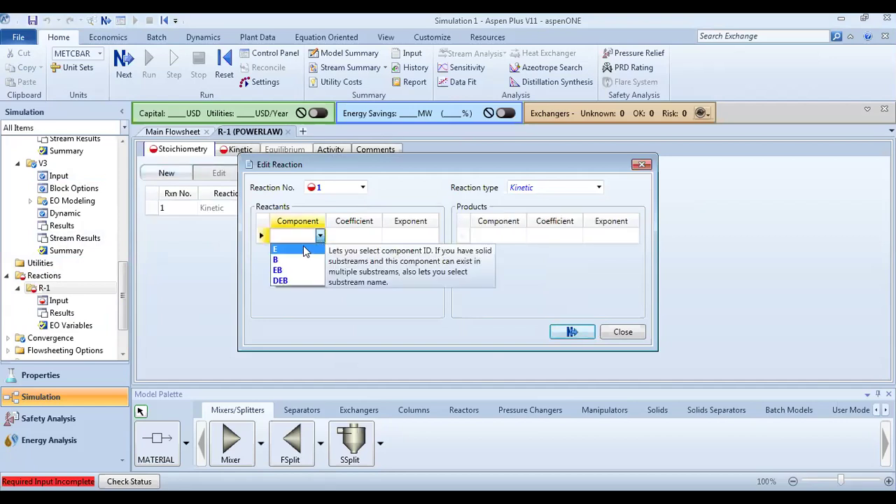
{"action": "left_click", "coordinate": [311, 248]}
{"action": "left_click", "coordinate": [321, 250]}
{"action": "left_click", "coordinate": [320, 251]}
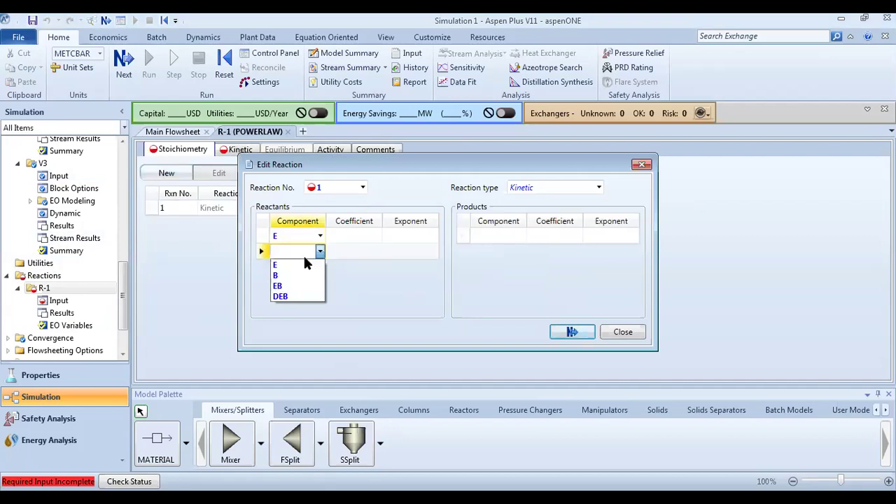
{"action": "left_click", "coordinate": [293, 275]}
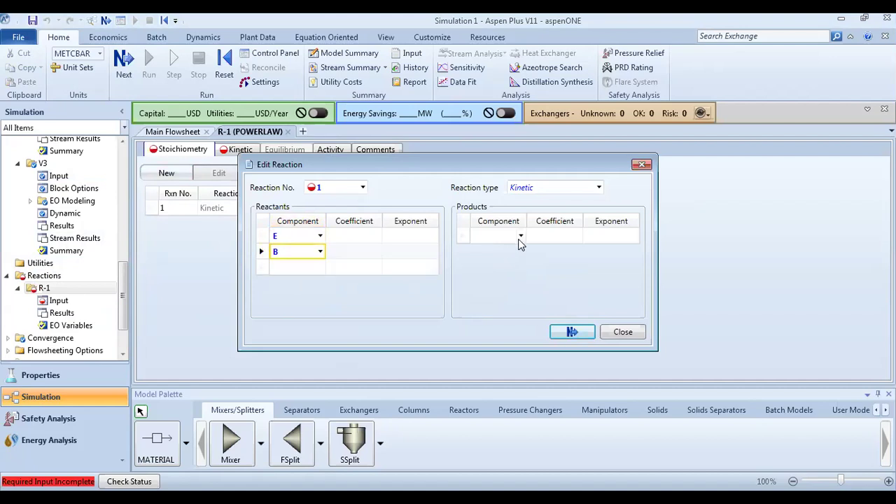
Step: Add component EB as the product of reaction 1
{"action": "left_click", "coordinate": [518, 237]}
{"action": "left_click", "coordinate": [521, 237]}
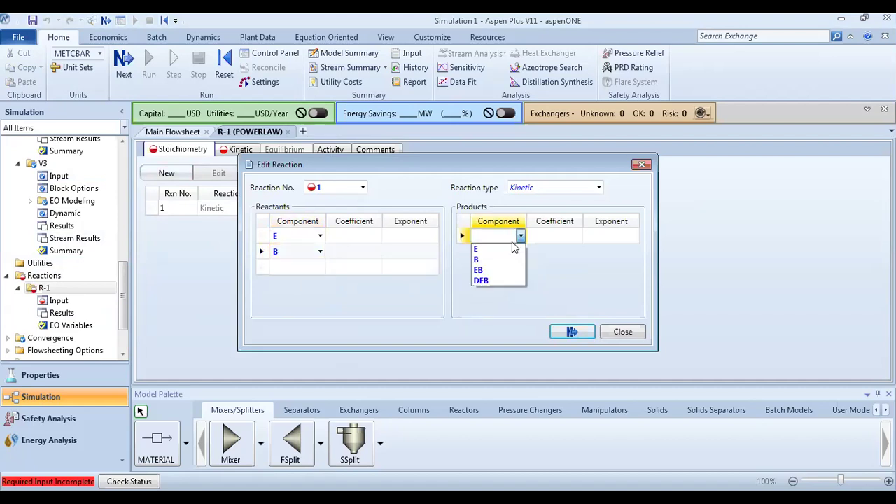
{"action": "left_click", "coordinate": [492, 272]}
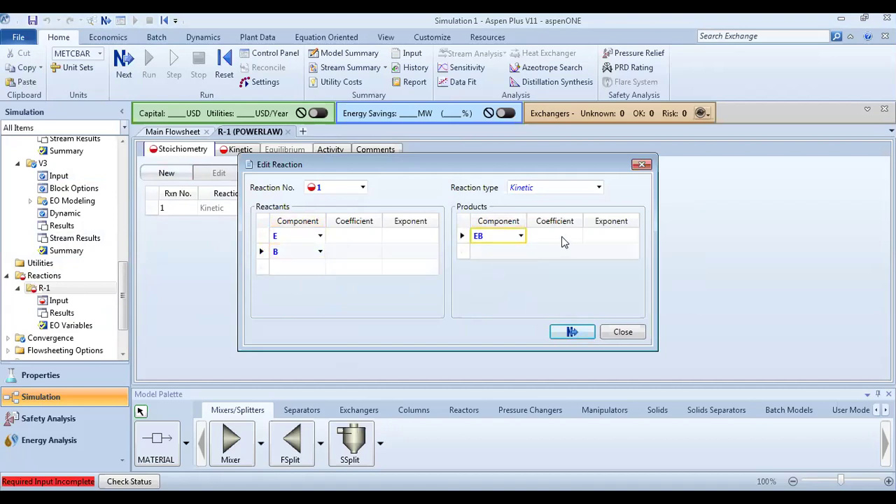
Step: Give reactants E and B of reaction 1 coefficients of -1 and exponents of 1
{"action": "left_click", "coordinate": [354, 237]}
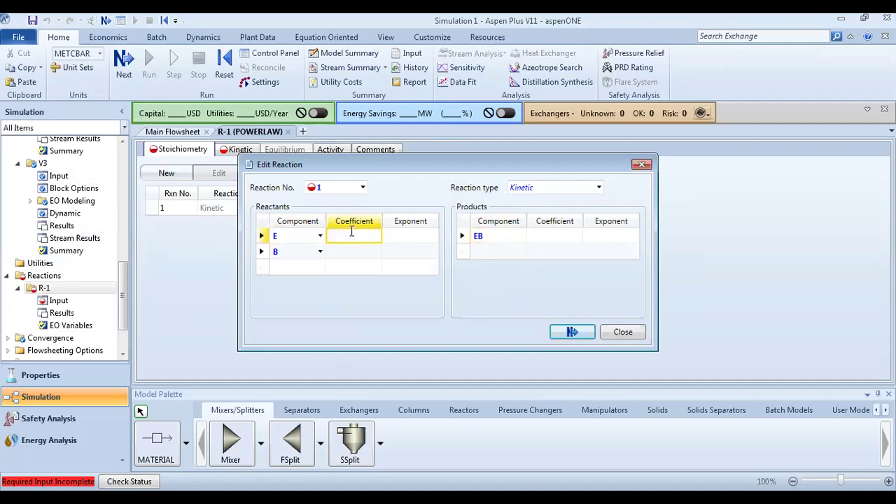
{"action": "key", "text": "Return"}
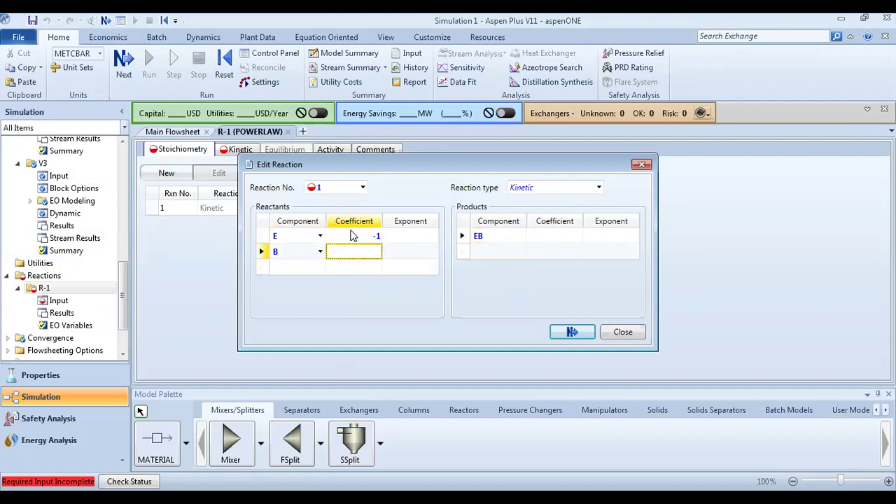
{"action": "type", "text": "-1"}
{"action": "left_click", "coordinate": [398, 236]}
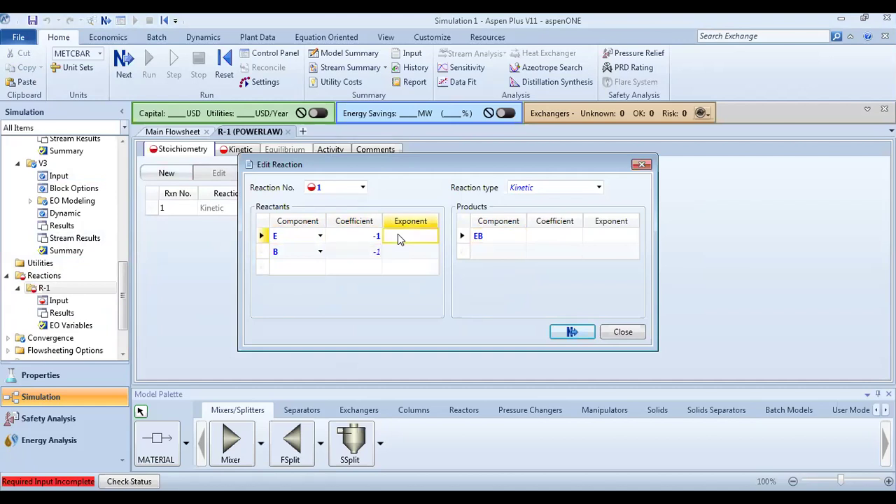
{"action": "type", "text": "1"}
{"action": "key", "text": "Return"}
{"action": "type", "text": "1"}
{"action": "key", "text": "Return"}
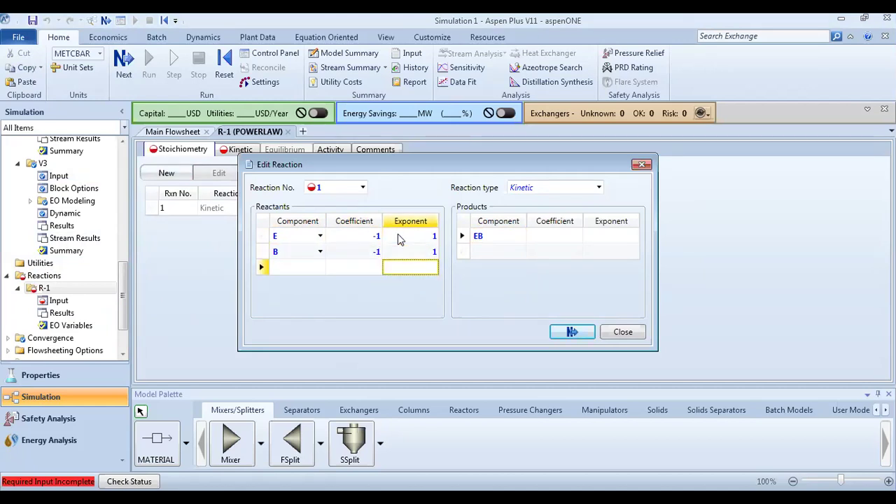
Step: Set the EB product coefficient to 1 and finish reaction 1
{"action": "left_click", "coordinate": [560, 237]}
{"action": "type", "text": "1"}
{"action": "key", "text": "Return"}
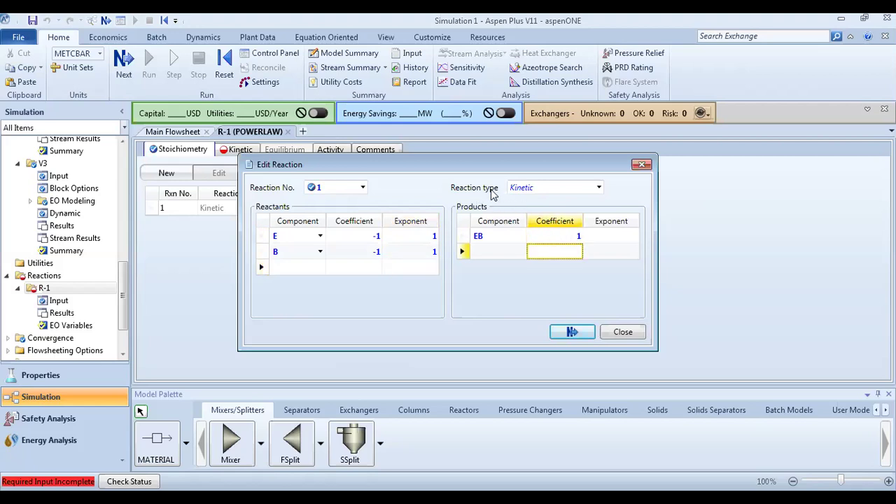
{"action": "left_click", "coordinate": [567, 332]}
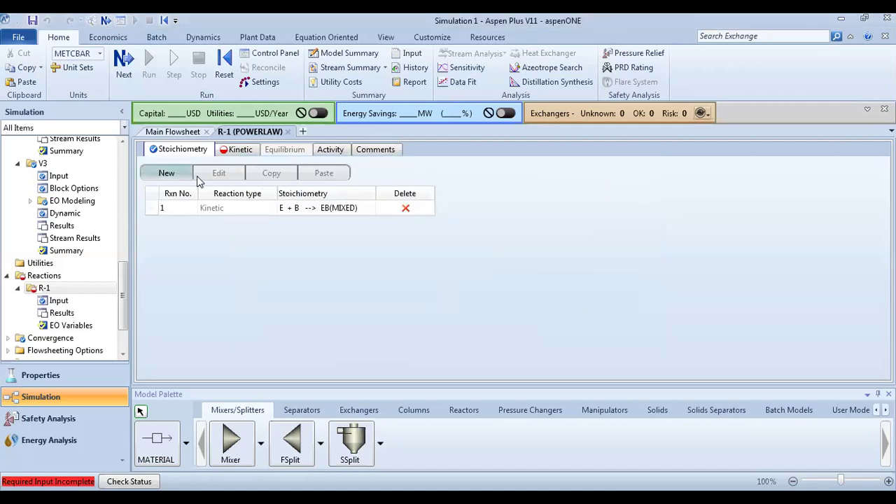
Step: Add kinetic reaction 2 to set R-1 with EB and E as reactants and DEB as product
{"action": "left_click", "coordinate": [197, 177]}
{"action": "left_click", "coordinate": [298, 235]}
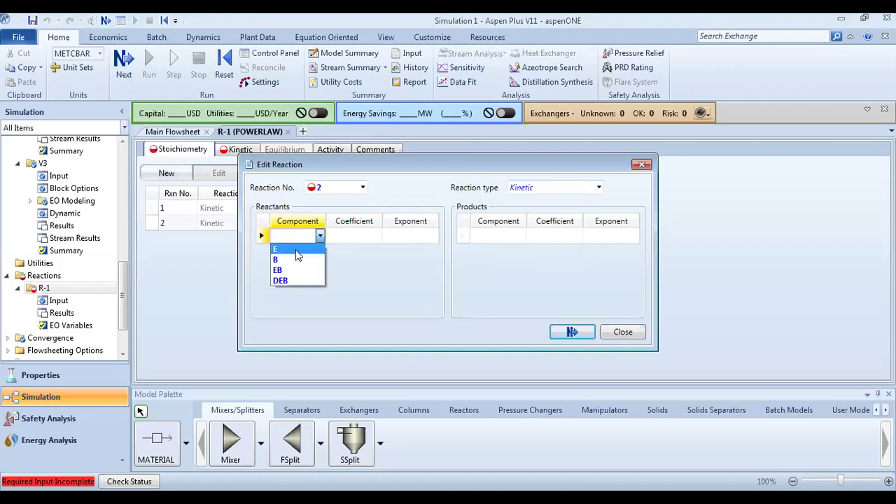
{"action": "left_click", "coordinate": [297, 269]}
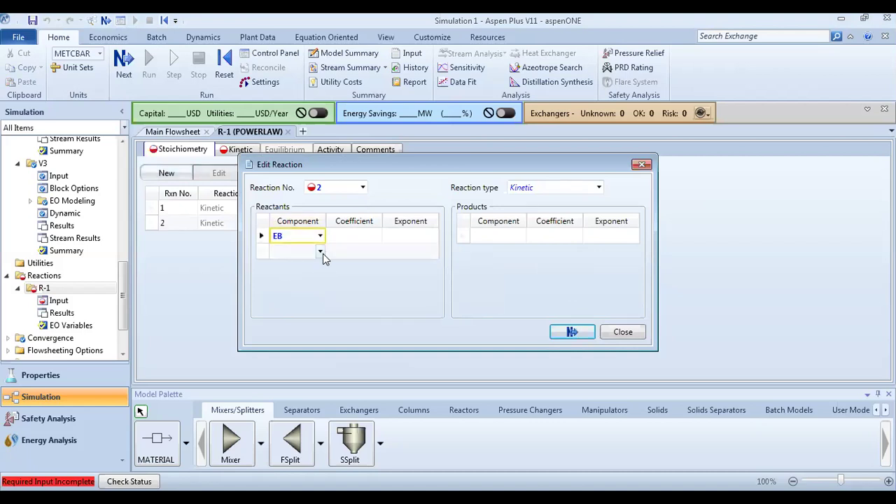
{"action": "left_click", "coordinate": [321, 253]}
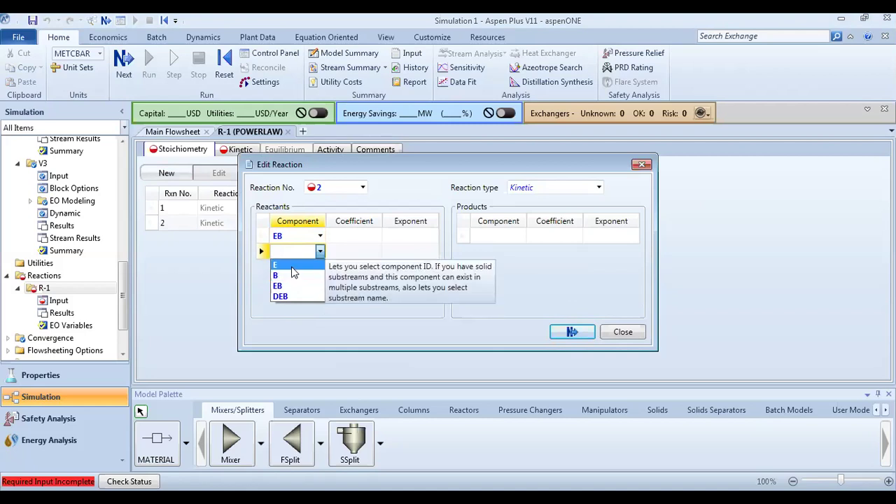
{"action": "left_click", "coordinate": [308, 264]}
{"action": "left_click", "coordinate": [515, 238]}
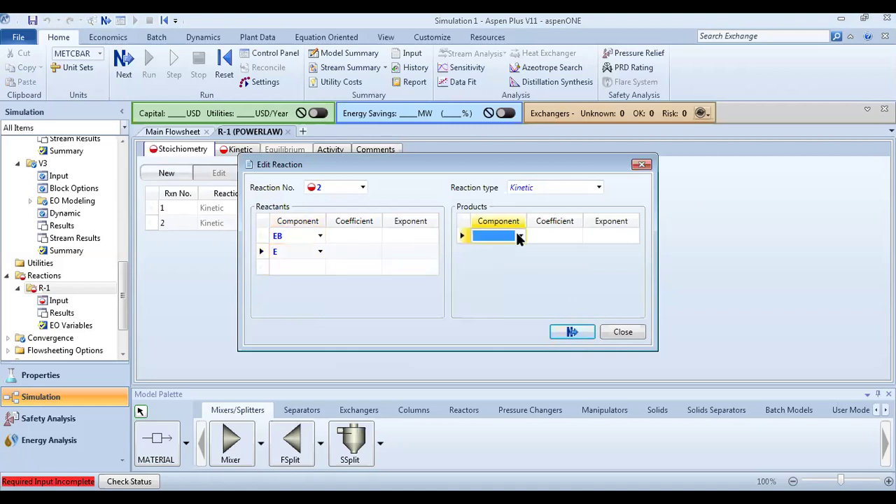
{"action": "left_click", "coordinate": [521, 236]}
{"action": "left_click", "coordinate": [483, 280]}
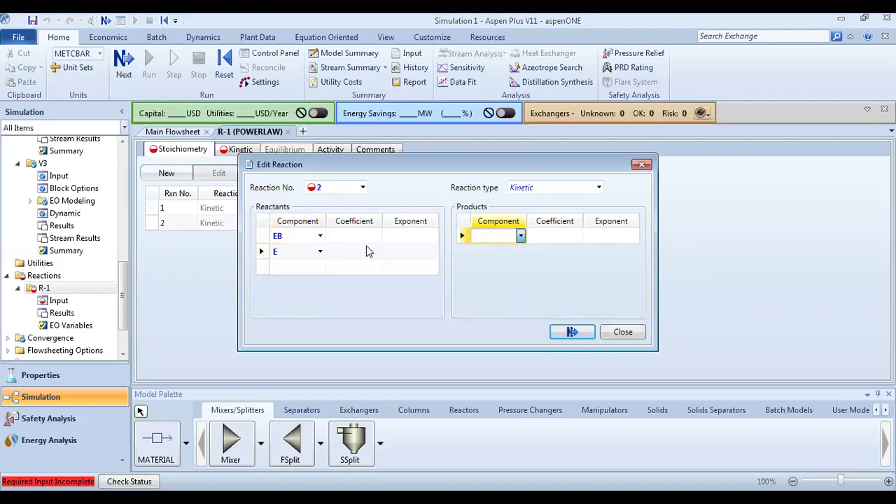
Step: Give reactants EB and E of reaction 2 coefficients of -1 and exponents of 1
{"action": "left_click", "coordinate": [356, 236]}
{"action": "type", "text": "-1"}
{"action": "key", "text": "Return"}
{"action": "type", "text": "-"}
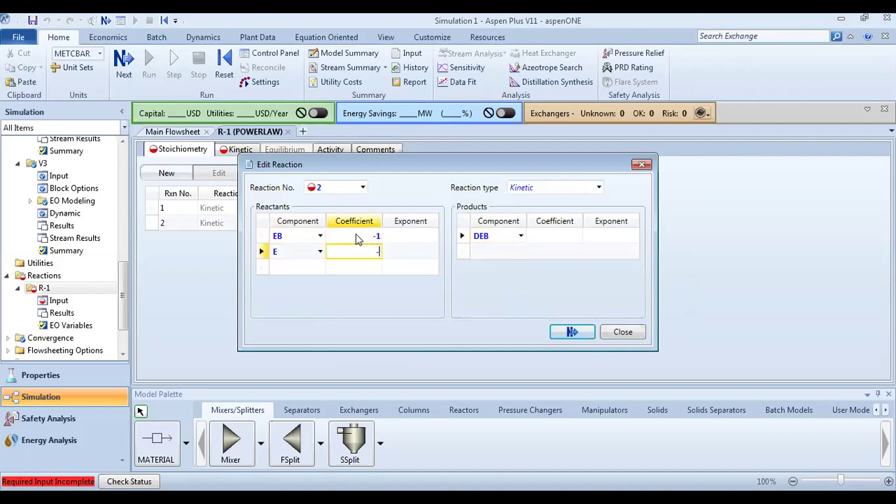
{"action": "type", "text": "1"}
{"action": "left_click", "coordinate": [389, 231]}
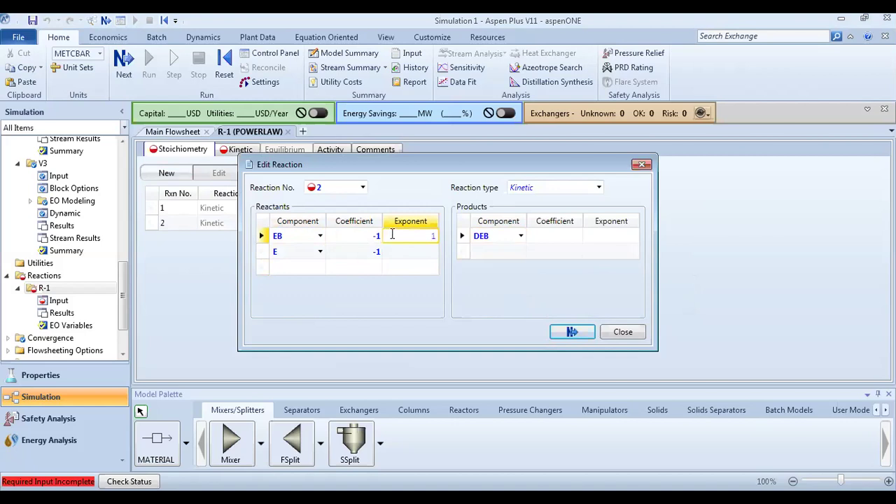
{"action": "key", "text": "Return"}
Step: Set the DEB product coefficient to 1 and finish reaction 2
{"action": "left_click", "coordinate": [558, 236]}
{"action": "type", "text": "1"}
{"action": "key", "text": "Return"}
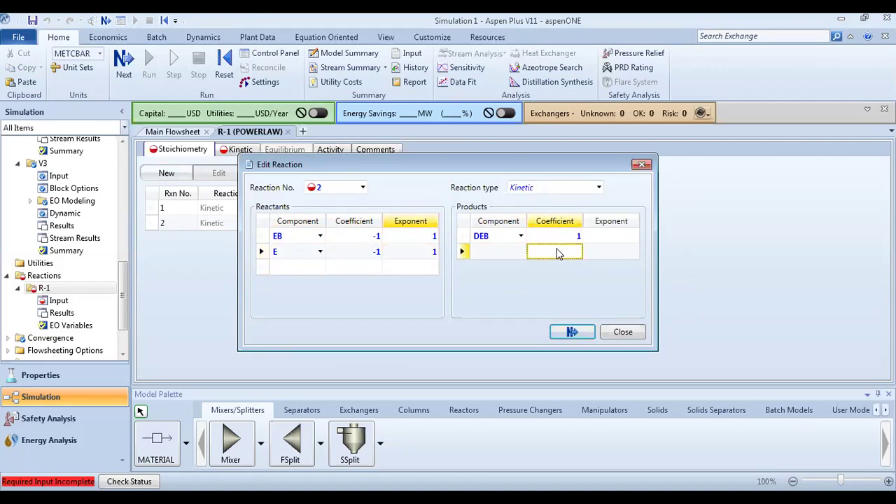
{"action": "left_click", "coordinate": [569, 332]}
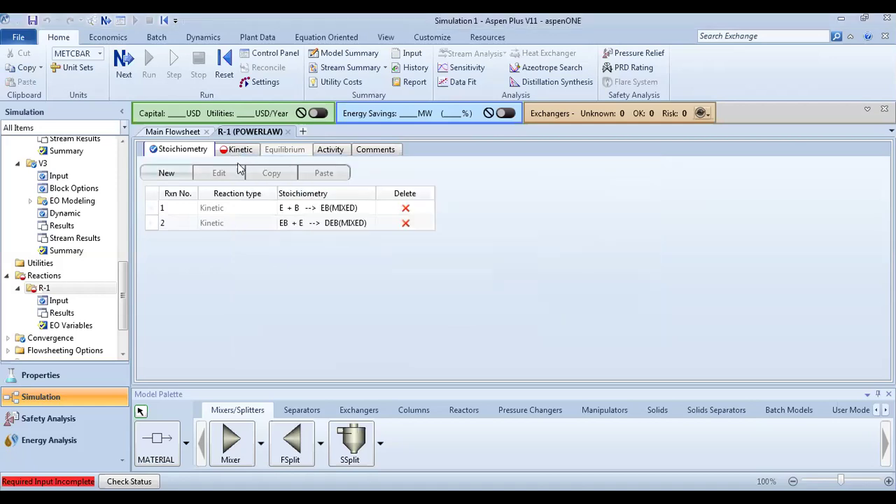
Step: Add kinetic reaction 3 to set R-1 with components DEB and B as reactants
{"action": "left_click", "coordinate": [166, 173]}
{"action": "left_click", "coordinate": [321, 237]}
{"action": "left_click", "coordinate": [320, 237]}
{"action": "left_click", "coordinate": [286, 280]}
{"action": "left_click", "coordinate": [320, 252]}
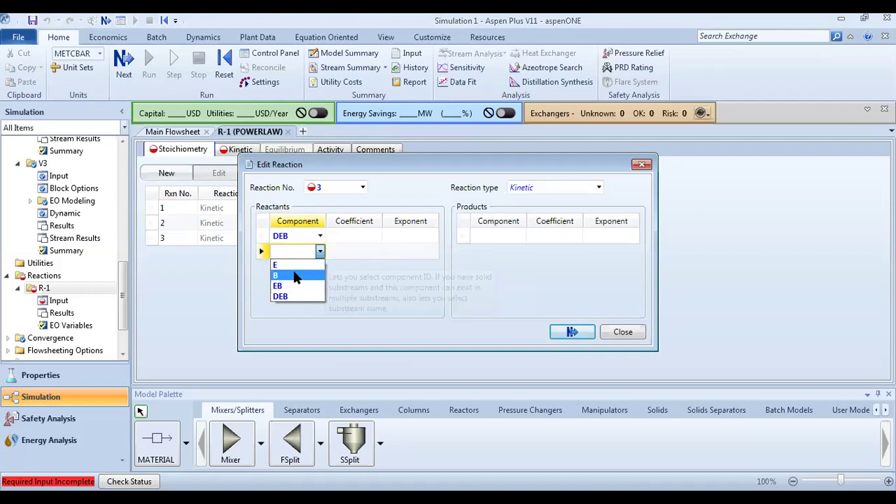
{"action": "left_click", "coordinate": [294, 276]}
{"action": "left_click", "coordinate": [490, 237]}
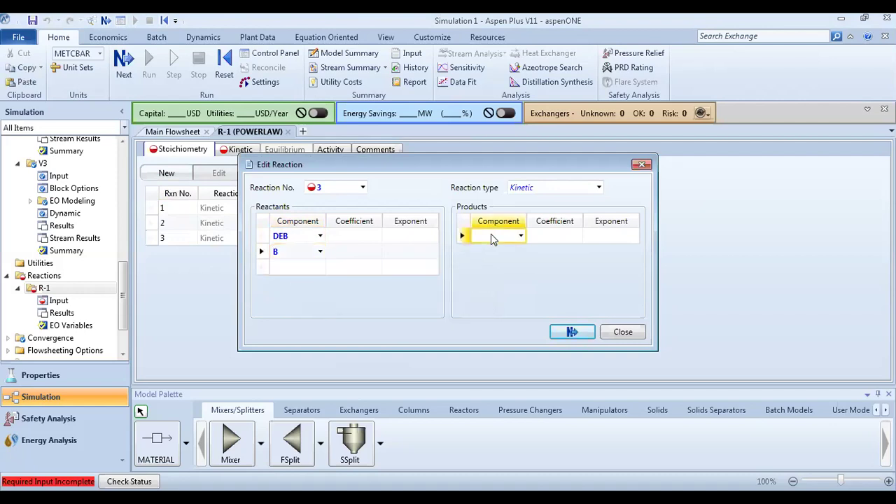
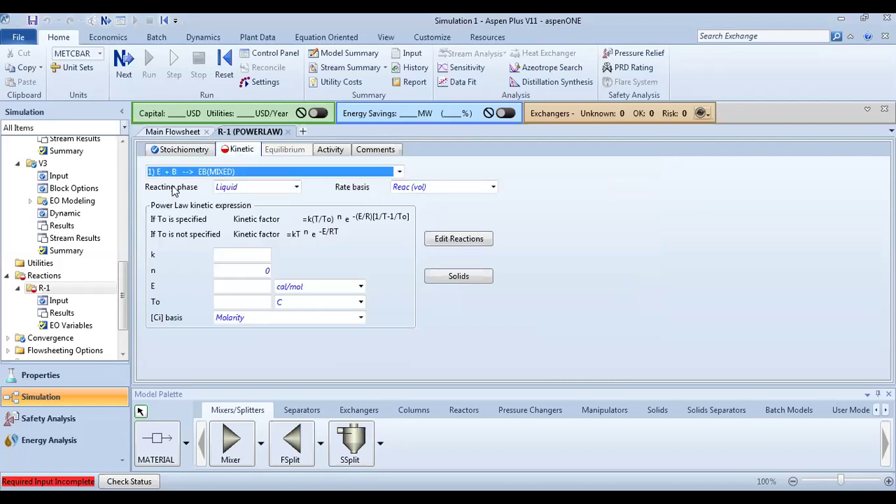
Step: Set the kinetics of reaction 1 to k = 1529000 and activation energy E = 71129000 J/kmol
{"action": "left_click", "coordinate": [245, 255]}
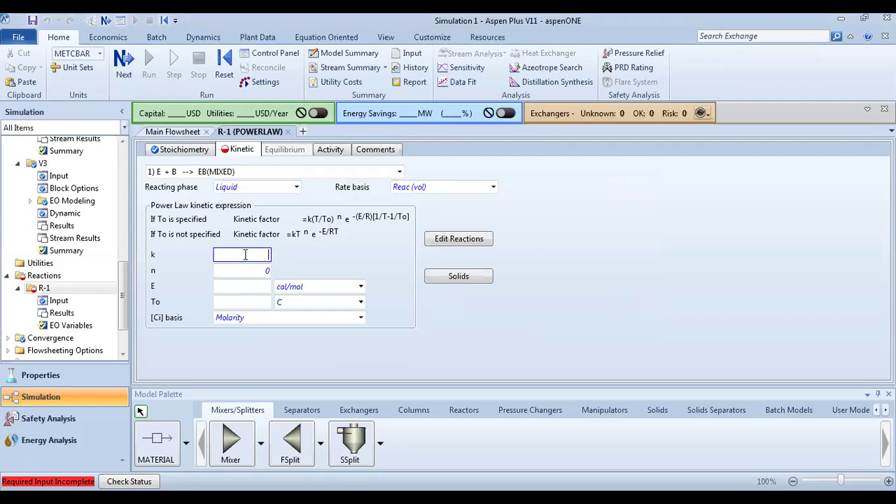
{"action": "type", "text": "1529000"}
{"action": "left_click", "coordinate": [235, 286]}
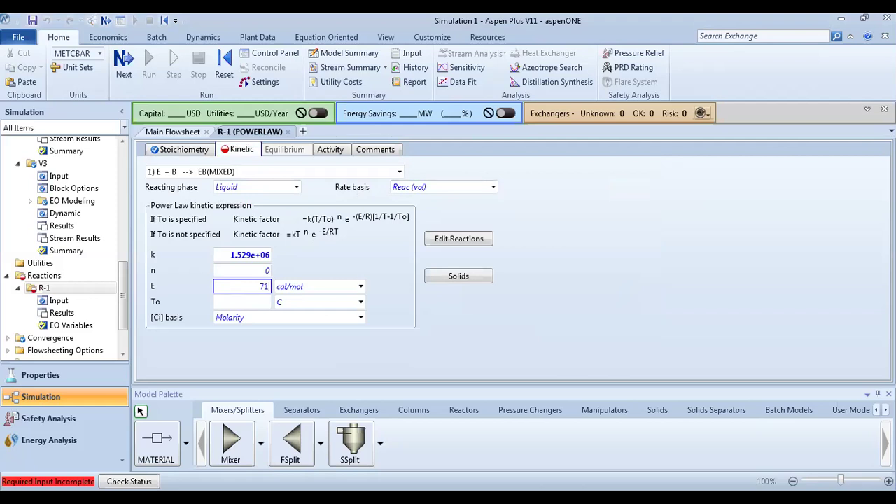
{"action": "type", "text": "71129000"}
{"action": "left_click", "coordinate": [360, 286]}
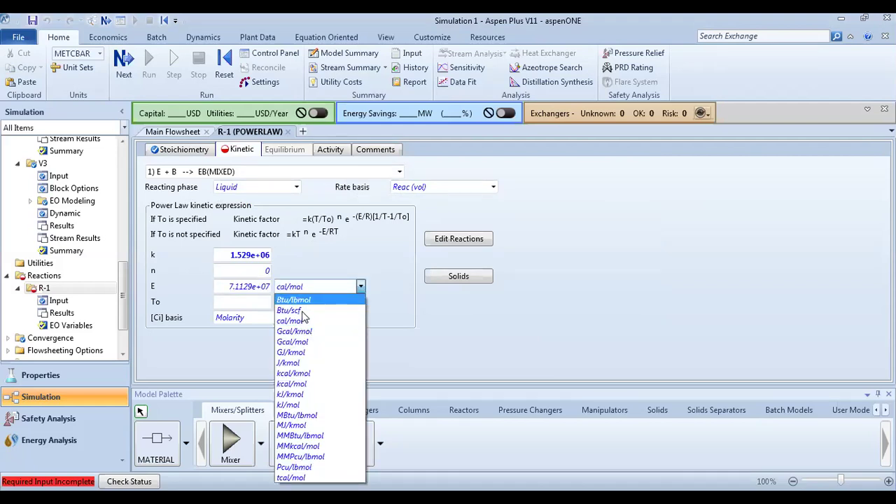
{"action": "left_click", "coordinate": [293, 363]}
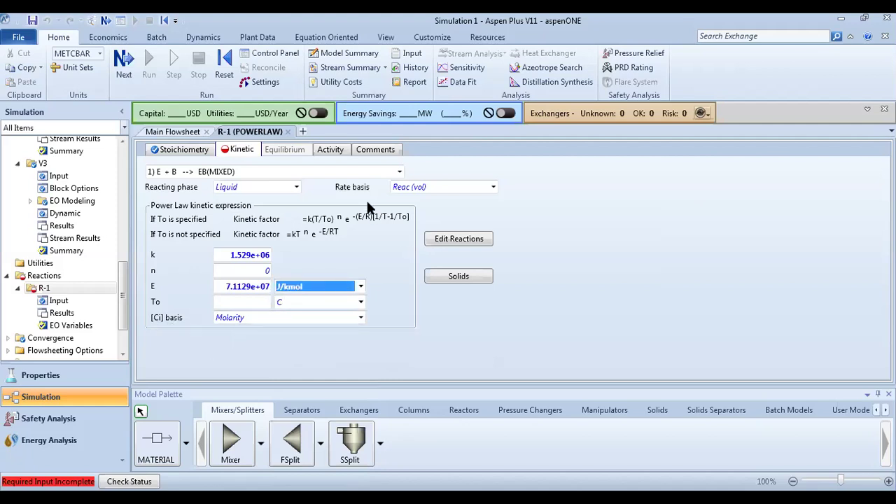
Step: Set the kinetics of reaction 2 to k = 27780 and activation energy E = 83690000 J/kmol
{"action": "left_click", "coordinate": [399, 172]}
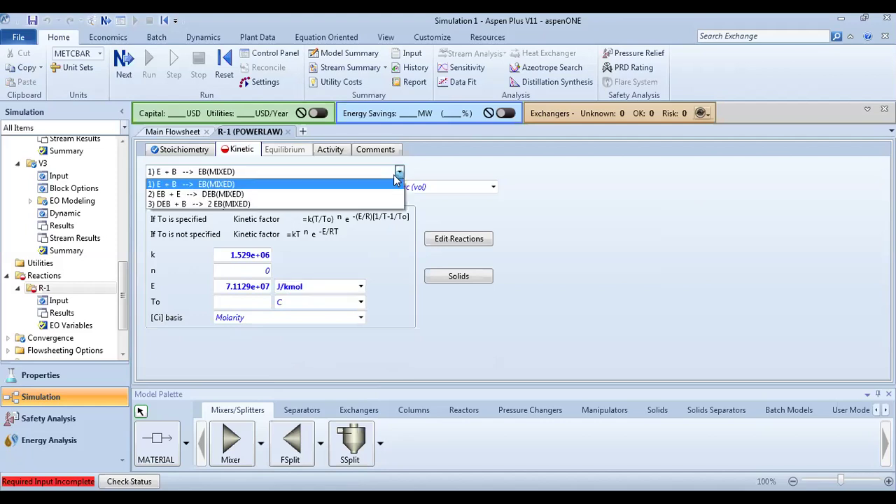
{"action": "left_click", "coordinate": [206, 195]}
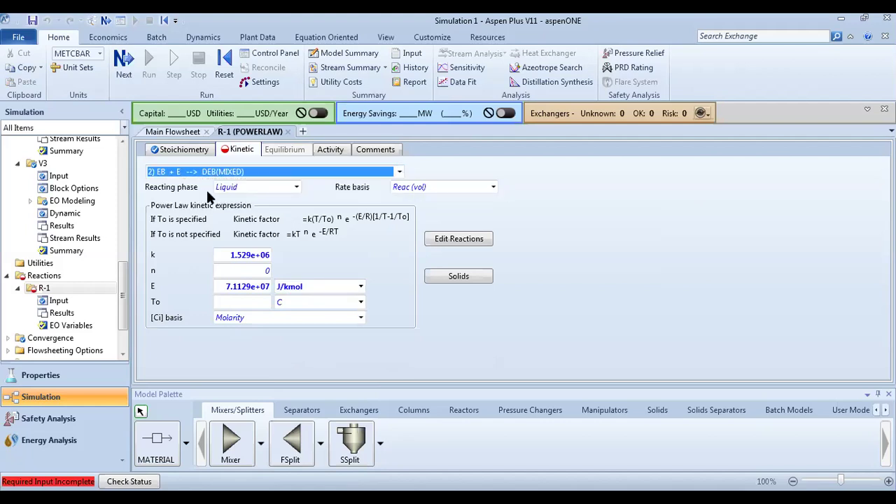
{"action": "left_click", "coordinate": [231, 254]}
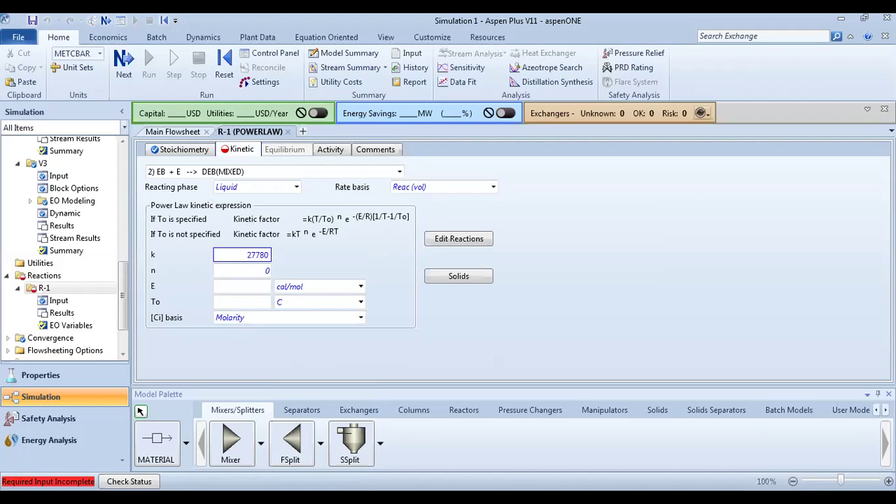
{"action": "left_click", "coordinate": [241, 288]}
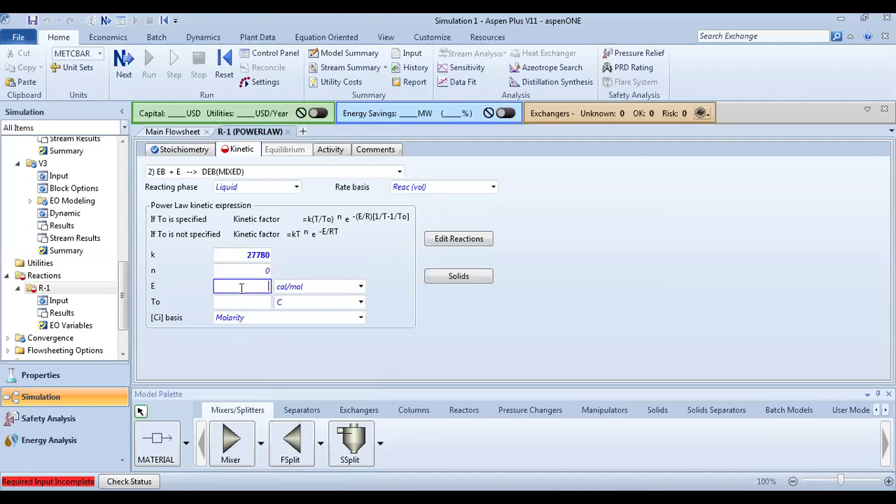
{"action": "type", "text": "83690000"}
{"action": "left_click", "coordinate": [361, 286]}
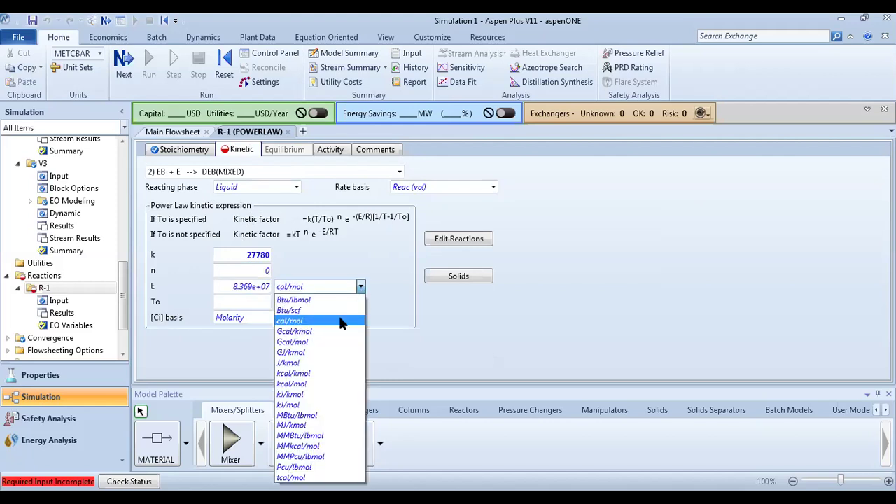
{"action": "left_click", "coordinate": [310, 362]}
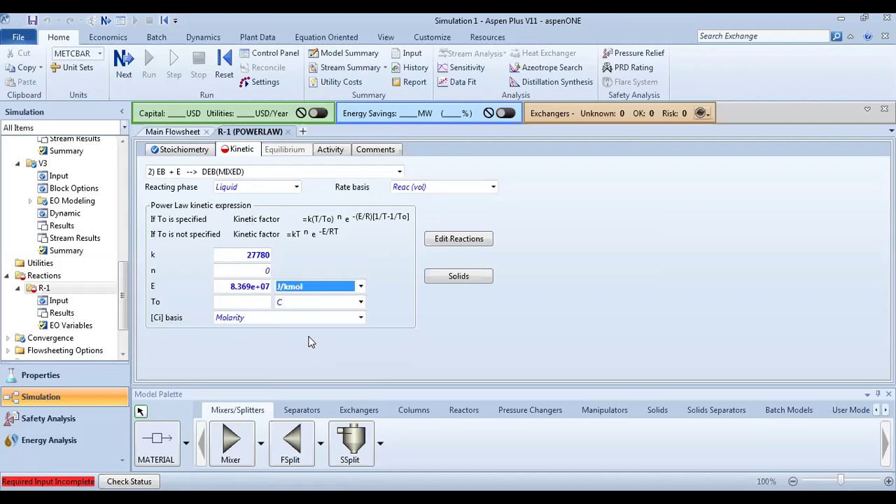
Step: Set the kinetics of reaction 3 to k = 0.4167 and activation energy E = 6276000 cal/mol
{"action": "left_click", "coordinate": [401, 173]}
{"action": "left_click", "coordinate": [178, 205]}
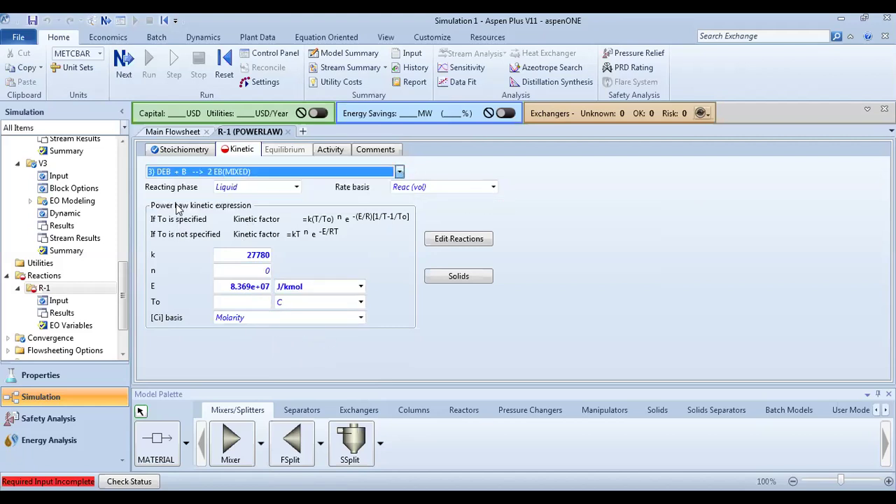
{"action": "left_click", "coordinate": [247, 253]}
{"action": "type", "text": "0.4167"}
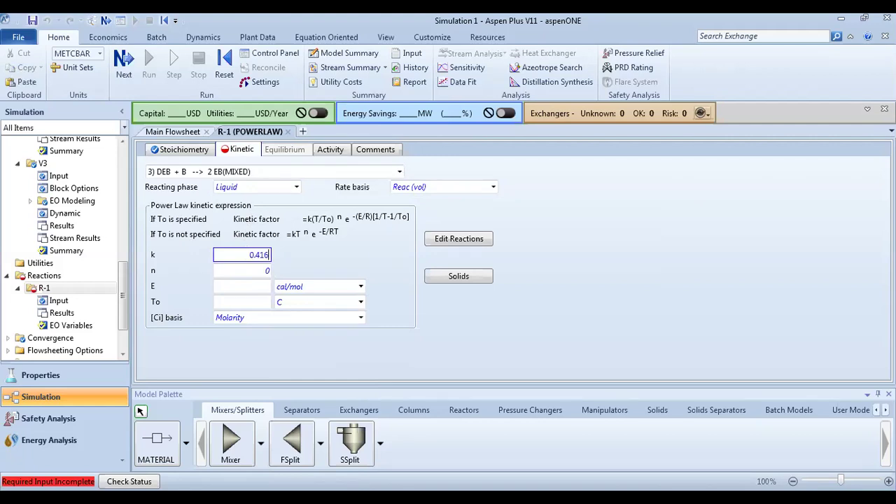
{"action": "left_click", "coordinate": [241, 286]}
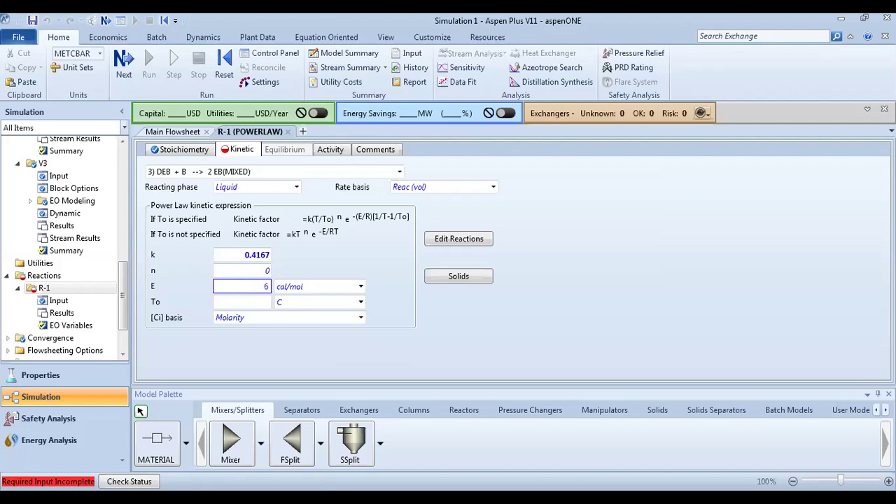
{"action": "type", "text": "6276000"}
{"action": "key", "text": "Return"}
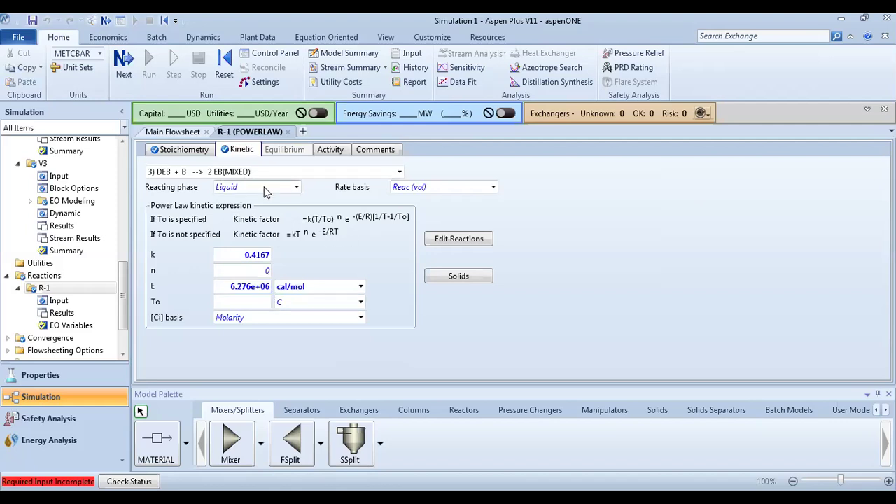
Step: Set the operating pressure of reactor R to 10 atm in its setup specifications
{"action": "left_click_drag", "start_coordinate": [126, 298], "coordinate": [126, 217]}
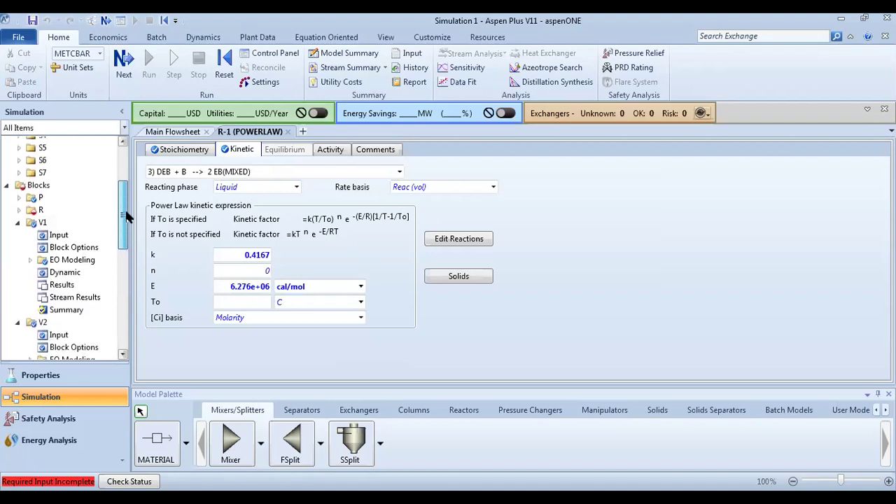
{"action": "scroll", "coordinate": [28, 231], "scroll_direction": "down", "scroll_amount": 5}
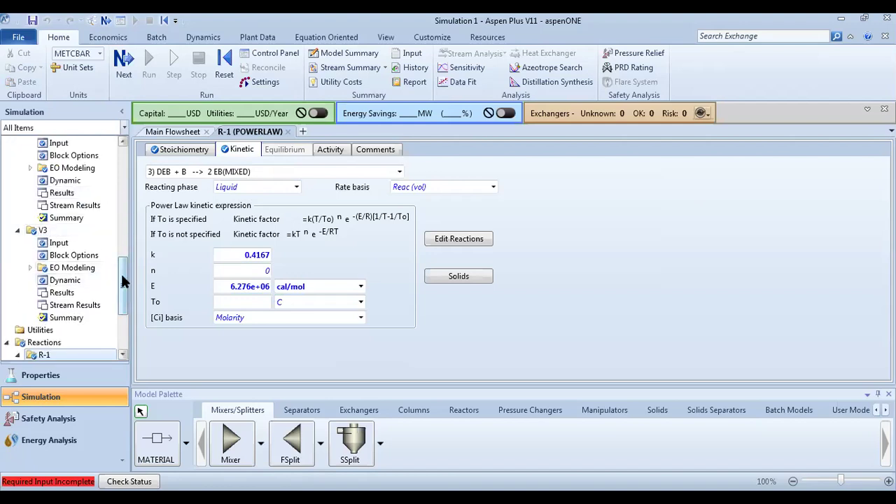
{"action": "left_click_drag", "start_coordinate": [121, 281], "coordinate": [123, 207]}
{"action": "left_click", "coordinate": [59, 197]}
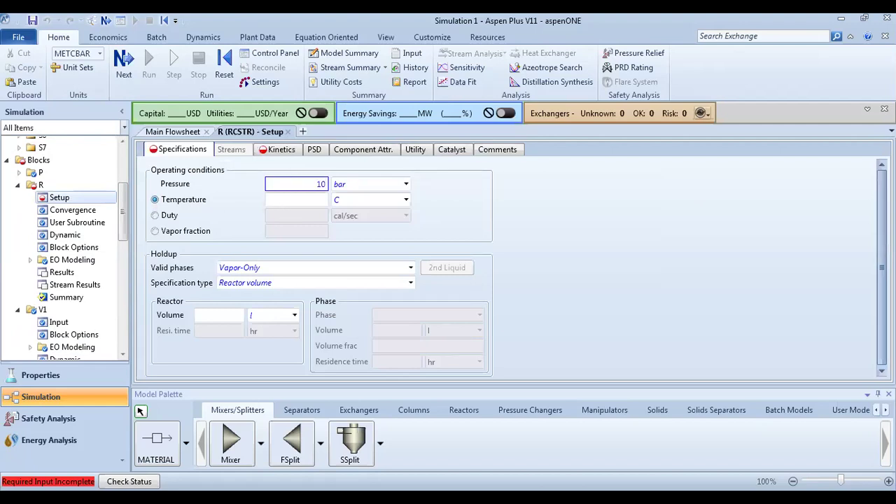
{"action": "left_click", "coordinate": [405, 184]}
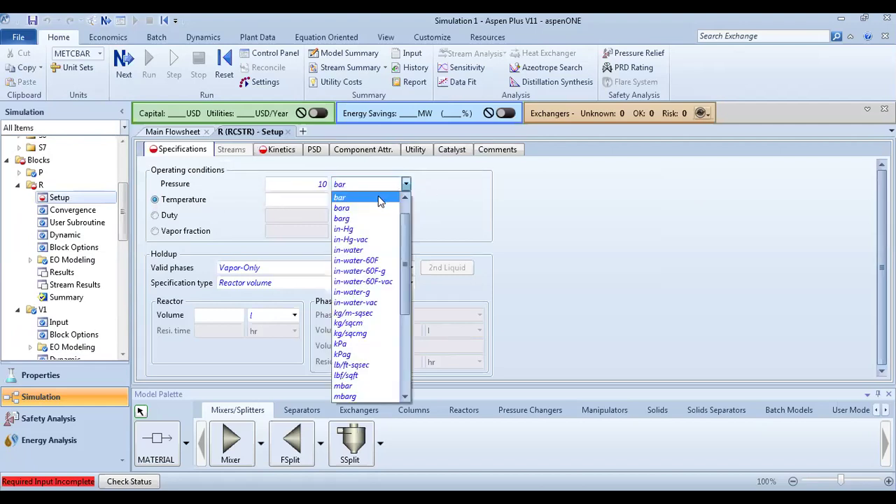
{"action": "scroll", "coordinate": [364, 203], "scroll_direction": "up", "scroll_amount": 1}
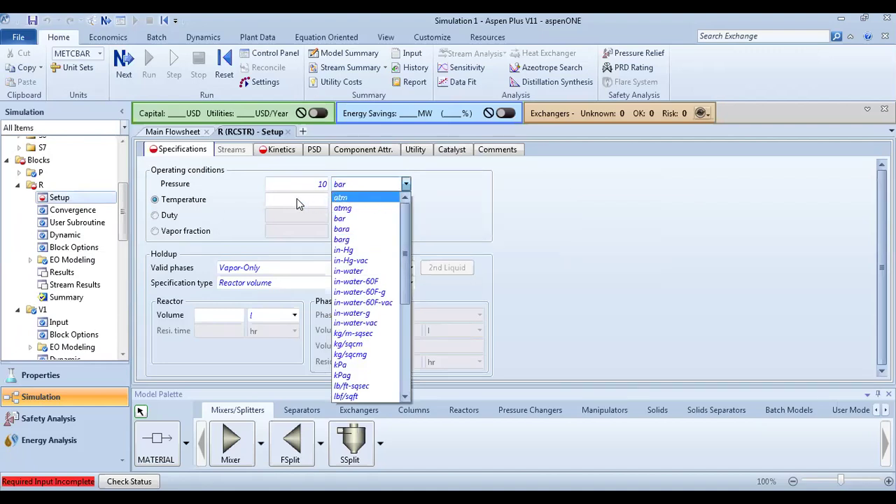
{"action": "left_click", "coordinate": [369, 199]}
{"action": "left_click", "coordinate": [372, 201]}
Step: Set the operating temperature of reactor R to 430 K
{"action": "left_click", "coordinate": [310, 200]}
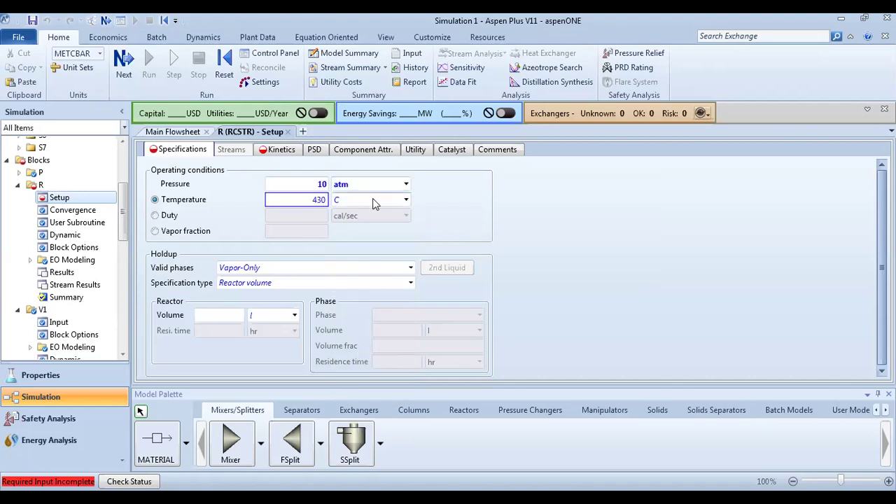
{"action": "left_click", "coordinate": [406, 199]}
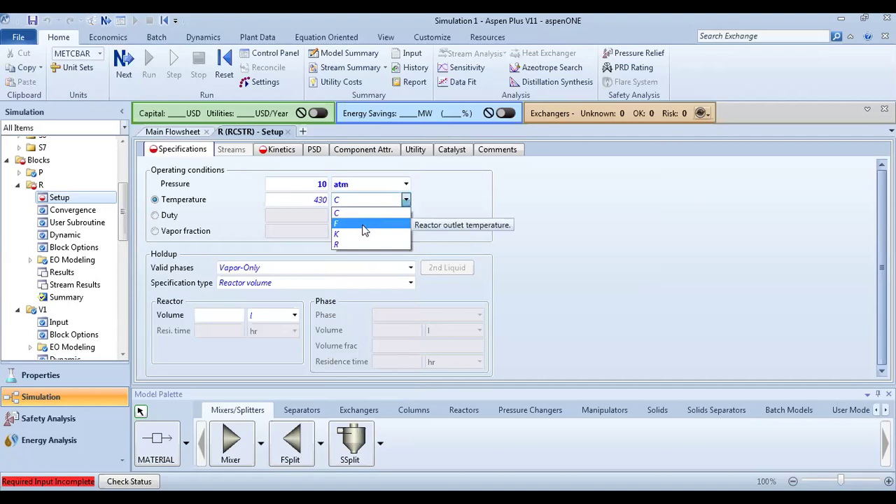
{"action": "left_click", "coordinate": [354, 234]}
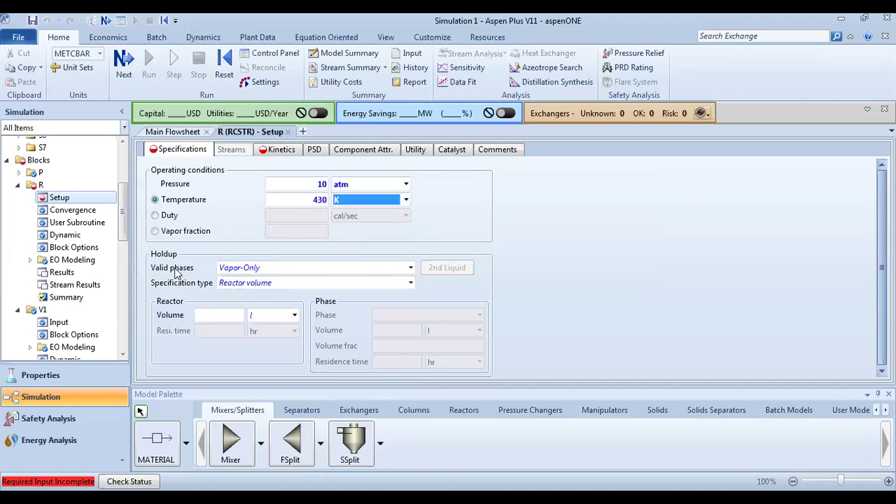
Step: Set reactor R's holdup to Liquid-Only valid phases with a reactor volume of 100 cum
{"action": "left_click", "coordinate": [411, 268]}
{"action": "left_click", "coordinate": [411, 268]}
{"action": "left_click", "coordinate": [290, 290]}
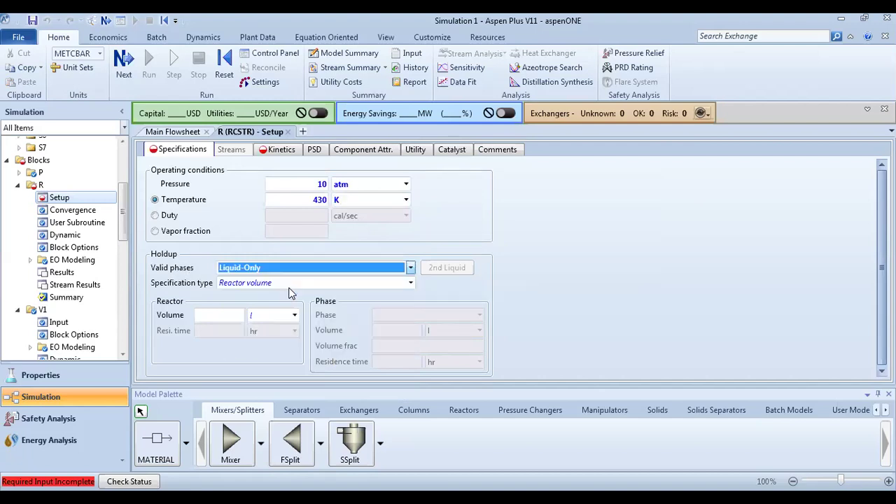
{"action": "left_click", "coordinate": [216, 314]}
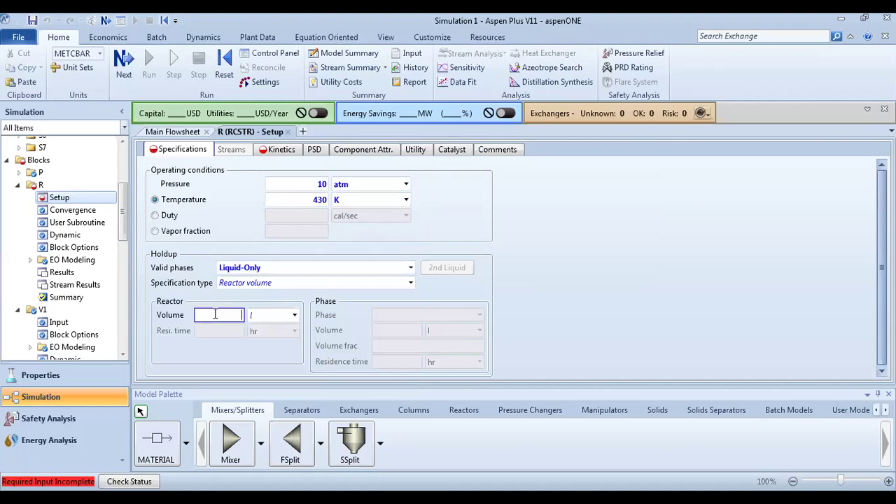
{"action": "type", "text": "100"}
{"action": "left_click", "coordinate": [294, 316]}
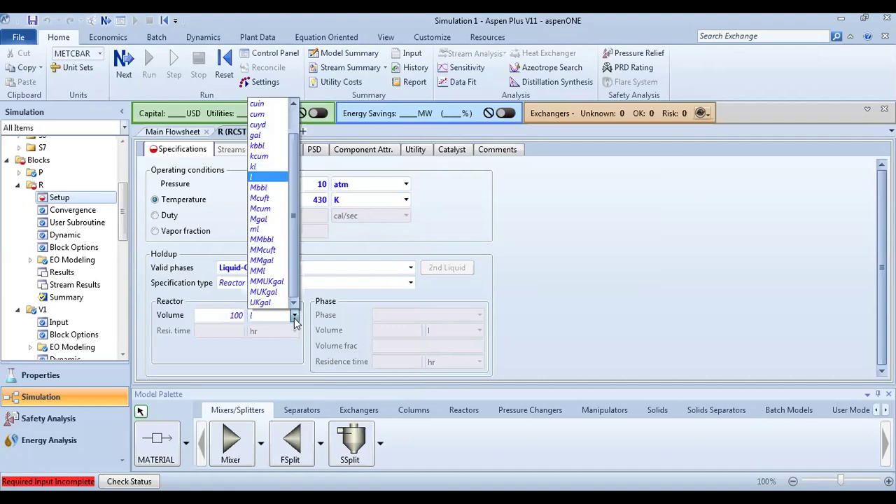
{"action": "left_click", "coordinate": [258, 114]}
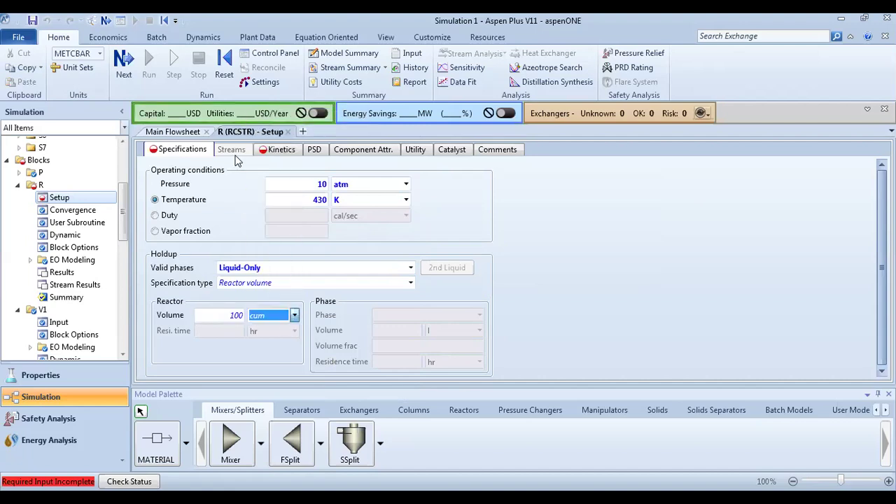
Step: Include reaction set R-1 in reactor R's kinetics and run the simulation
{"action": "left_click", "coordinate": [279, 153]}
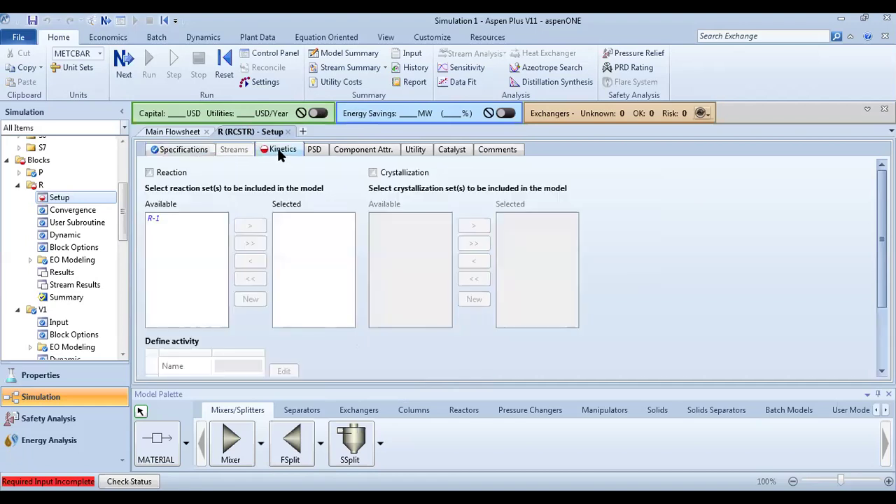
{"action": "left_click", "coordinate": [154, 219]}
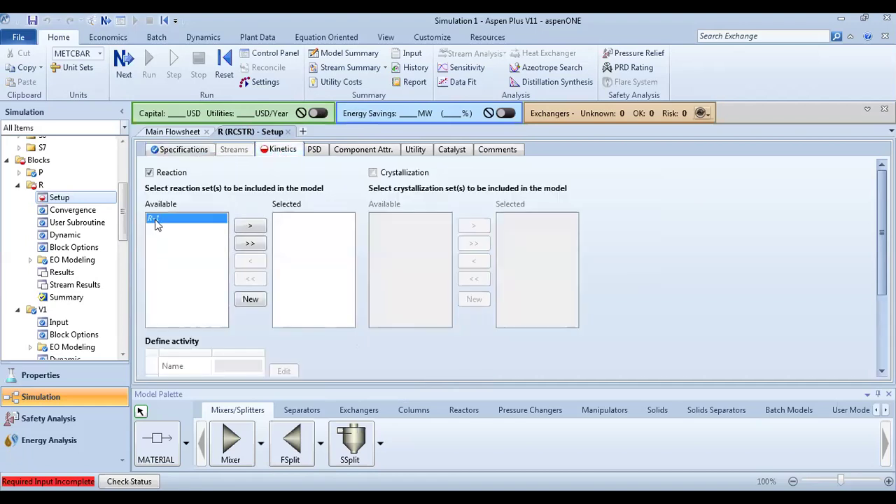
{"action": "left_click", "coordinate": [243, 247]}
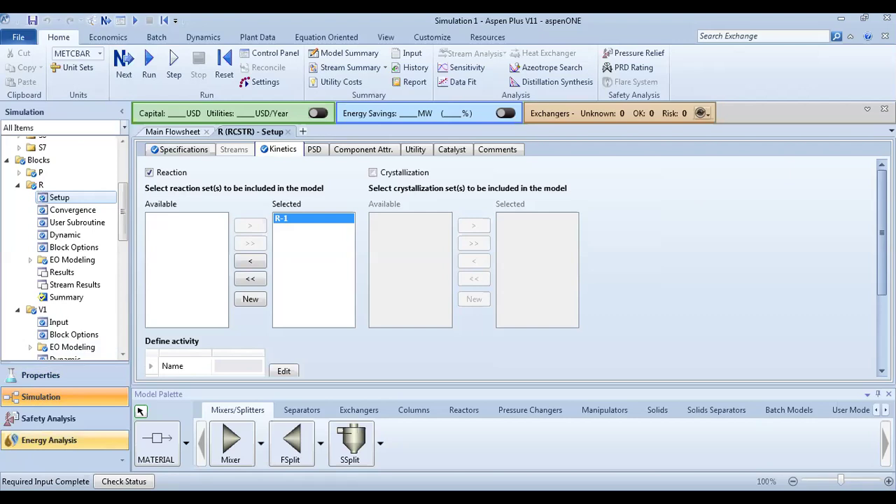
{"action": "left_click", "coordinate": [148, 61]}
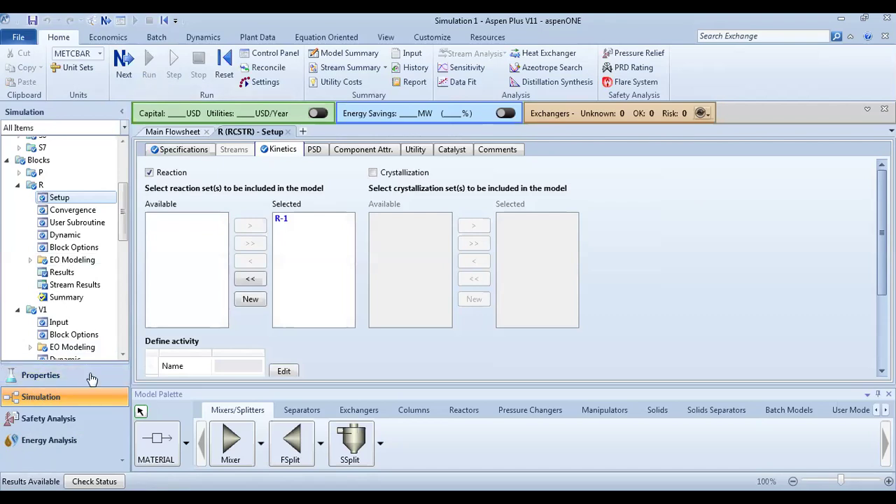
Step: Open the stream results for all streams in the results summary
{"action": "scroll", "coordinate": [125, 261], "scroll_direction": "down", "scroll_amount": 7}
{"action": "scroll", "coordinate": [126, 297], "scroll_direction": "down", "scroll_amount": 4}
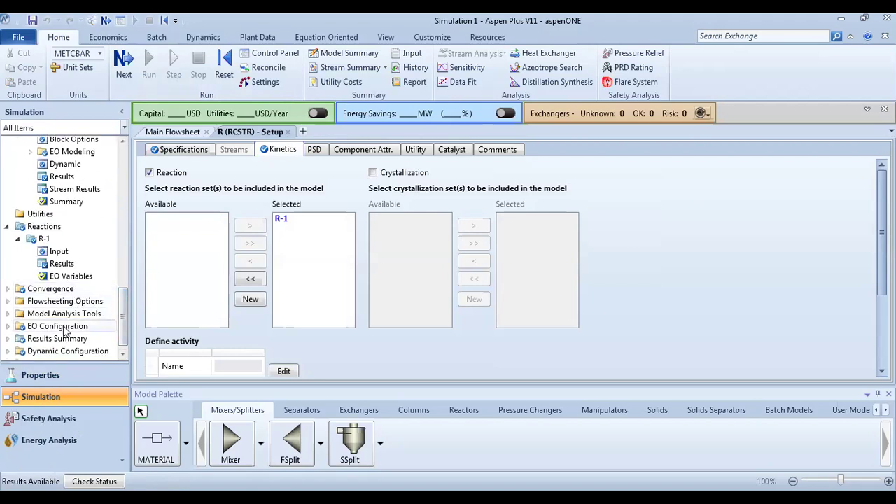
{"action": "left_click", "coordinate": [8, 339]}
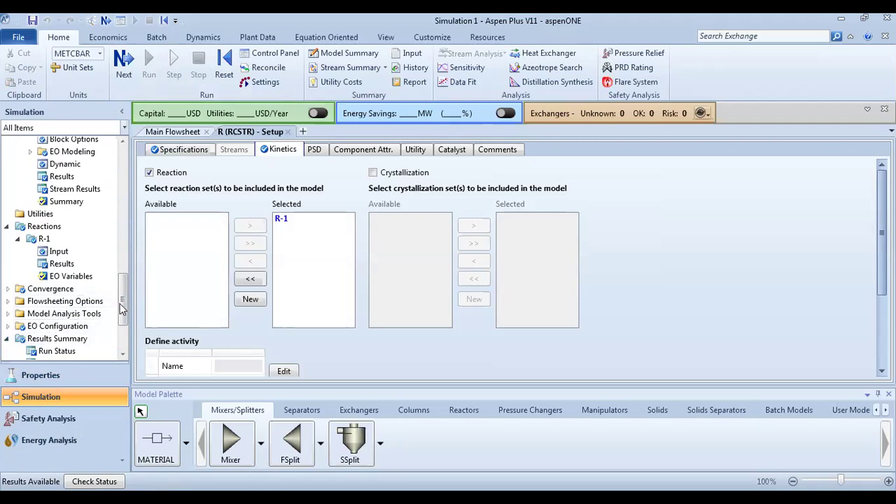
{"action": "scroll", "coordinate": [122, 308], "scroll_direction": "down", "scroll_amount": 3}
{"action": "left_click", "coordinate": [55, 267]}
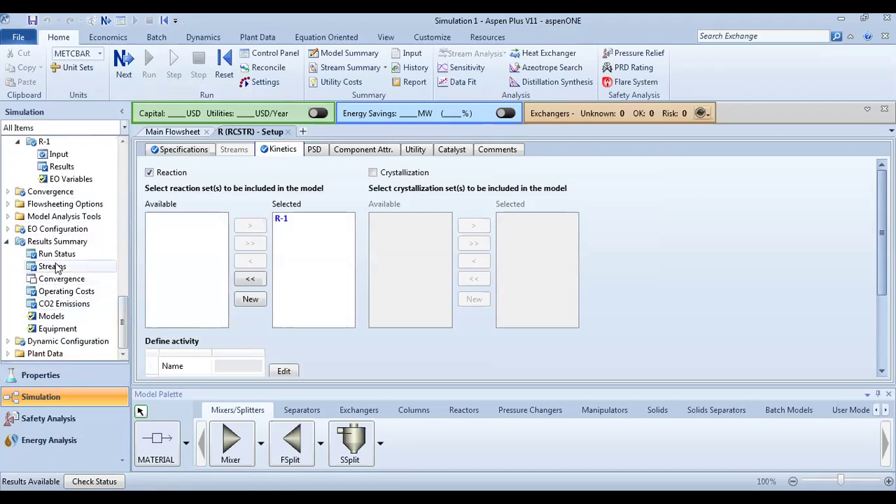
{"action": "left_click", "coordinate": [56, 266]}
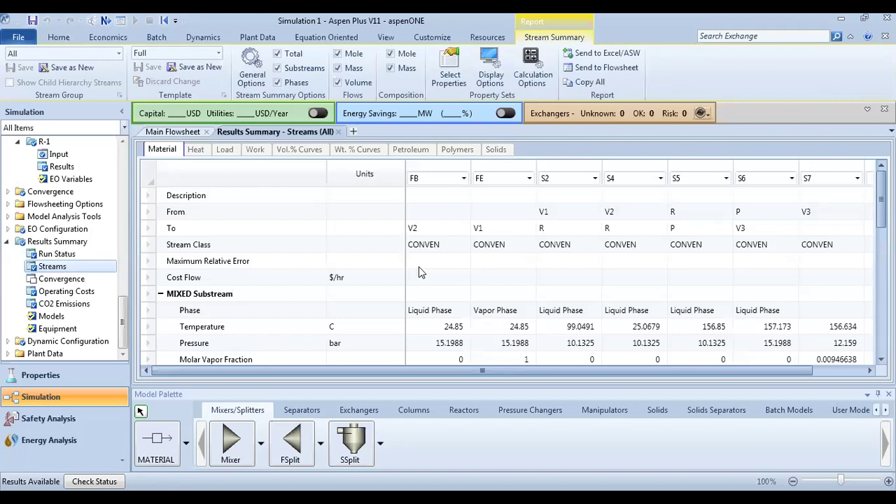
Step: Expand the mole fractions in the stream results and examine the E, B, EB and DEB compositions across the streams
{"action": "scroll", "coordinate": [511, 273], "scroll_direction": "down", "scroll_amount": 3}
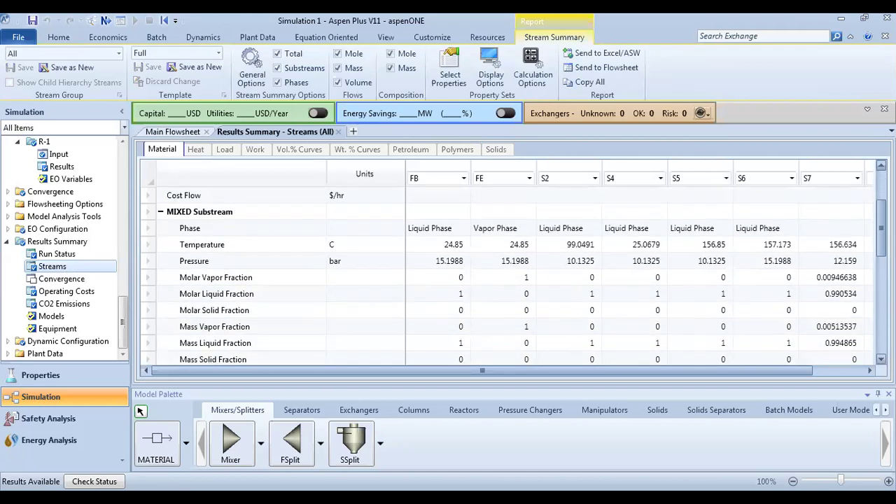
{"action": "scroll", "coordinate": [511, 273], "scroll_direction": "down", "scroll_amount": 2}
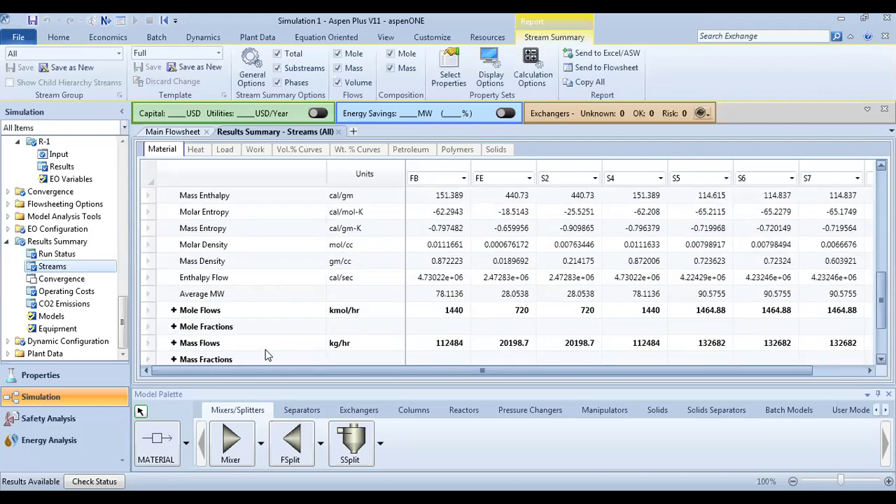
{"action": "left_click", "coordinate": [174, 327]}
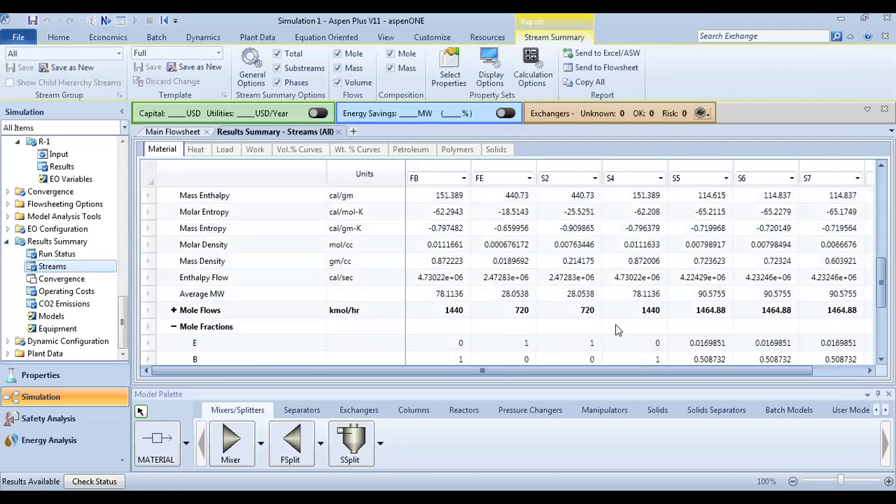
{"action": "left_click_drag", "start_coordinate": [844, 317], "coordinate": [823, 350]}
{"action": "scroll", "coordinate": [429, 220], "scroll_direction": "down", "scroll_amount": 2}
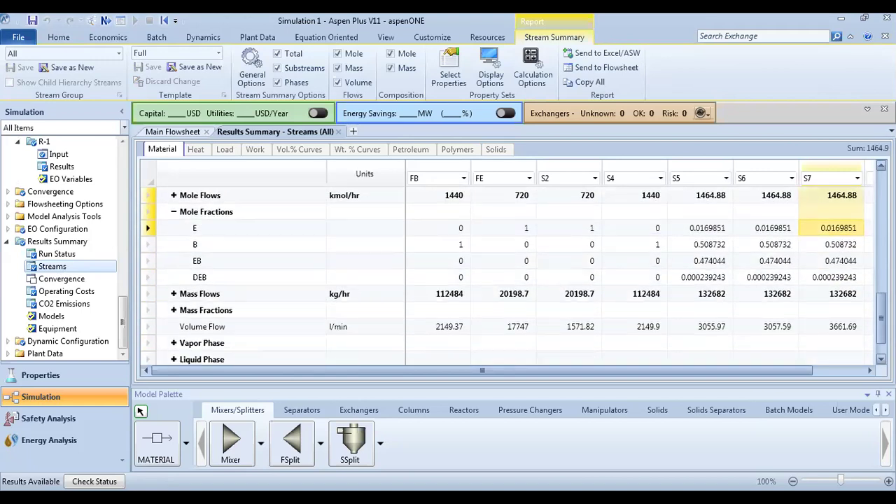
{"action": "left_click_drag", "start_coordinate": [431, 212], "coordinate": [654, 279]}
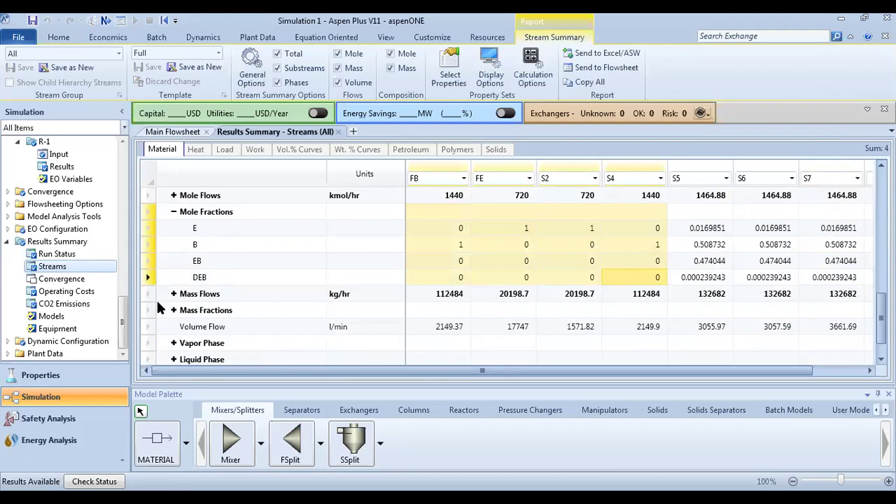
Step: Open the Dynamic Options of the dynamic configuration and turn on Dynamic Mode for the simulation
{"action": "left_click", "coordinate": [9, 342]}
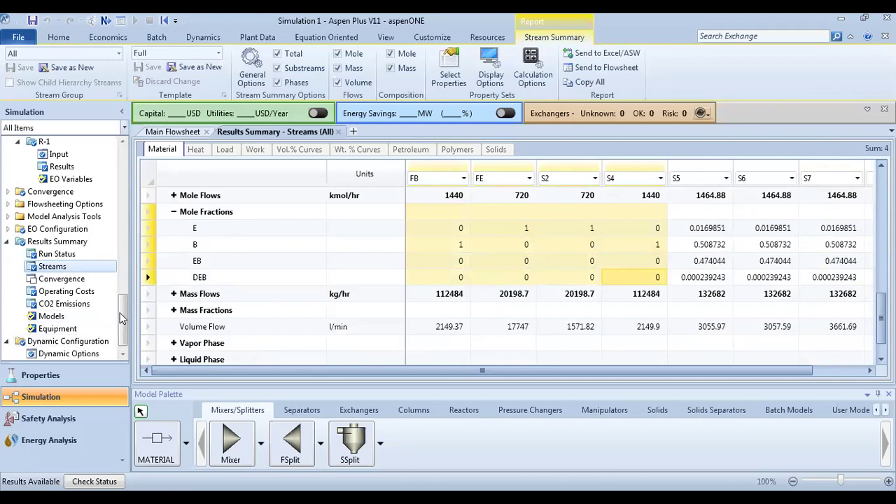
{"action": "left_click_drag", "start_coordinate": [123, 312], "coordinate": [122, 324]}
{"action": "left_click", "coordinate": [77, 341]}
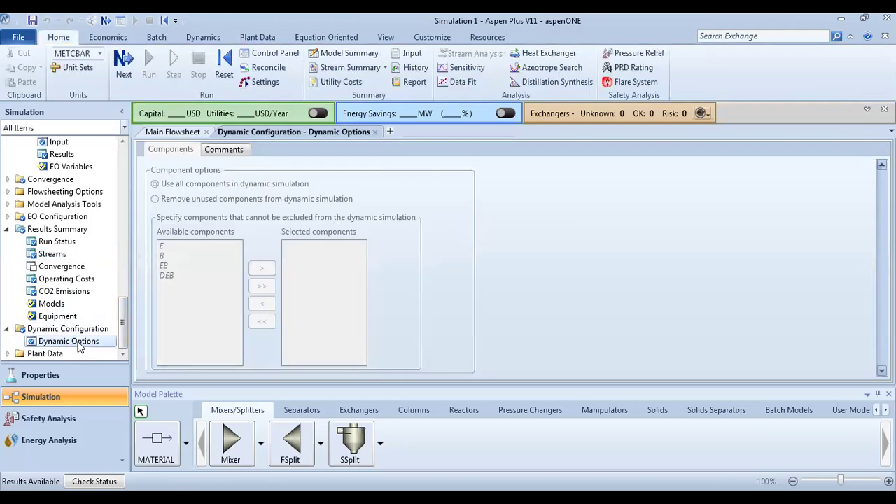
{"action": "left_click", "coordinate": [68, 330]}
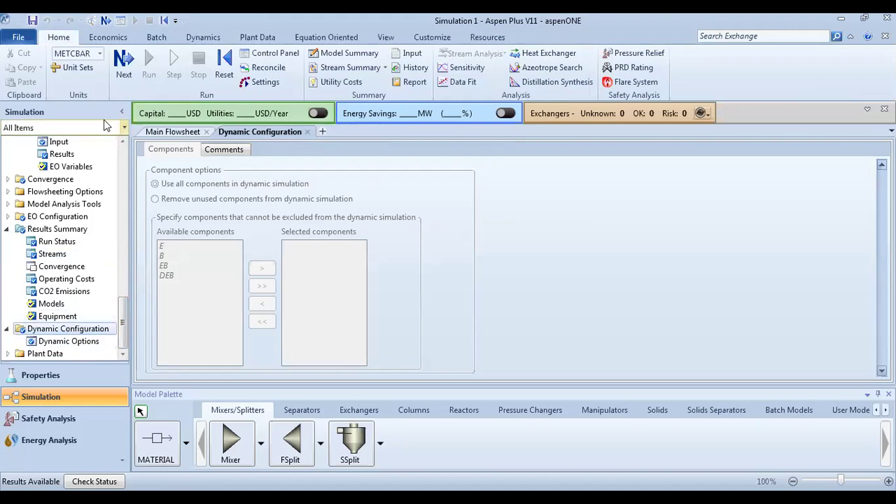
{"action": "left_click", "coordinate": [198, 40]}
{"action": "left_click", "coordinate": [22, 80]}
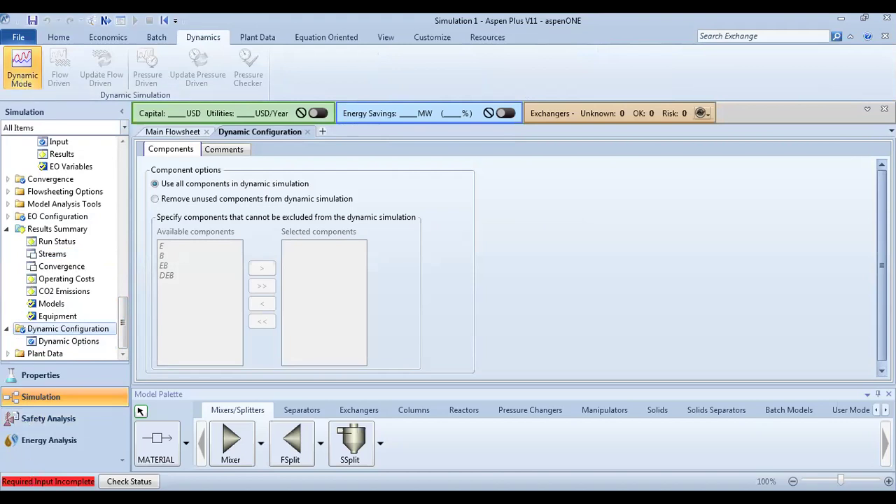
Step: Set the vessel length of reactor R to 10 meters in its dynamic specifications
{"action": "left_click_drag", "start_coordinate": [123, 324], "coordinate": [124, 175]}
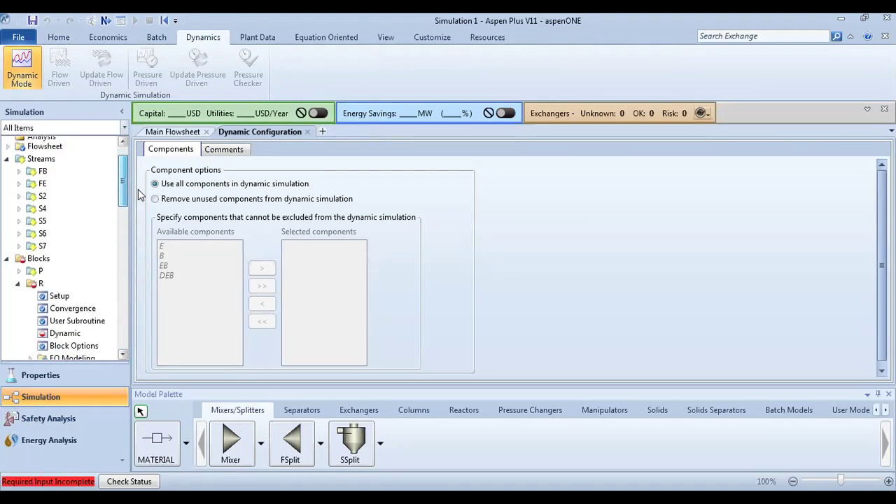
{"action": "left_click", "coordinate": [63, 336]}
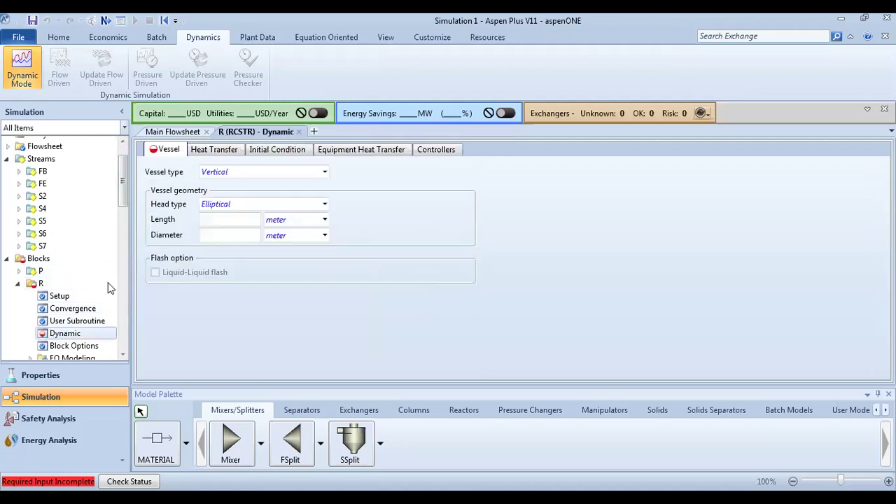
{"action": "left_click", "coordinate": [277, 173]}
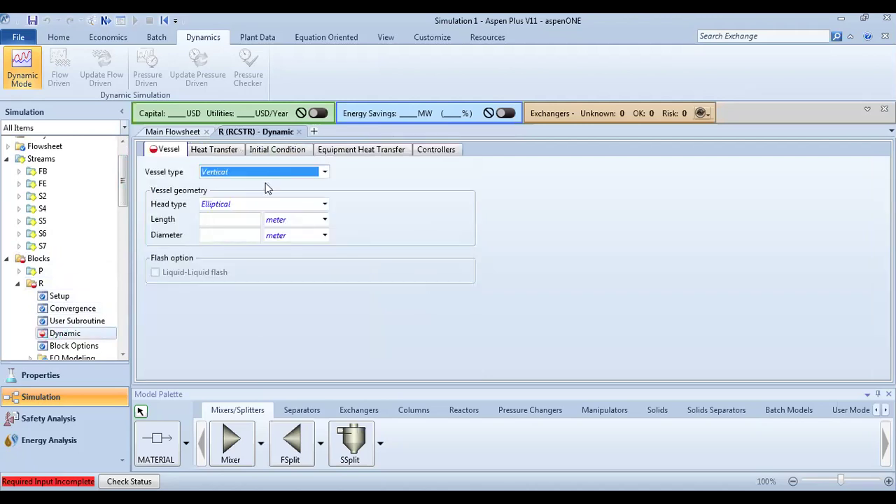
{"action": "left_click", "coordinate": [247, 219]}
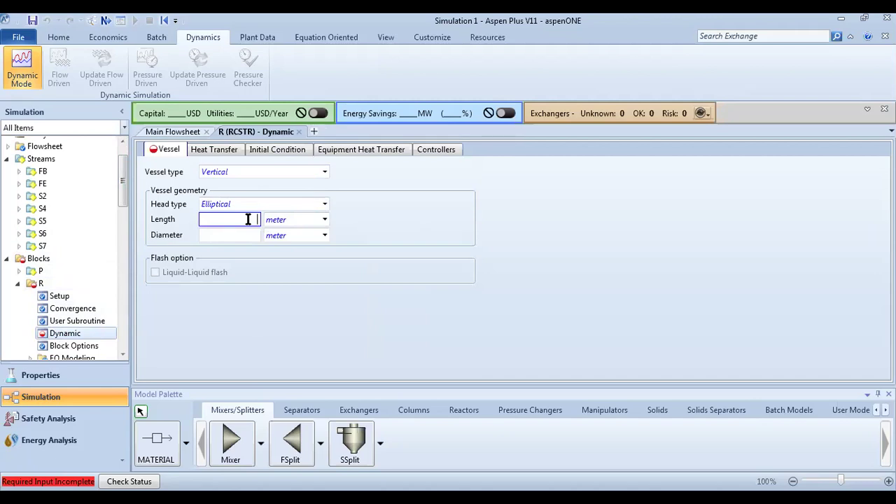
{"action": "key", "text": "Return"}
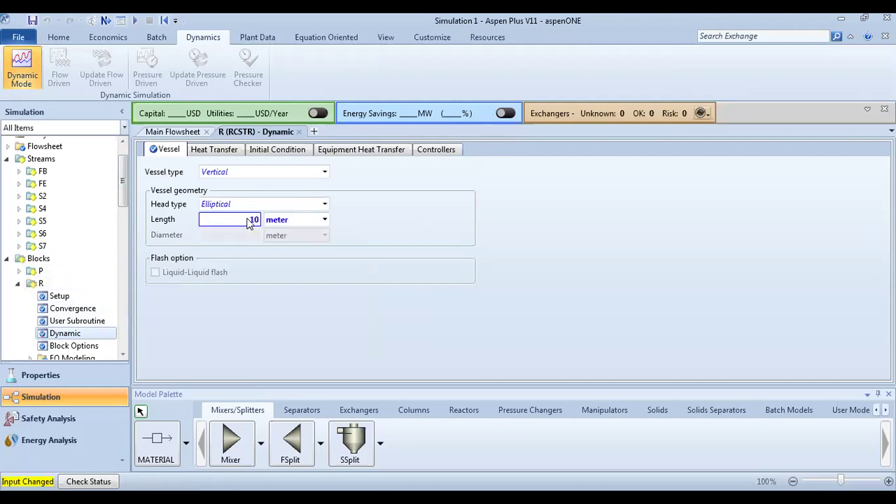
Step: Select Constant duty as the heat transfer option for reactor R
{"action": "left_click", "coordinate": [219, 151]}
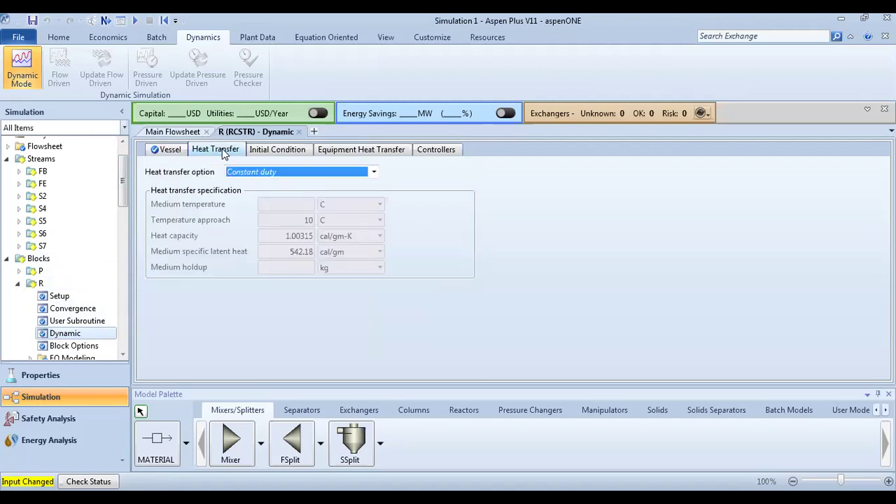
{"action": "left_click", "coordinate": [374, 173]}
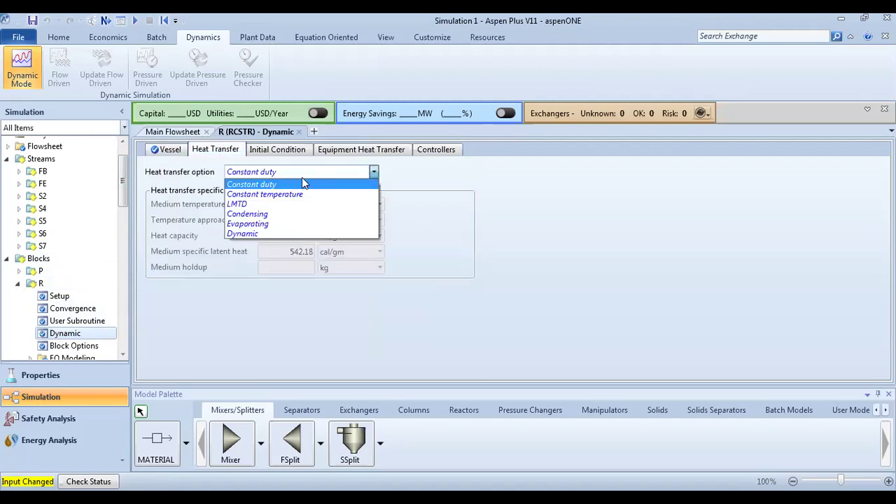
{"action": "left_click", "coordinate": [263, 184]}
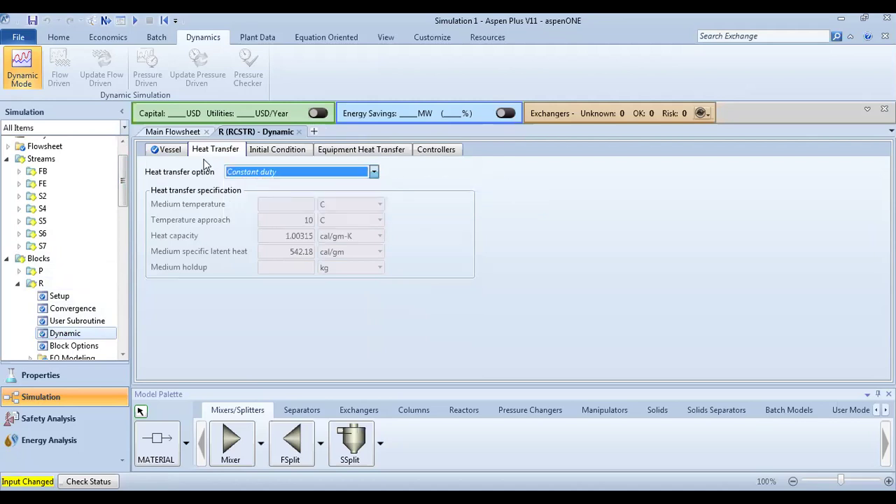
Step: Set the head type of reactor R's vessel geometry to Hemispherical
{"action": "left_click", "coordinate": [173, 149]}
{"action": "left_click", "coordinate": [325, 207]}
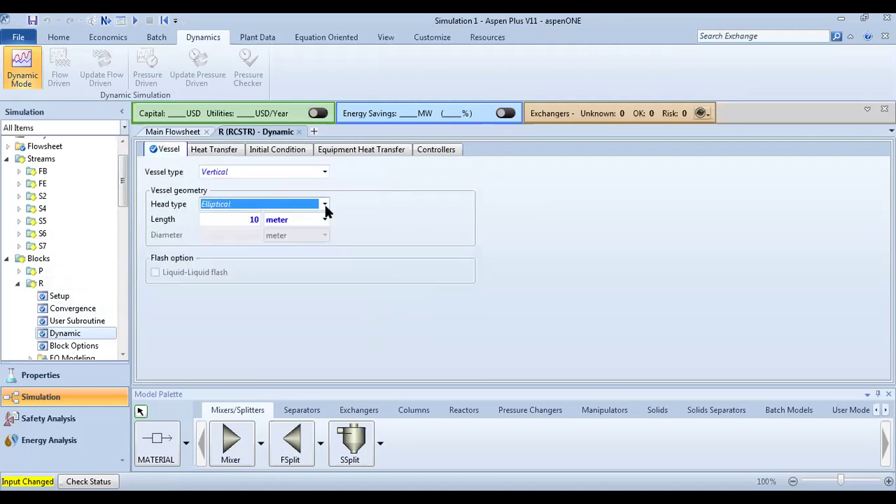
{"action": "left_click", "coordinate": [325, 208]}
{"action": "left_click", "coordinate": [251, 227]}
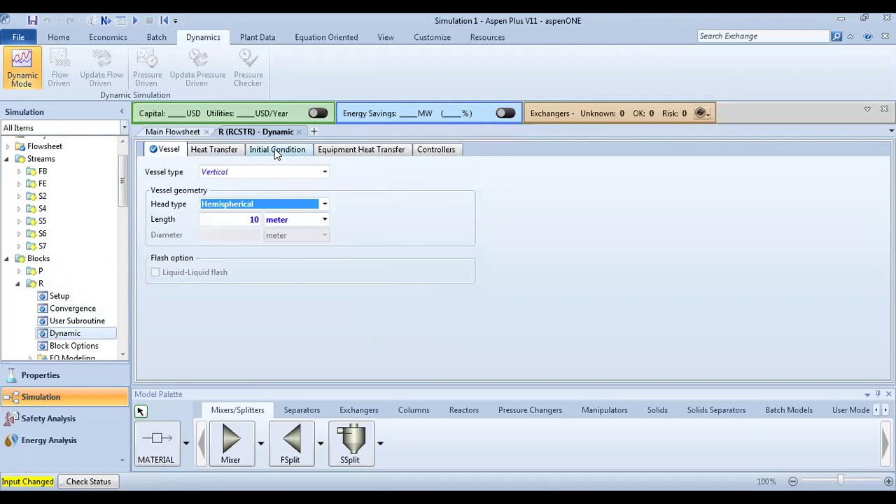
Step: Set reactor R's heat transfer option to Constant temperature with a medium temperature of 430 K
{"action": "left_click", "coordinate": [274, 148]}
{"action": "left_click", "coordinate": [233, 149]}
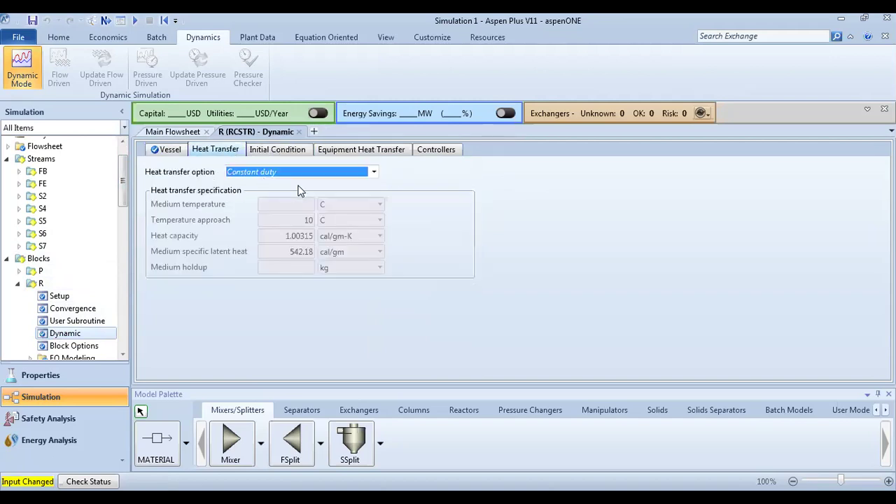
{"action": "left_click", "coordinate": [374, 172]}
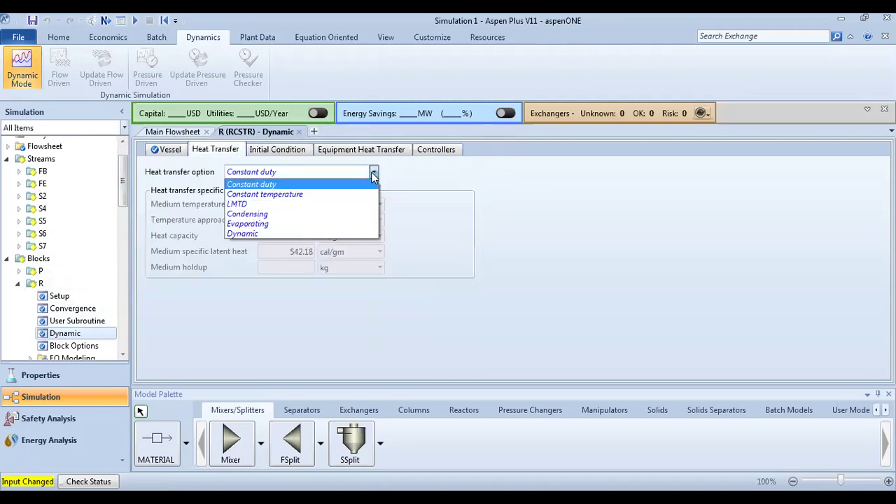
{"action": "left_click", "coordinate": [269, 194]}
{"action": "left_click", "coordinate": [272, 203]}
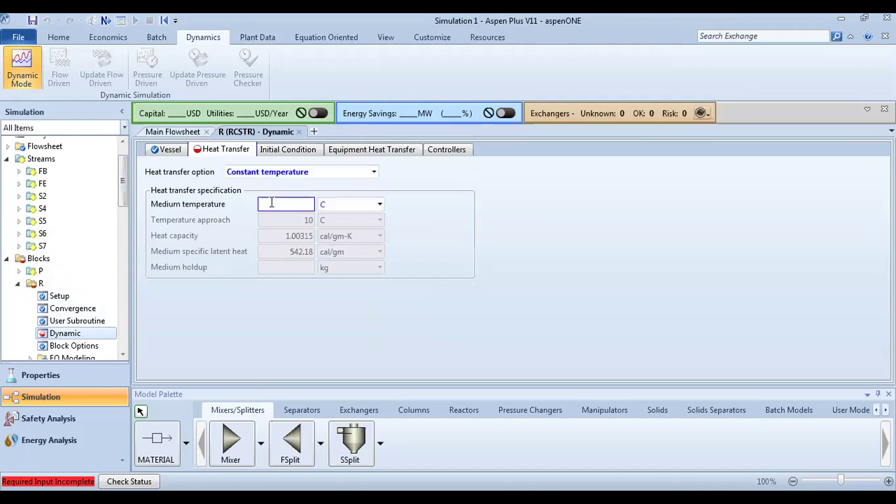
{"action": "type", "text": "430"}
{"action": "left_click", "coordinate": [380, 206]}
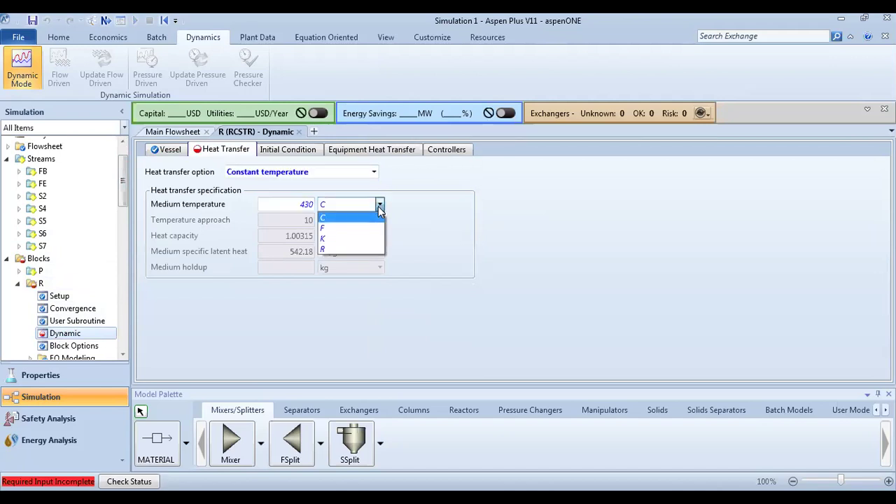
{"action": "left_click", "coordinate": [343, 237]}
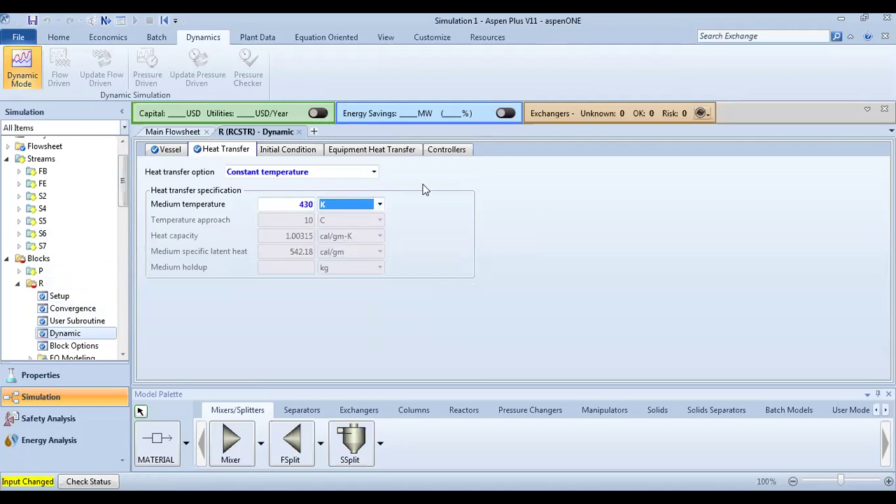
Step: Set reactor R's heat transfer option to Constant duty and run the simulation
{"action": "left_click", "coordinate": [357, 173]}
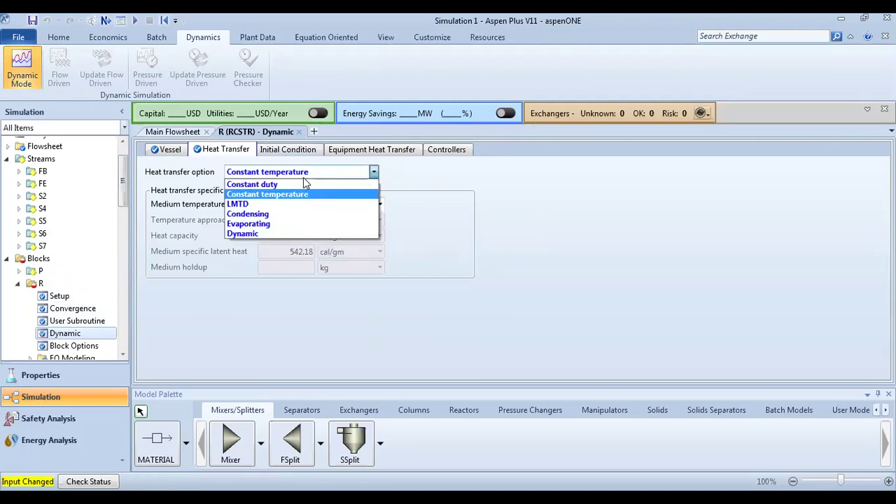
{"action": "left_click", "coordinate": [277, 183]}
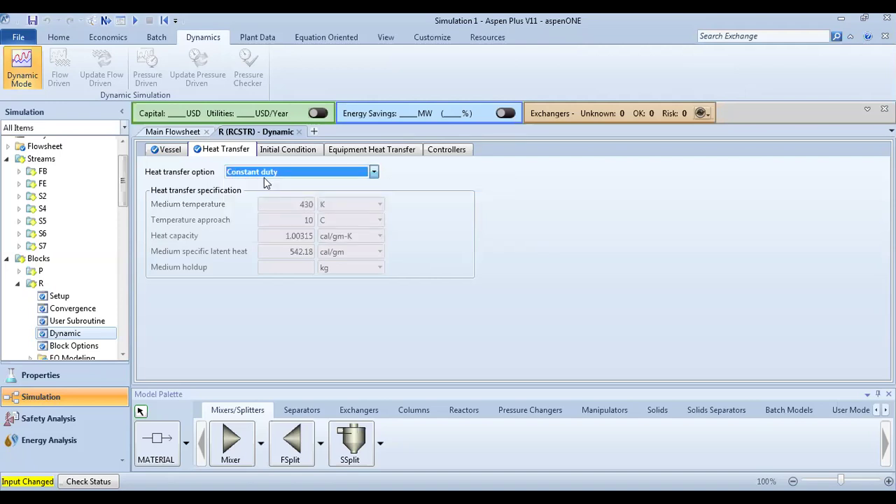
{"action": "left_click", "coordinate": [179, 150]}
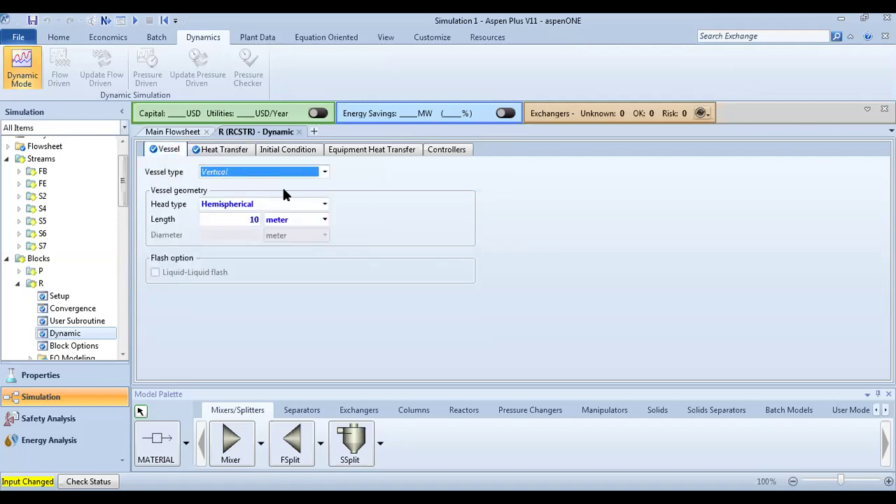
{"action": "left_click", "coordinate": [135, 21]}
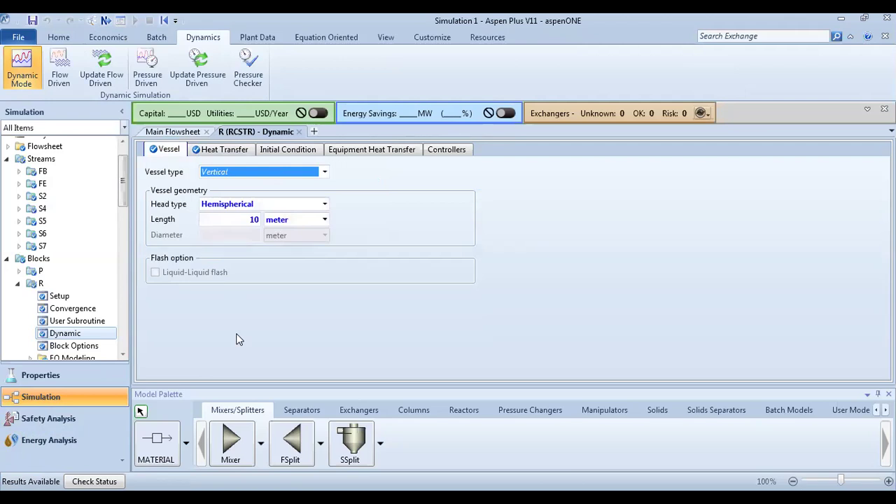
Step: Export the pressure-driven dynamic simulation to the Desktop as Aspen Plus V11.dynf, replacing the existing file, and dismiss the export messages
{"action": "left_click", "coordinate": [147, 70]}
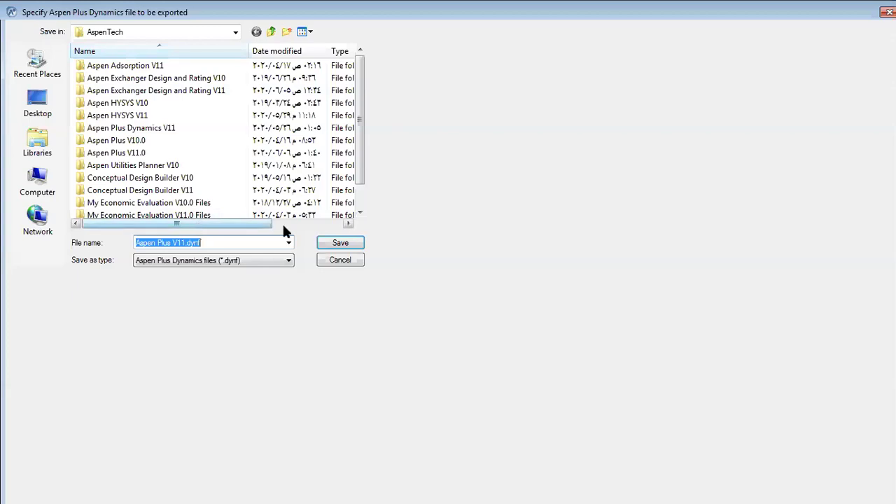
{"action": "left_click", "coordinate": [45, 112]}
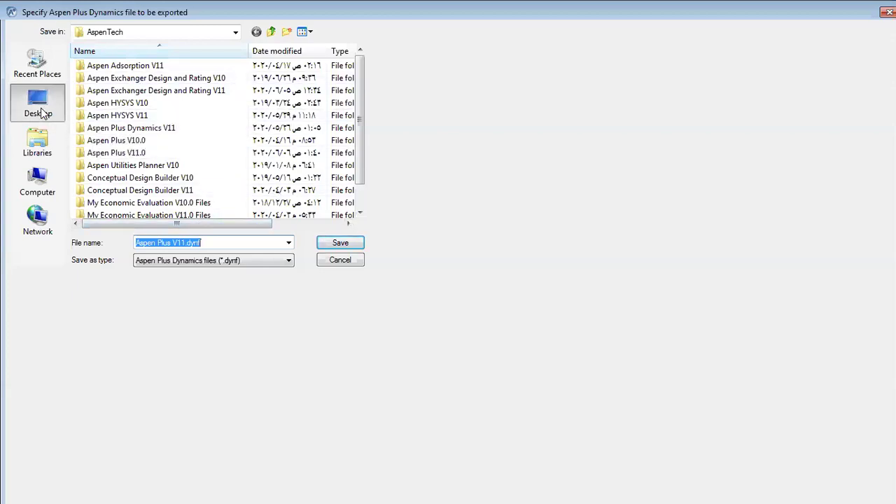
{"action": "left_click", "coordinate": [331, 245]}
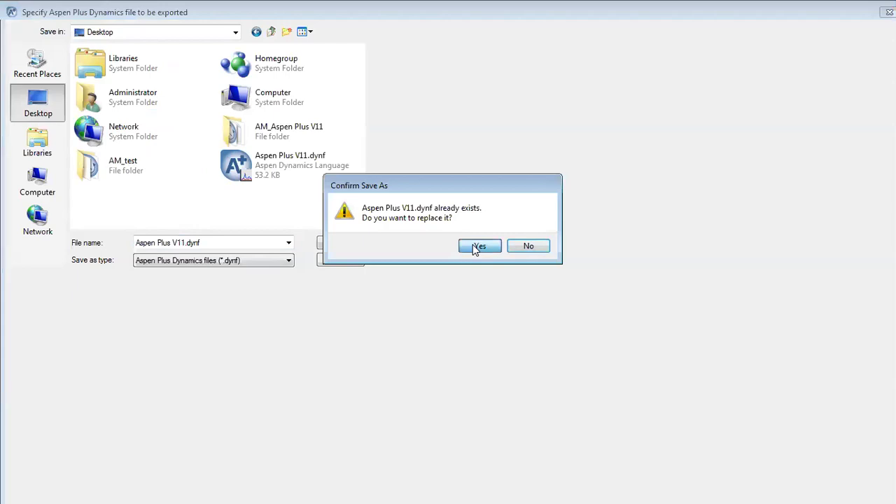
{"action": "left_click", "coordinate": [476, 247]}
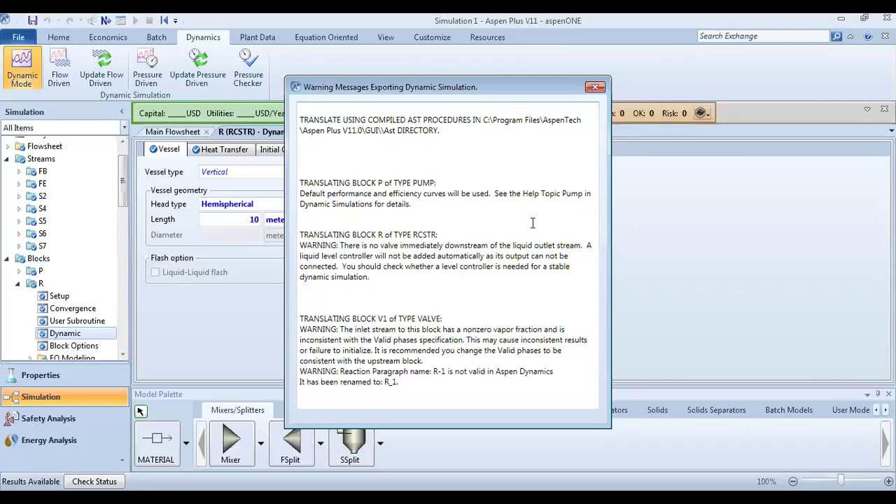
{"action": "left_click", "coordinate": [595, 89]}
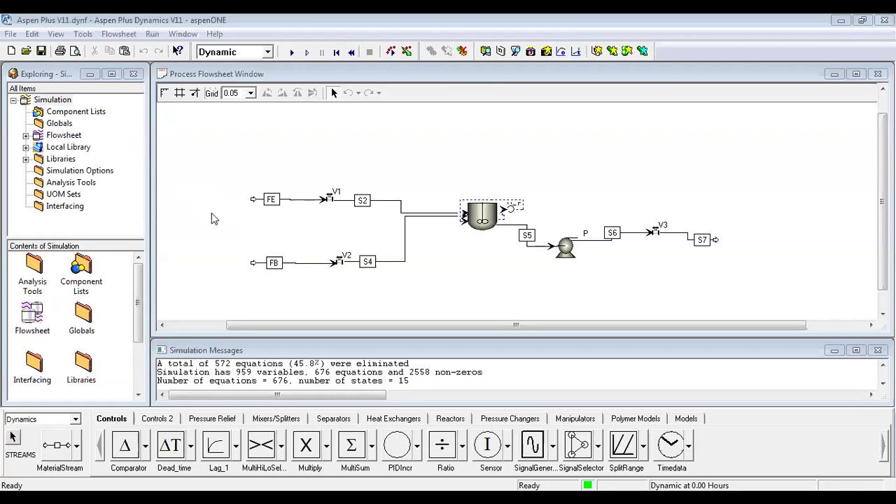
Step: In Aspen Plus Dynamics, place a PIDIncr controller below the reactor and rename it LIC
{"action": "left_click_drag", "start_coordinate": [396, 445], "coordinate": [469, 283]}
{"action": "double_click", "coordinate": [469, 283]}
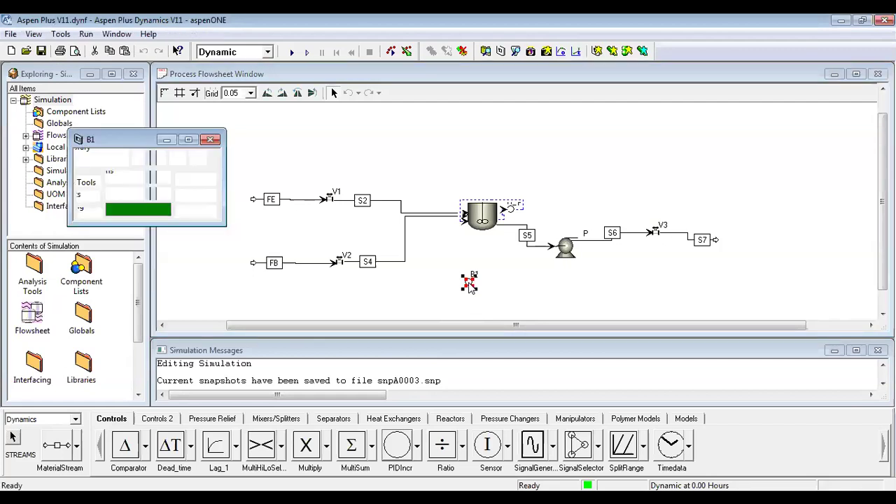
{"action": "right_click", "coordinate": [469, 283]}
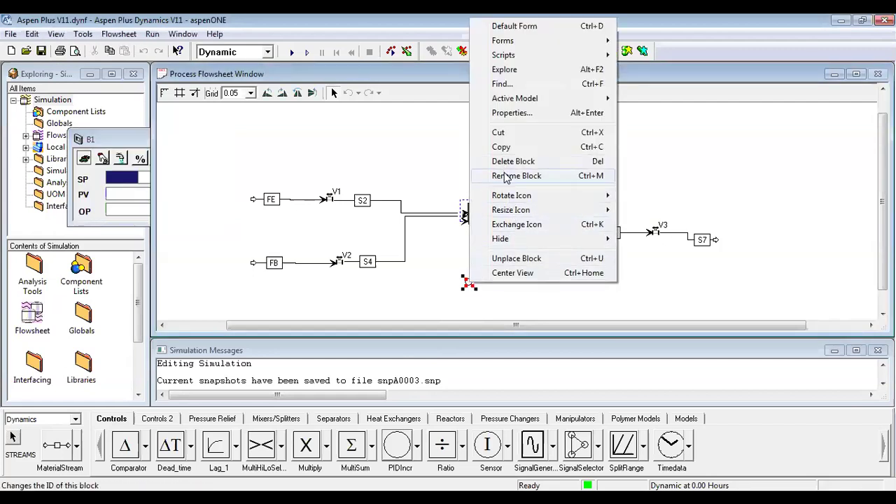
{"action": "left_click", "coordinate": [506, 176]}
{"action": "type", "text": "LIC"}
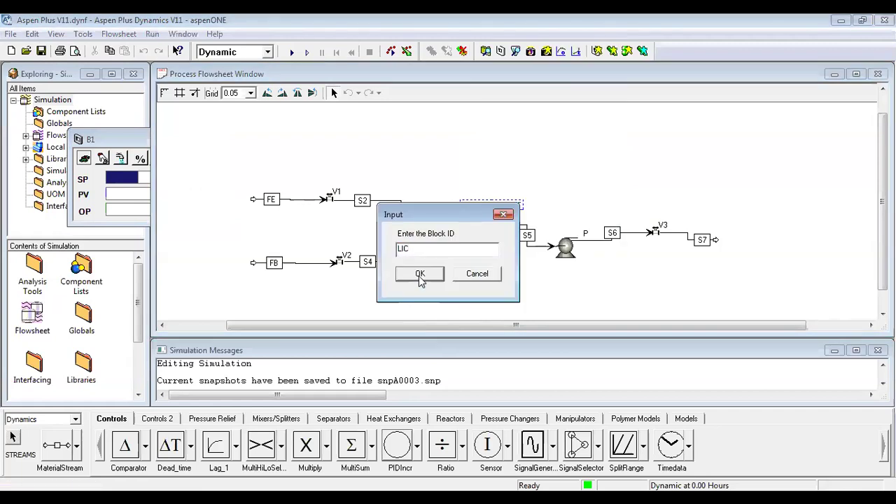
{"action": "left_click", "coordinate": [420, 275]}
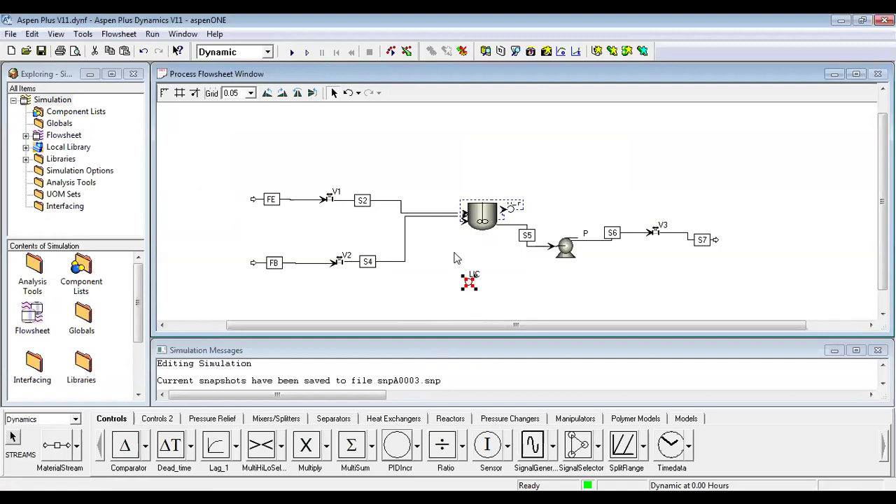
Step: Connect a control signal between the LIC process variable (LIC.PV) and the liquid level of reactor R
{"action": "left_click", "coordinate": [69, 448]}
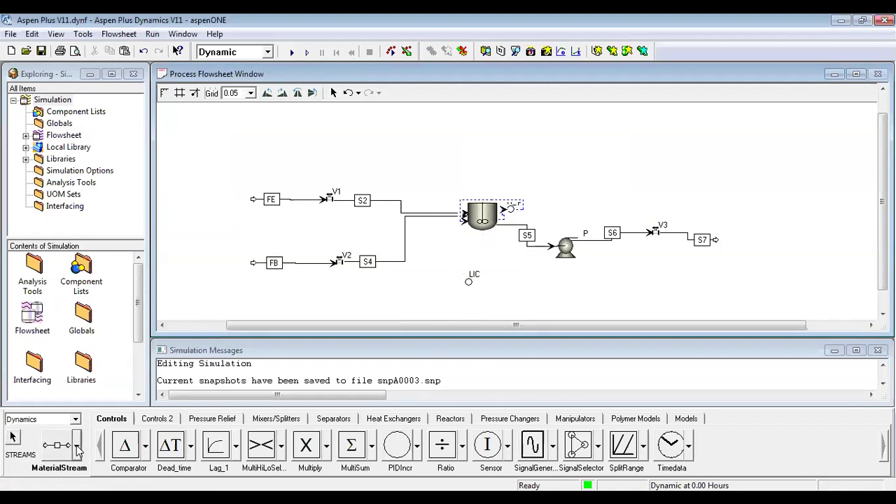
{"action": "left_click", "coordinate": [77, 447]}
{"action": "left_click", "coordinate": [158, 358]}
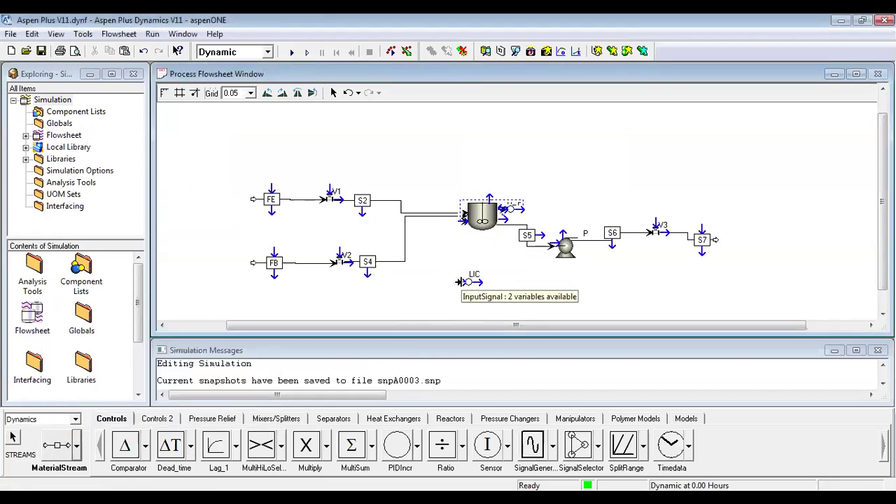
{"action": "left_click", "coordinate": [460, 282]}
{"action": "left_click", "coordinate": [347, 197]}
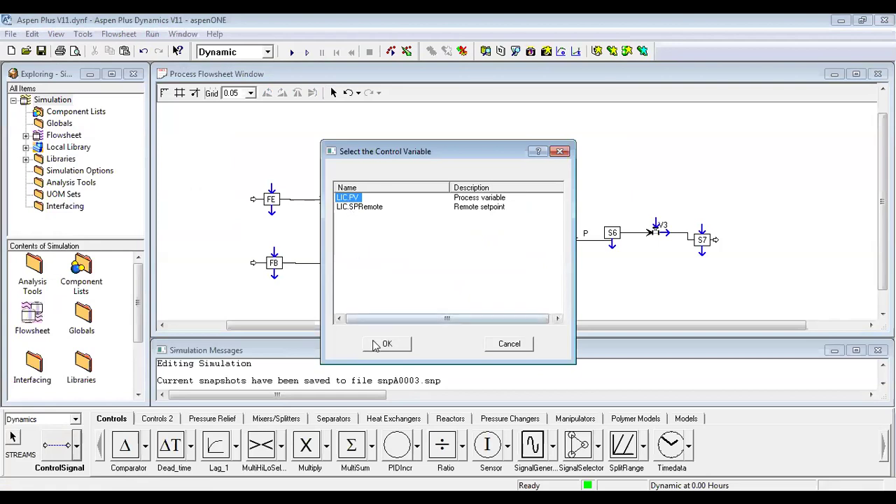
{"action": "left_click", "coordinate": [385, 344]}
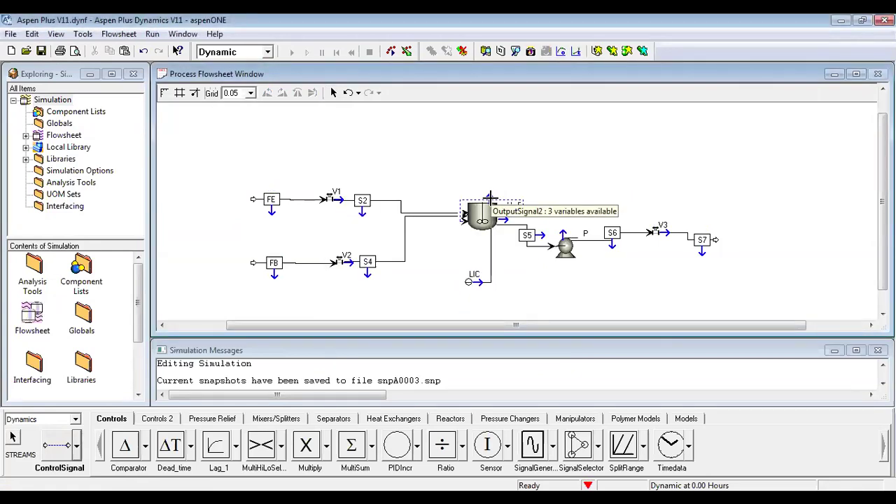
{"action": "left_click", "coordinate": [489, 196]}
{"action": "left_click", "coordinate": [369, 200]}
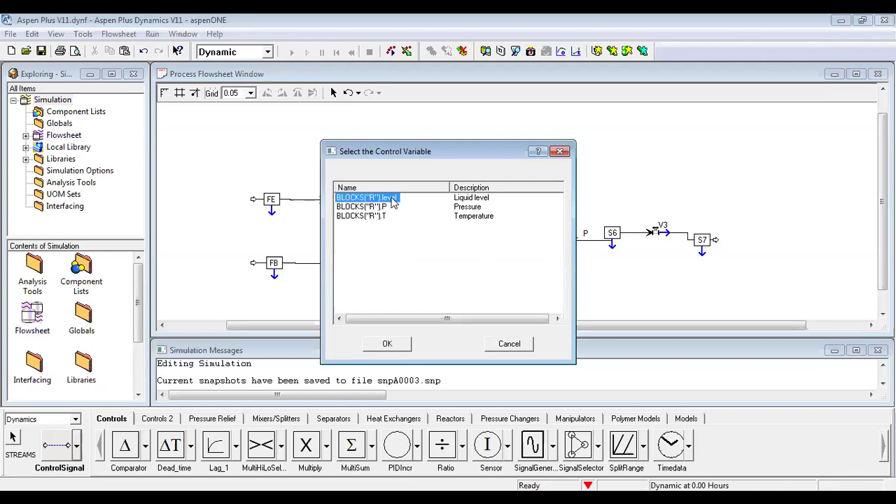
{"action": "left_click", "coordinate": [388, 346]}
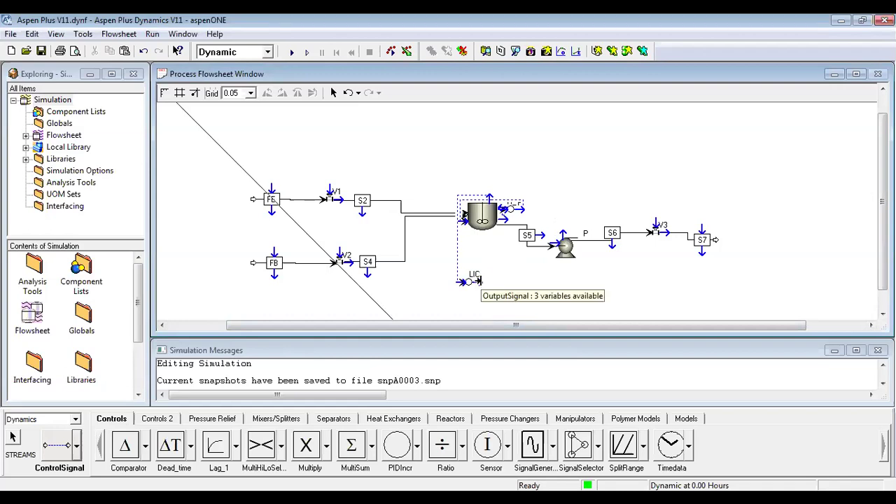
Step: Connect a control signal from the output of controller LIC to valve V3
{"action": "left_click", "coordinate": [479, 282]}
{"action": "left_click", "coordinate": [339, 200]}
{"action": "left_click", "coordinate": [386, 344]}
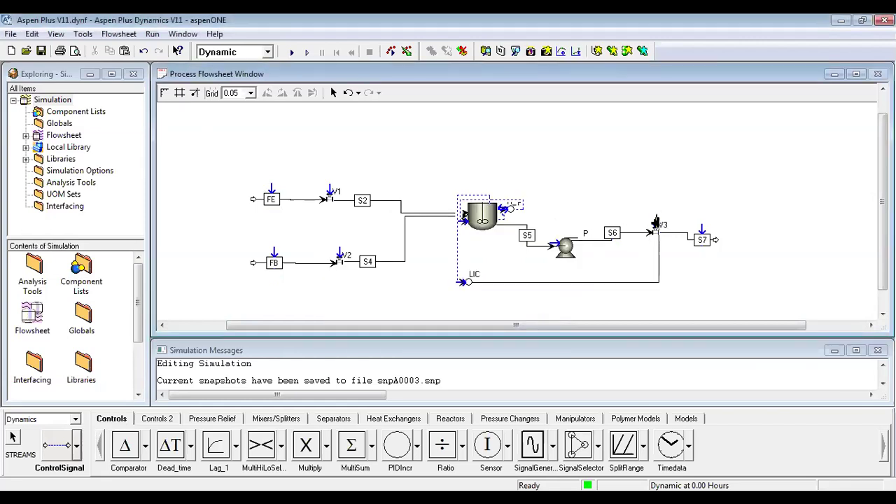
{"action": "left_click", "coordinate": [655, 223]}
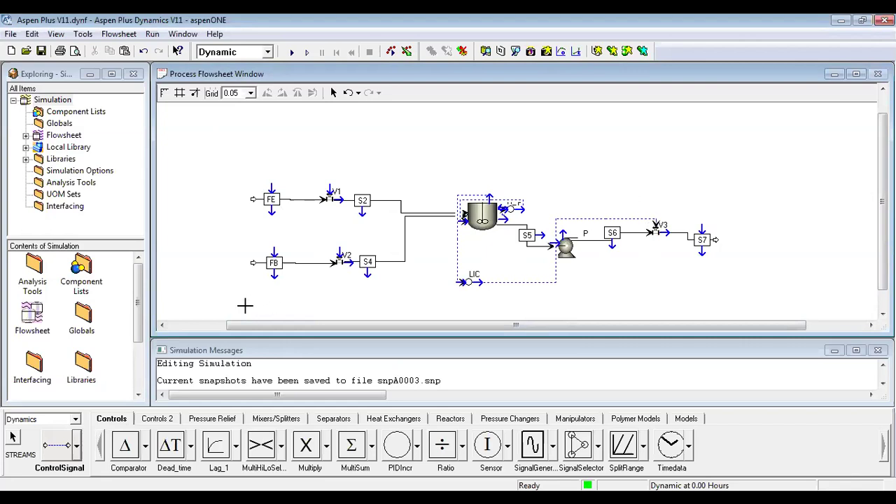
Step: Open the Configure form of controller LIC from the flowsheet blocks
{"action": "left_click", "coordinate": [25, 136]}
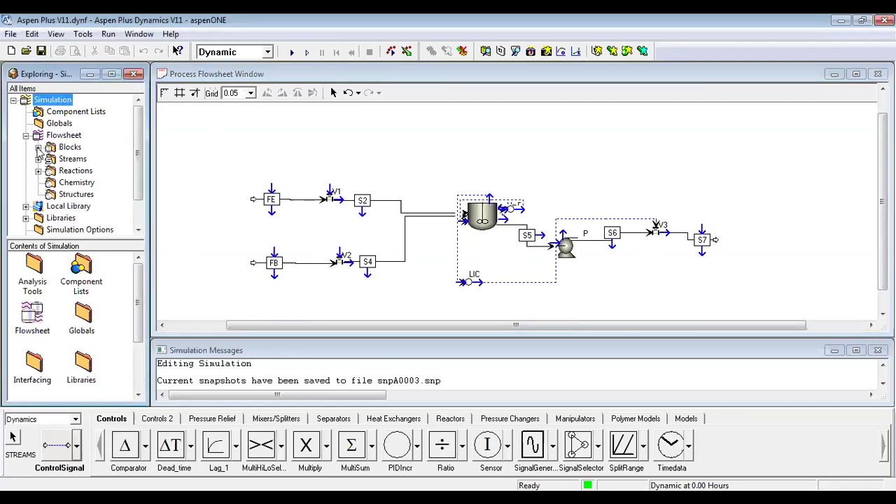
{"action": "left_click", "coordinate": [37, 147]}
{"action": "left_click", "coordinate": [62, 161]}
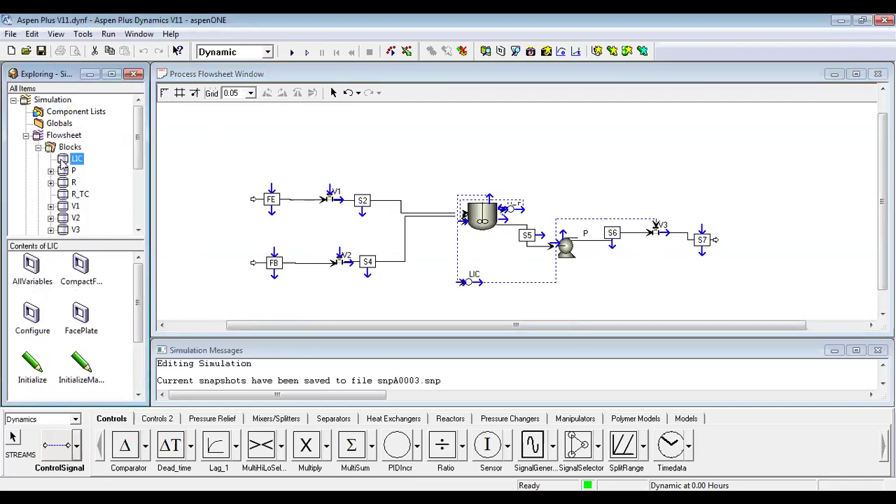
{"action": "left_click", "coordinate": [32, 319]}
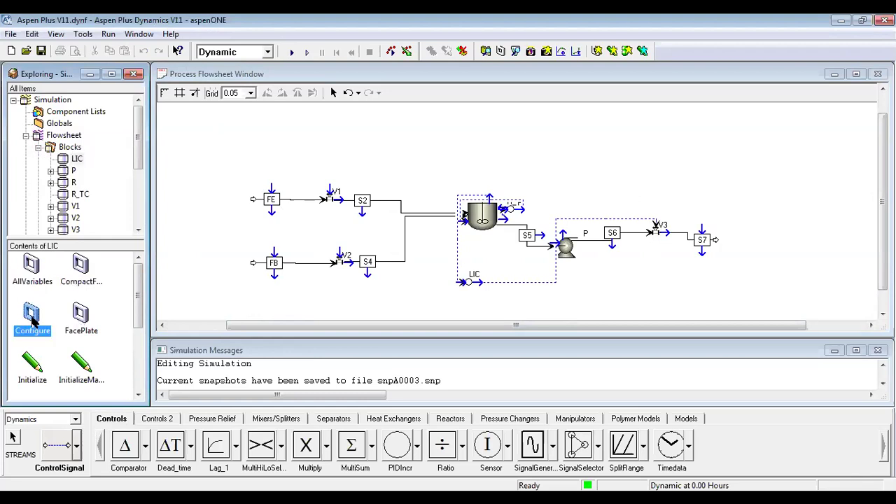
{"action": "double_click", "coordinate": [33, 318]}
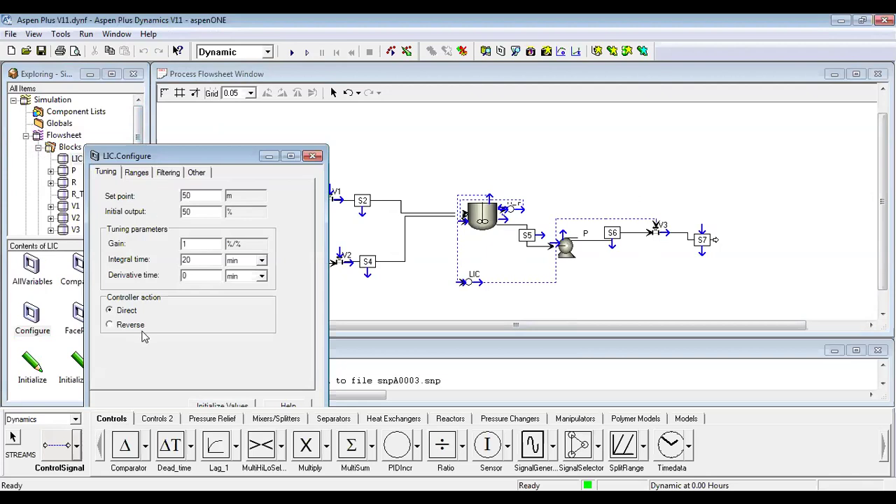
Step: Initialize the LIC controller values, set its gain to 10 and integral time to 999 min, and close the form
{"action": "left_click_drag", "start_coordinate": [173, 160], "coordinate": [173, 109]}
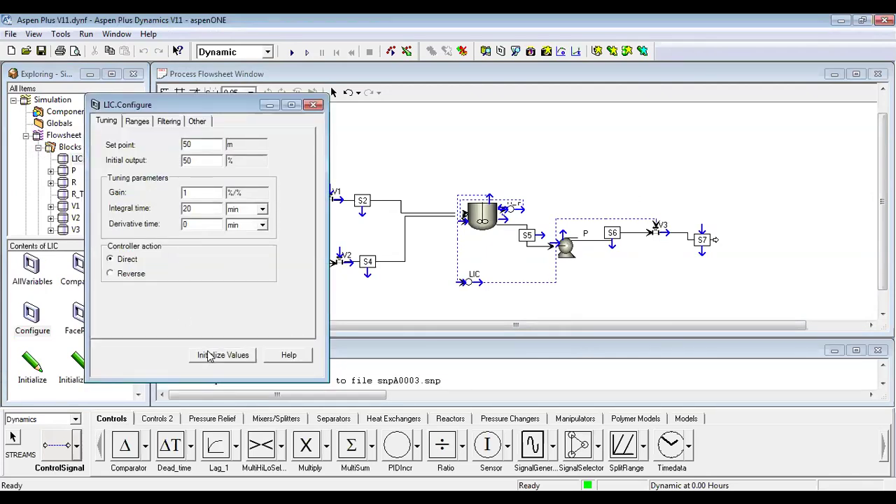
{"action": "left_click", "coordinate": [208, 356]}
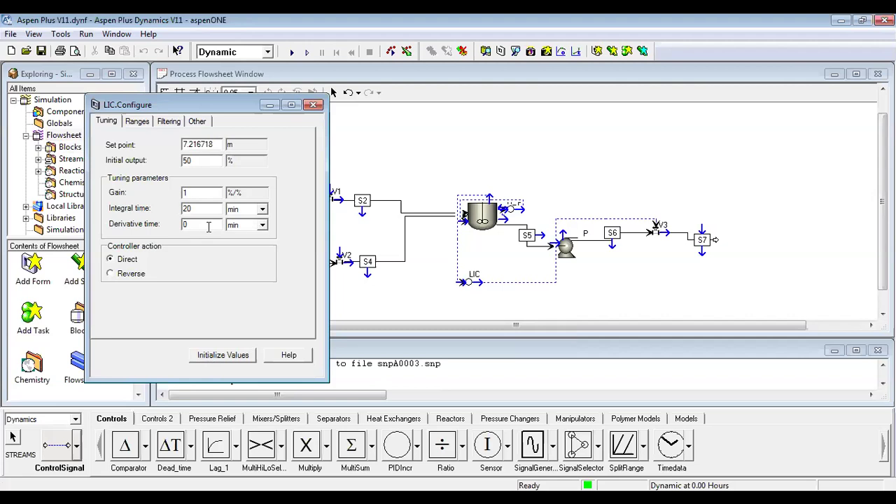
{"action": "double_click", "coordinate": [186, 194]}
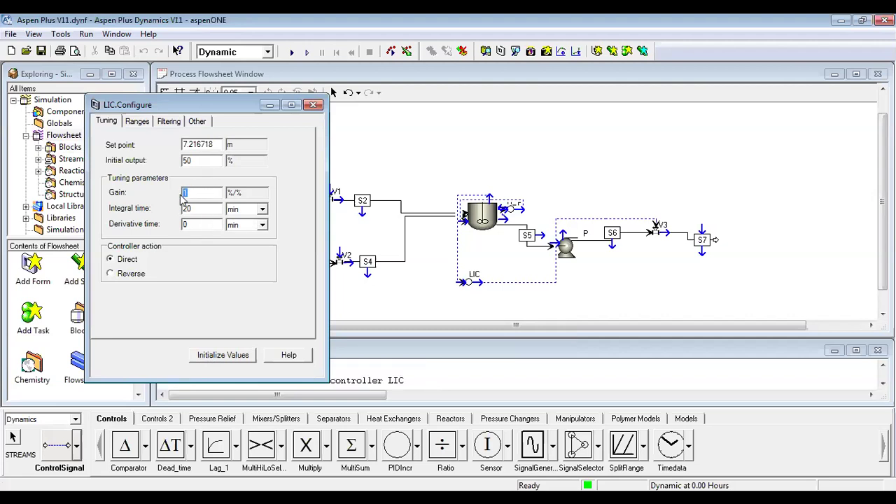
{"action": "type", "text": "10"}
{"action": "double_click", "coordinate": [197, 209]}
{"action": "type", "text": "999"}
{"action": "left_click", "coordinate": [313, 105]}
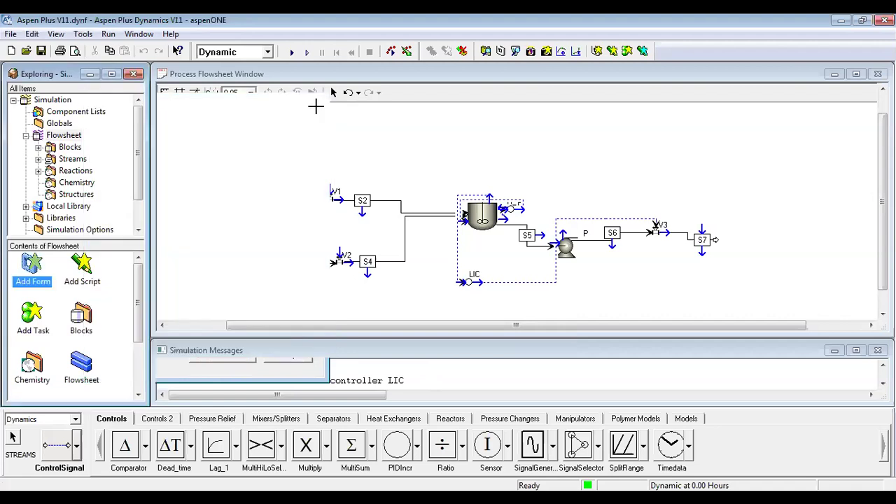
{"action": "key", "text": "Escape"}
Step: Open the faceplate of controller LIC from the flowsheet blocks
{"action": "double_click", "coordinate": [466, 283]}
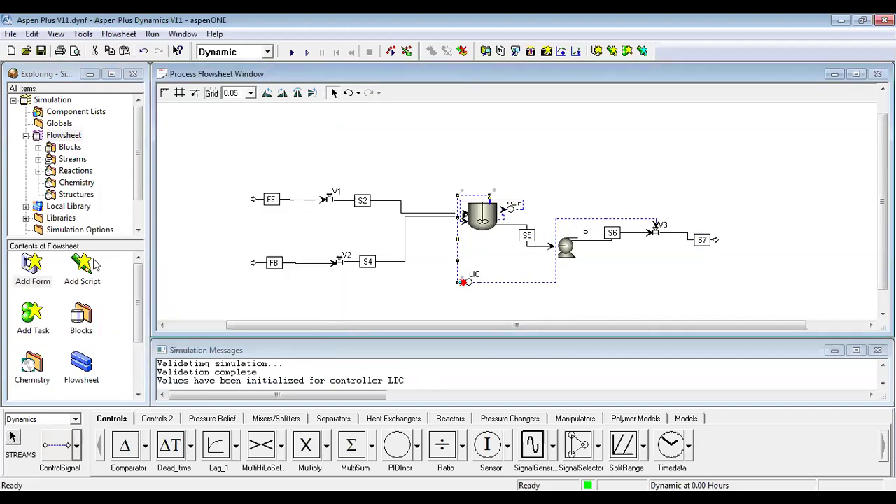
{"action": "left_click", "coordinate": [39, 147]}
{"action": "left_click", "coordinate": [73, 159]}
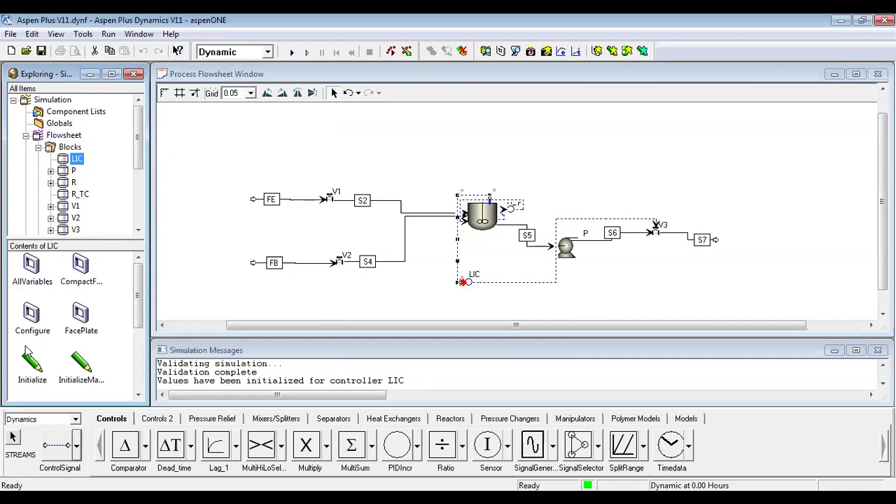
{"action": "left_click", "coordinate": [79, 332]}
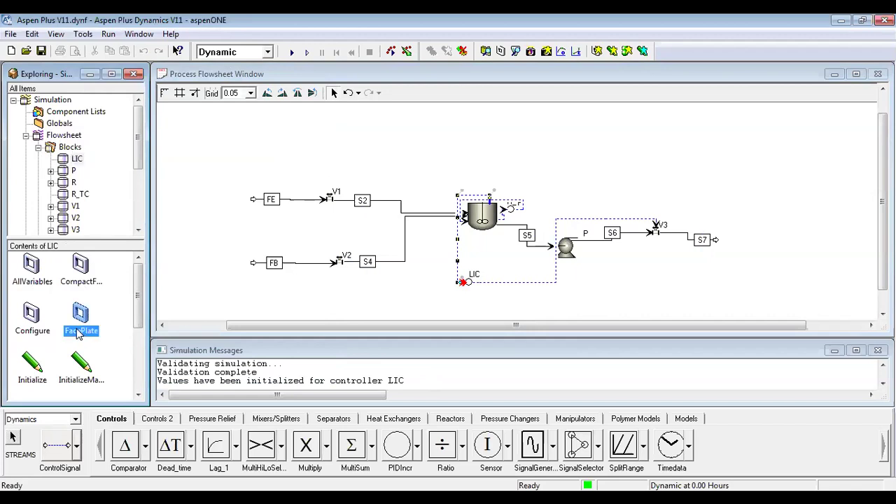
{"action": "double_click", "coordinate": [79, 333]}
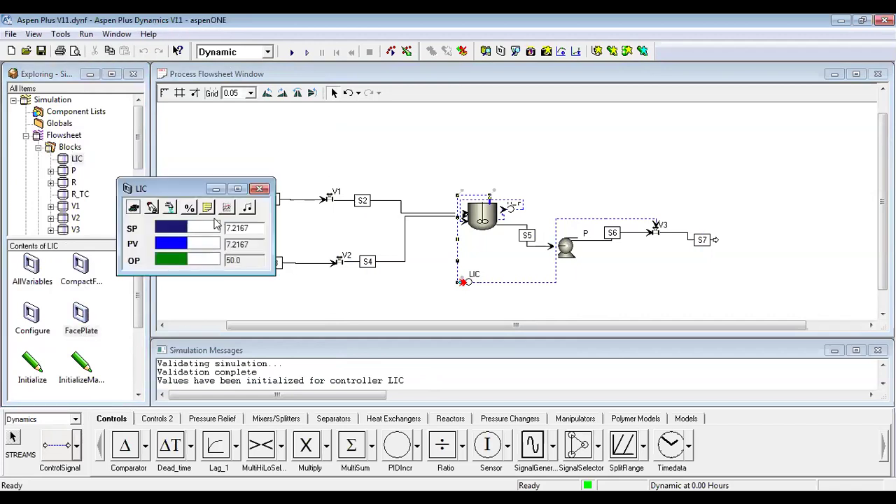
Step: Open the LIC results plot, move it away from the faceplate over the flowsheet, and enlarge it
{"action": "left_click", "coordinate": [226, 210]}
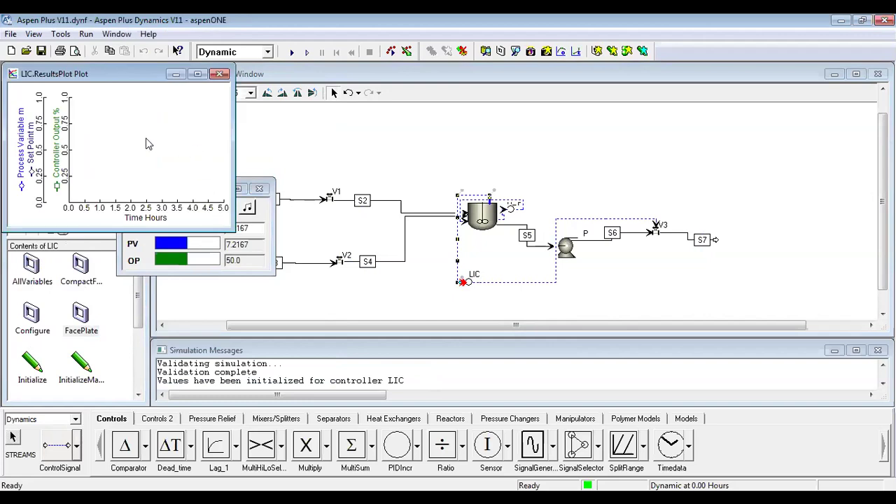
{"action": "left_click_drag", "start_coordinate": [147, 83], "coordinate": [703, 96]}
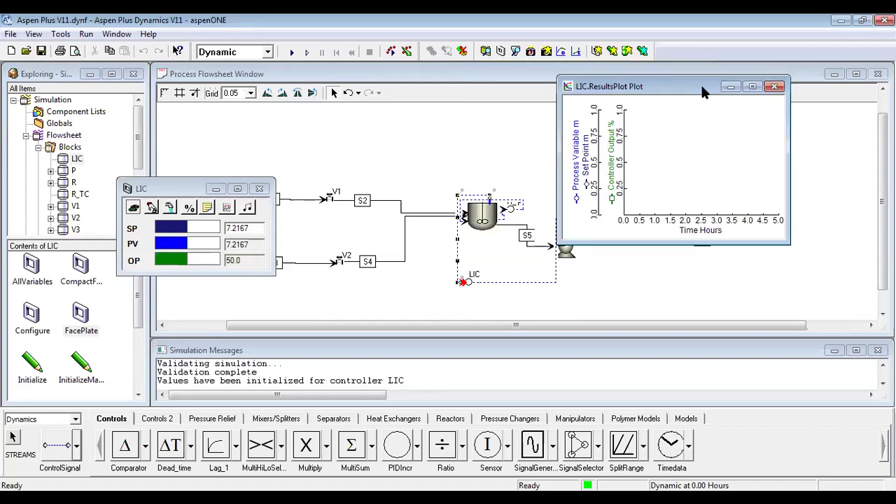
{"action": "left_click_drag", "start_coordinate": [700, 83], "coordinate": [754, 80]}
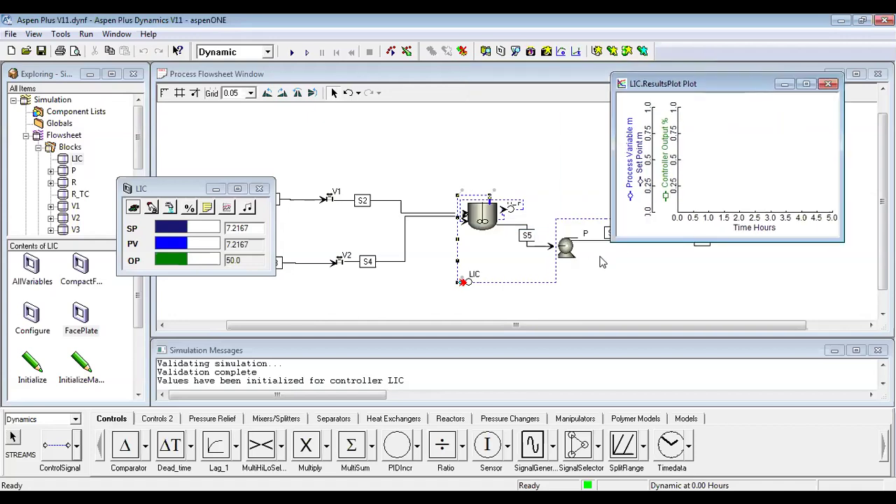
{"action": "left_click_drag", "start_coordinate": [612, 240], "coordinate": [589, 310]}
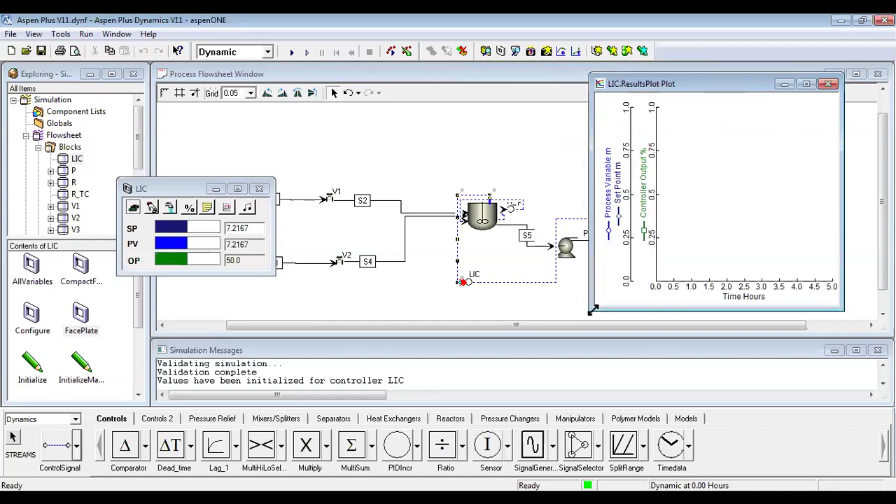
{"action": "left_click", "coordinate": [511, 171]}
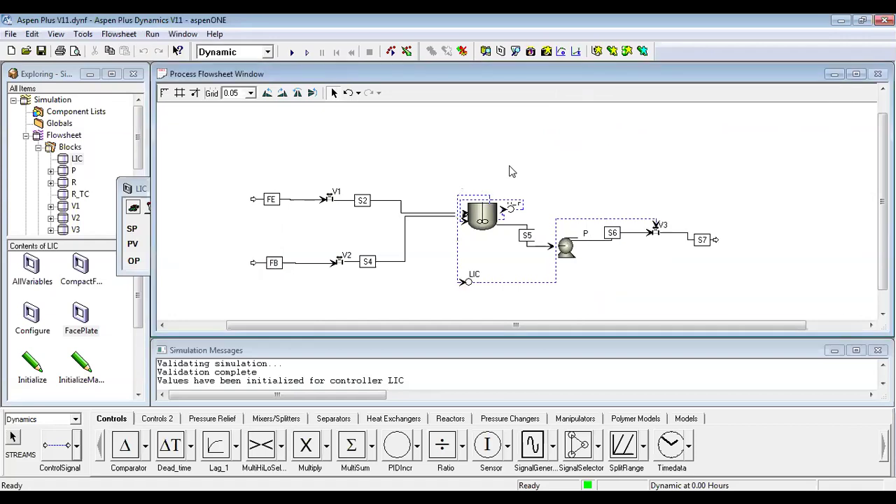
Step: Bring the LIC faceplate back to the front and open its results plot, placing it just below the faceplate
{"action": "left_click", "coordinate": [145, 200]}
{"action": "left_click", "coordinate": [226, 208]}
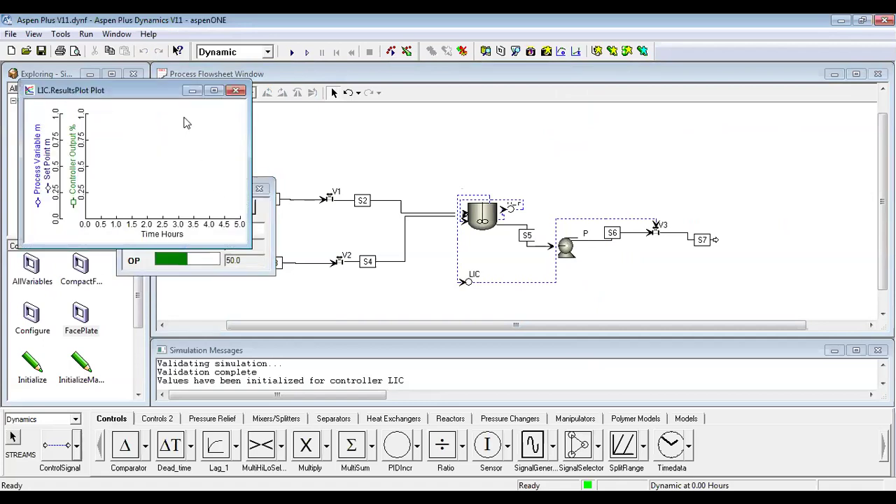
{"action": "left_click_drag", "start_coordinate": [162, 96], "coordinate": [222, 275]}
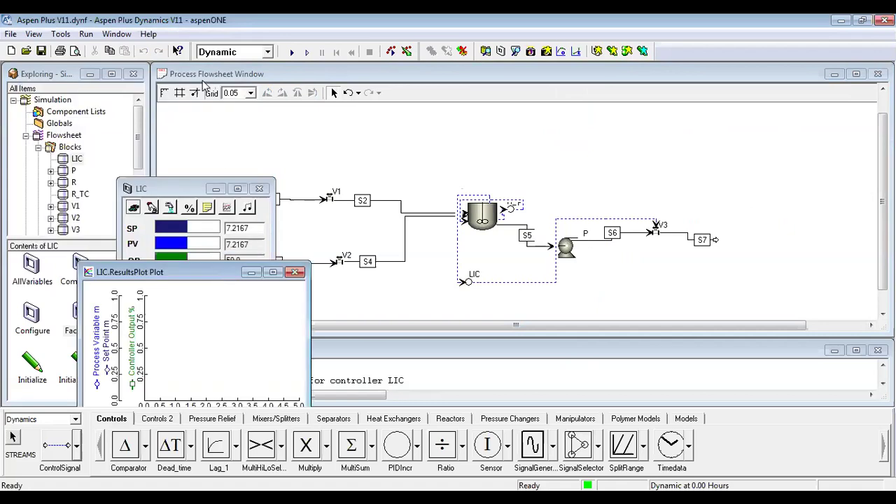
Step: Run the dynamic simulation and move the LIC results plot clear of the faceplate, over the product end of the flowsheet
{"action": "left_click", "coordinate": [86, 34]}
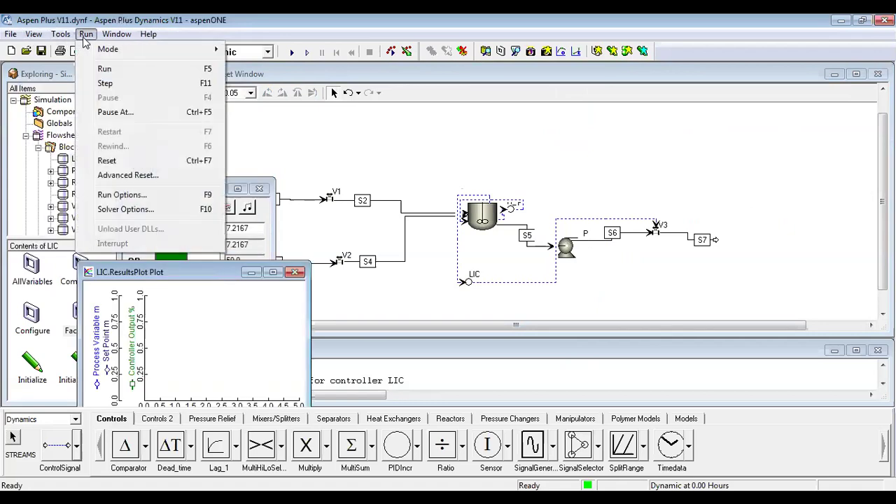
{"action": "left_click", "coordinate": [104, 71]}
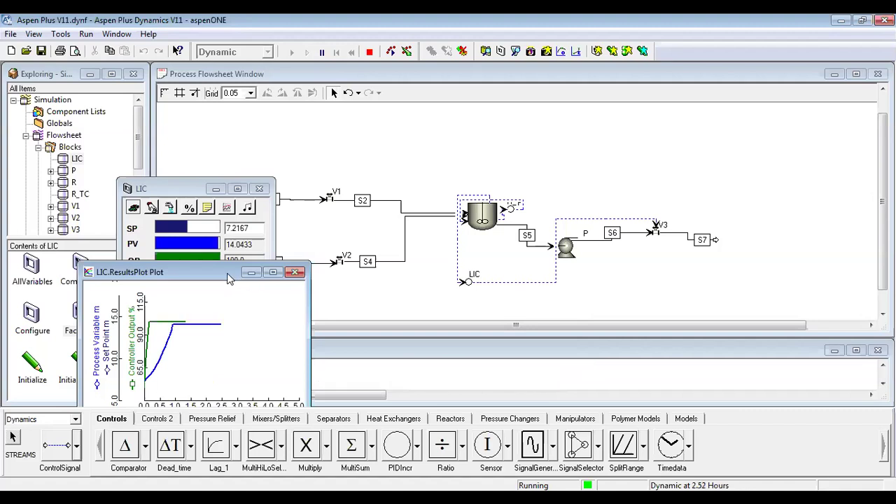
{"action": "left_click_drag", "start_coordinate": [224, 275], "coordinate": [717, 73]}
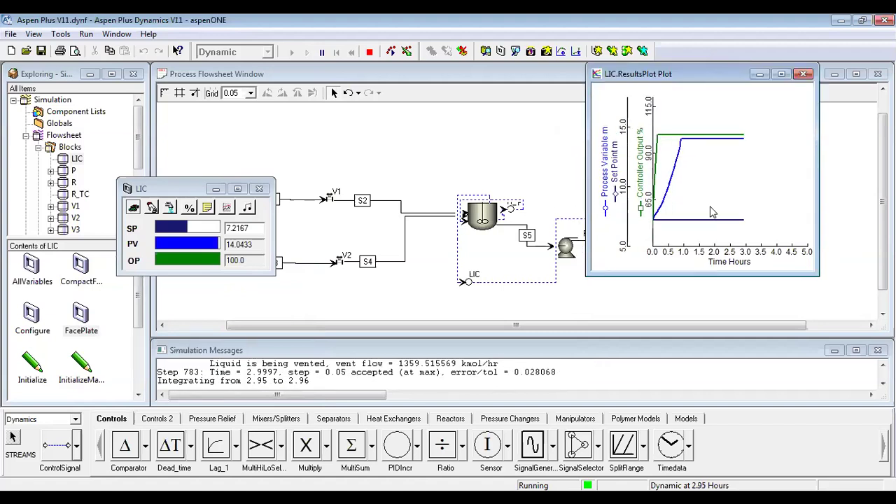
Step: During the run, restore the LIC faceplate and reopen its results plot, leaving the set point visible above it
{"action": "left_click", "coordinate": [703, 283]}
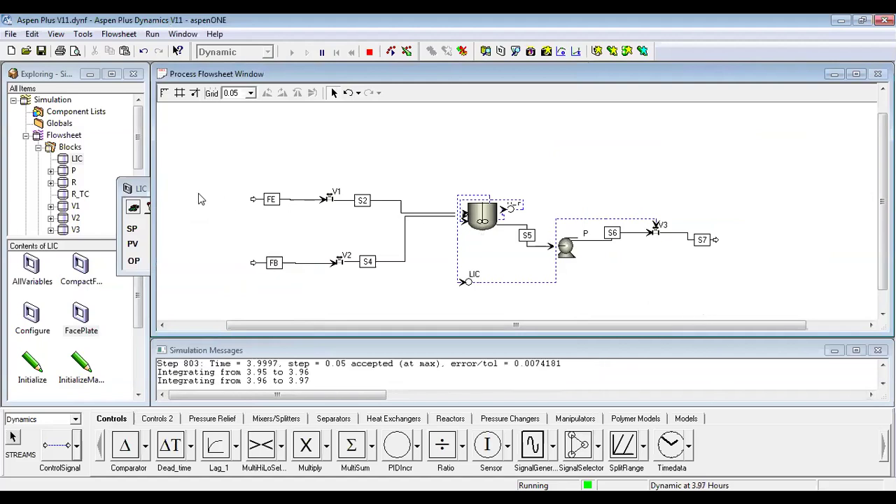
{"action": "left_click", "coordinate": [140, 192]}
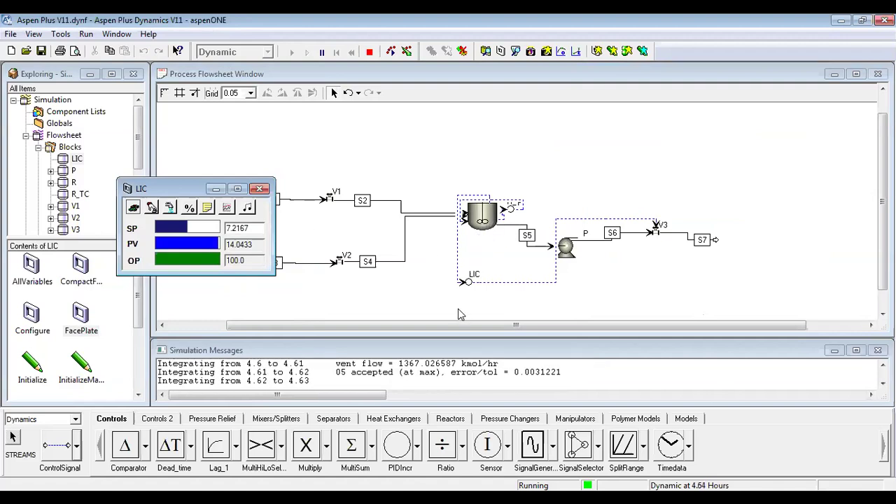
{"action": "left_click", "coordinate": [227, 208]}
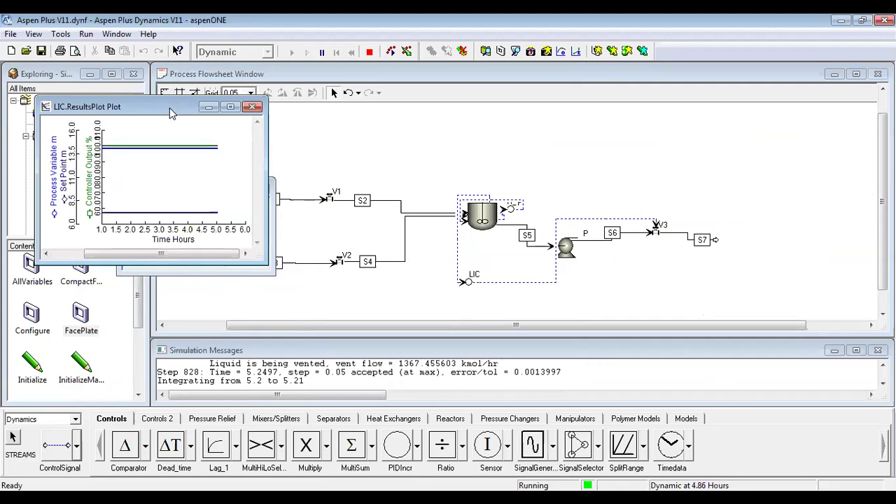
{"action": "left_click_drag", "start_coordinate": [169, 107], "coordinate": [201, 257]}
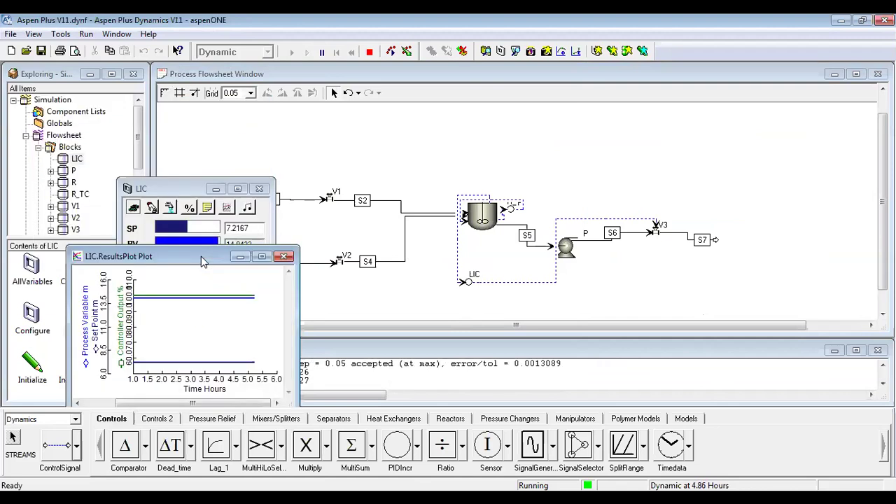